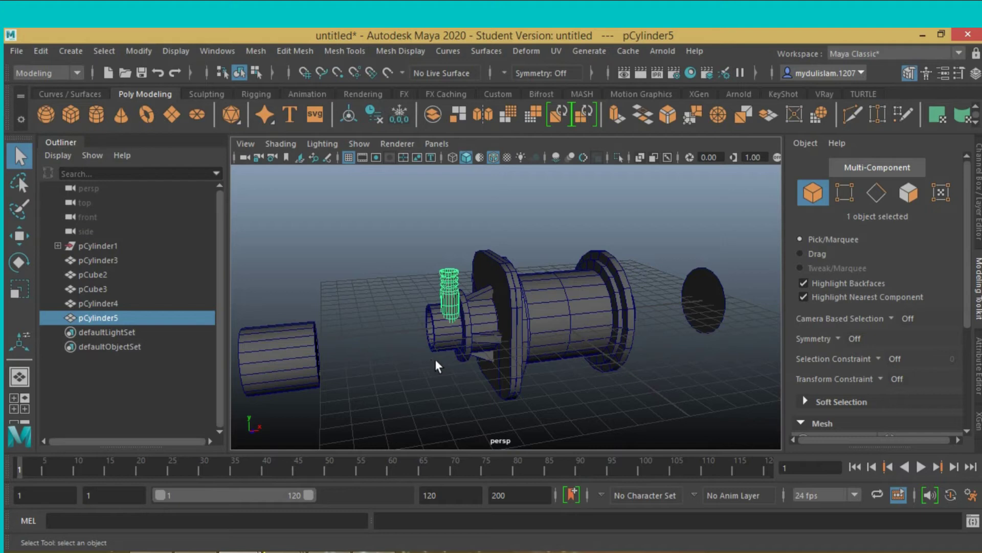
Duplicate pCylinder3 as pCylinder6 and select its Translate X, Y, Z values to zero them
{"action": "mouse_move", "coordinate": [441, 361]}
{"action": "left_mouse_down", "text": "alt"}
{"action": "mouse_move", "coordinate": [430, 353]}
{"action": "mouse_move", "coordinate": [450, 356]}
{"action": "mouse_move", "coordinate": [406, 368]}
{"action": "mouse_move", "coordinate": [433, 362]}
{"action": "left_mouse_up", "text": "alt"}
{"action": "left_click", "coordinate": [304, 363]}
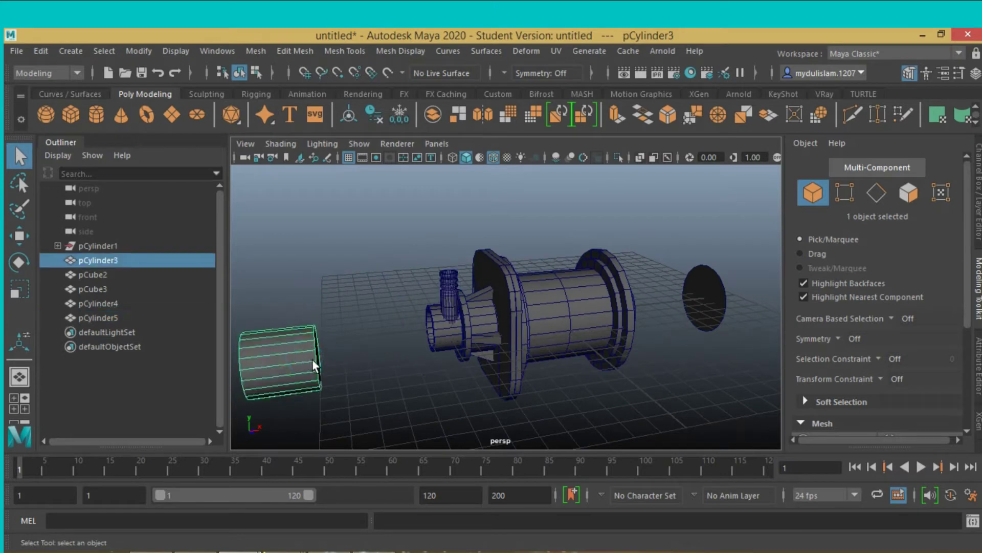
{"action": "key", "text": "ctrl+d"}
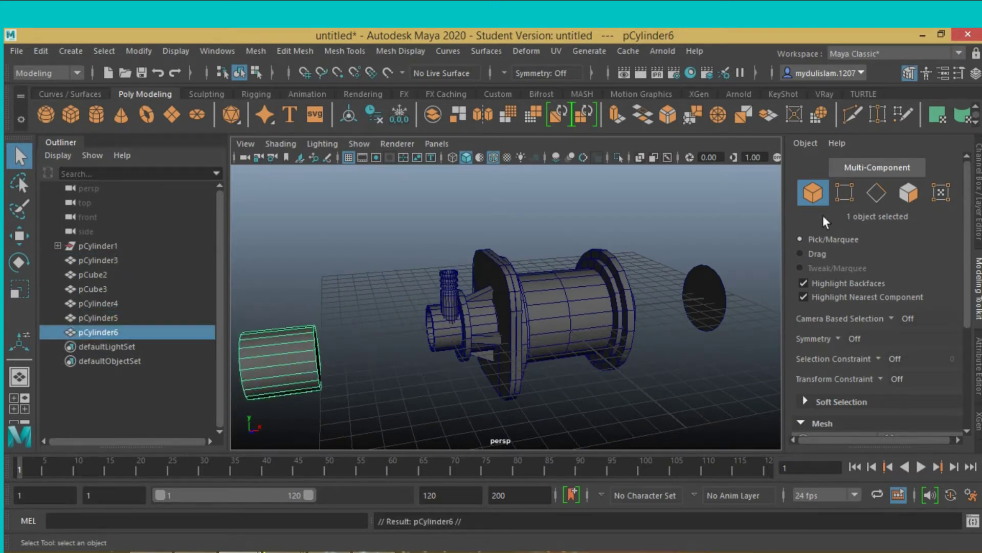
{"action": "left_click", "coordinate": [977, 191]}
{"action": "left_click_drag", "start_coordinate": [937, 185], "coordinate": [938, 204]}
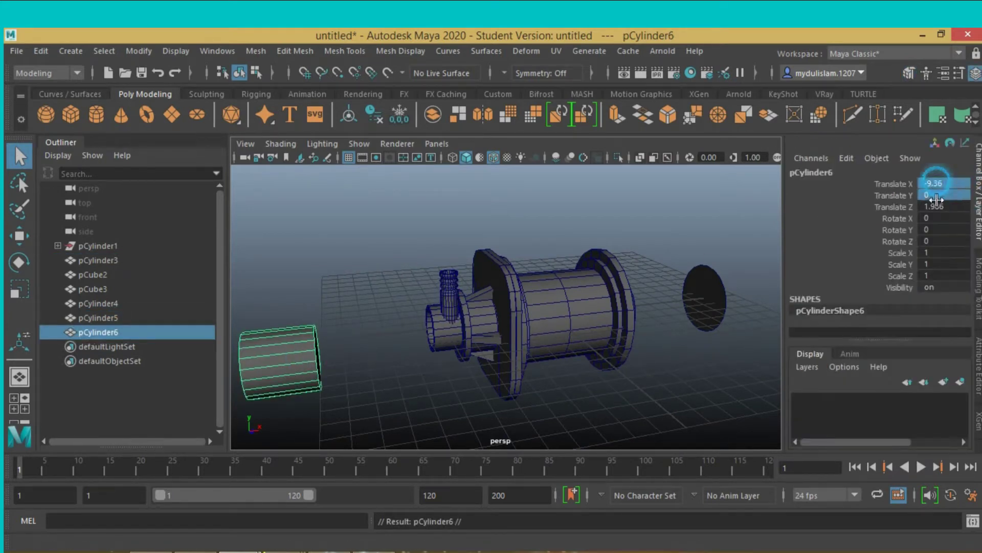
Zero the copy's position, move it toward the plate and shrink it to about 0.26 scale
{"action": "key", "text": "Return"}
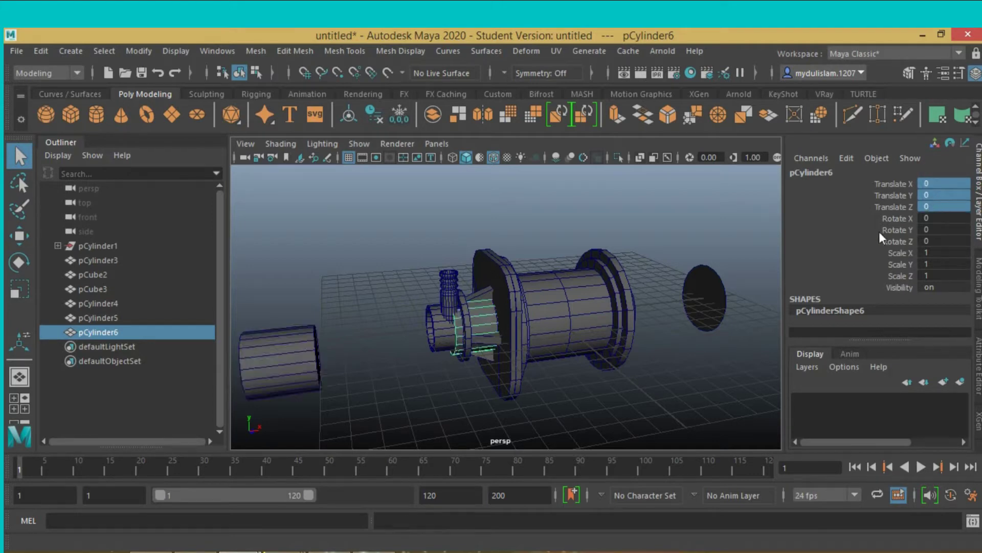
{"action": "left_click_drag", "start_coordinate": [627, 338], "coordinate": [711, 333], "text": "alt"}
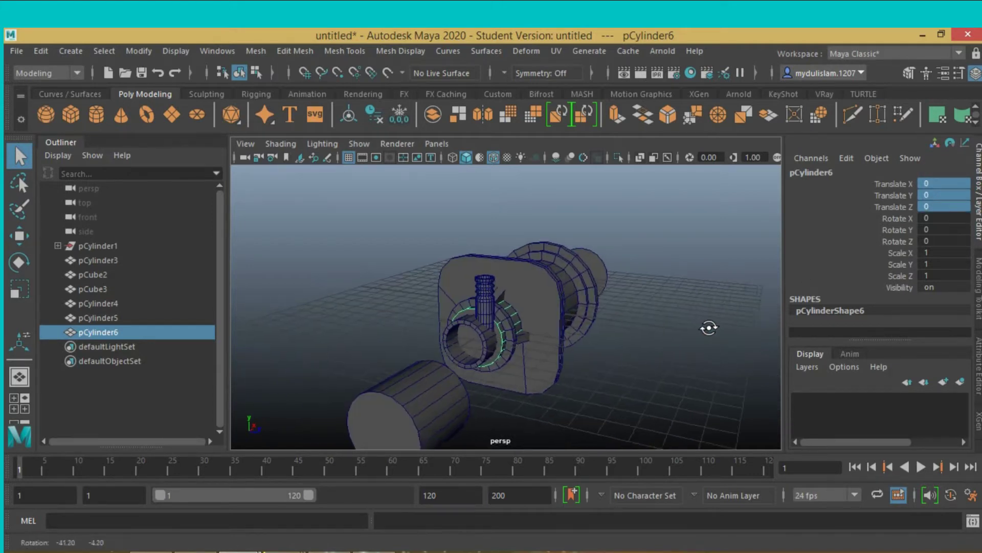
{"action": "left_click", "coordinate": [26, 237]}
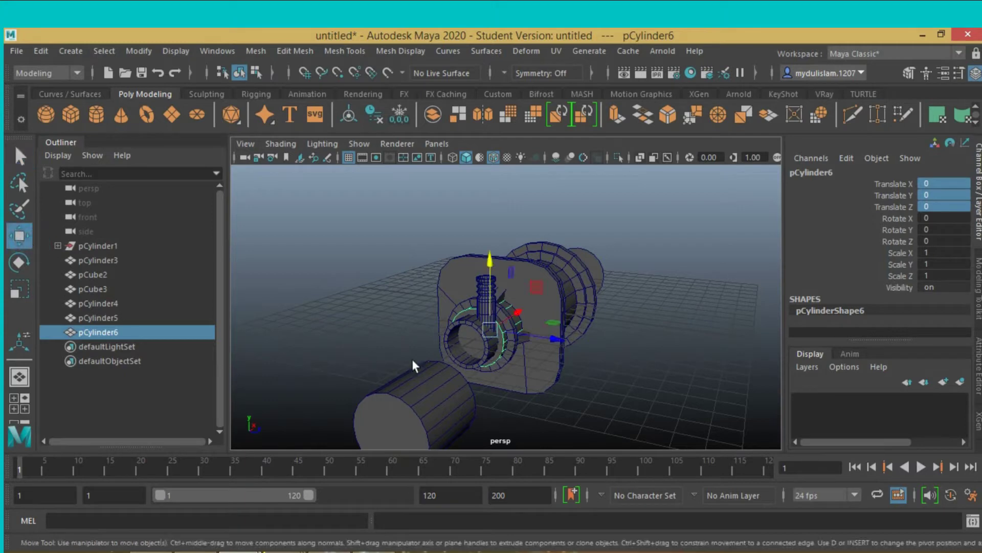
{"action": "left_click_drag", "start_coordinate": [533, 339], "coordinate": [523, 258]}
{"action": "left_click", "coordinate": [19, 291]}
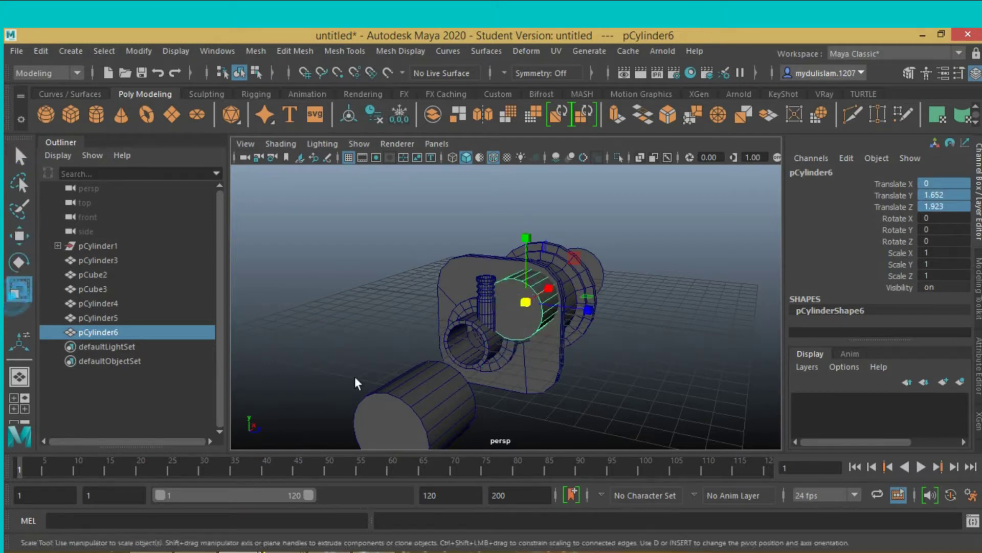
{"action": "mouse_move", "coordinate": [524, 302]}
{"action": "left_mouse_down"}
{"action": "mouse_move", "coordinate": [484, 325]}
{"action": "mouse_move", "coordinate": [502, 342]}
{"action": "mouse_move", "coordinate": [442, 358]}
{"action": "left_mouse_up"}
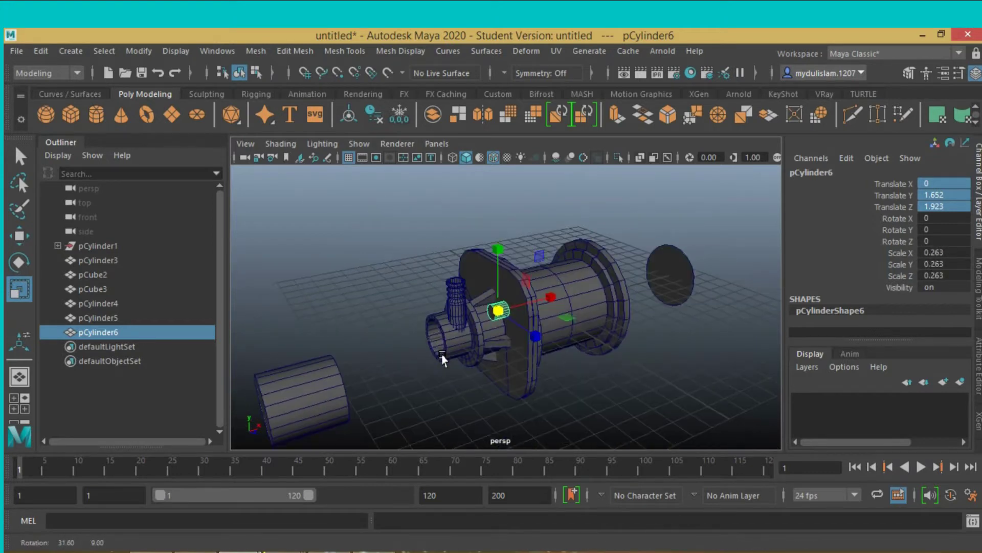
{"action": "scroll", "coordinate": [443, 358], "scroll_direction": "up", "scroll_amount": 2}
{"action": "scroll", "coordinate": [455, 349], "scroll_direction": "up", "scroll_amount": 3}
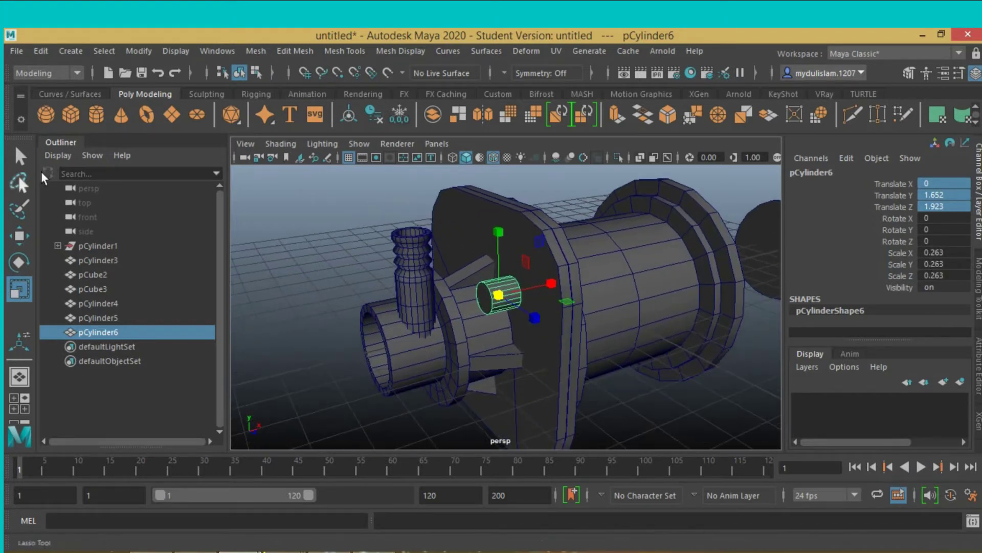
Place the small cylinder against the front plate at about 0.657, 2.558, 2.281
{"action": "left_click", "coordinate": [25, 235]}
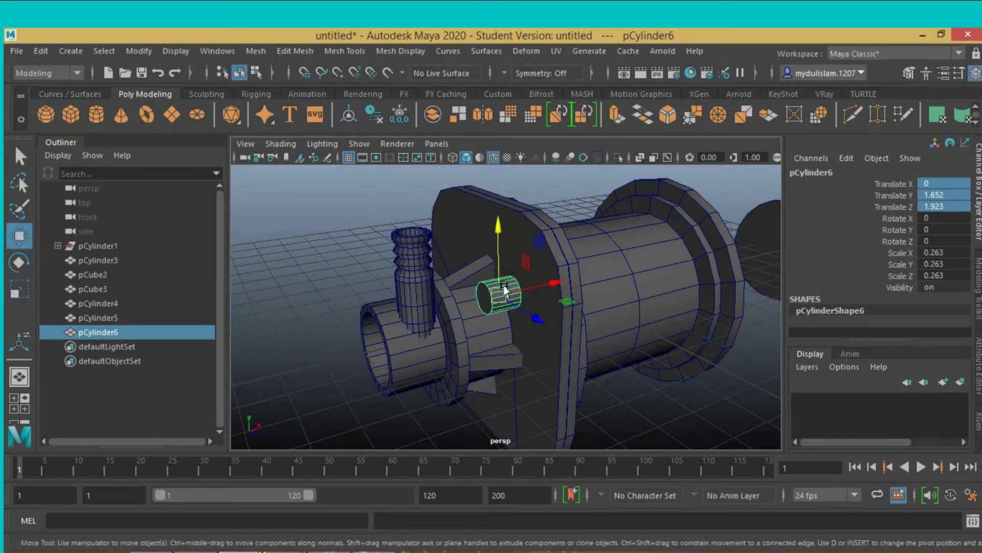
{"action": "left_click_drag", "start_coordinate": [537, 286], "coordinate": [556, 278]}
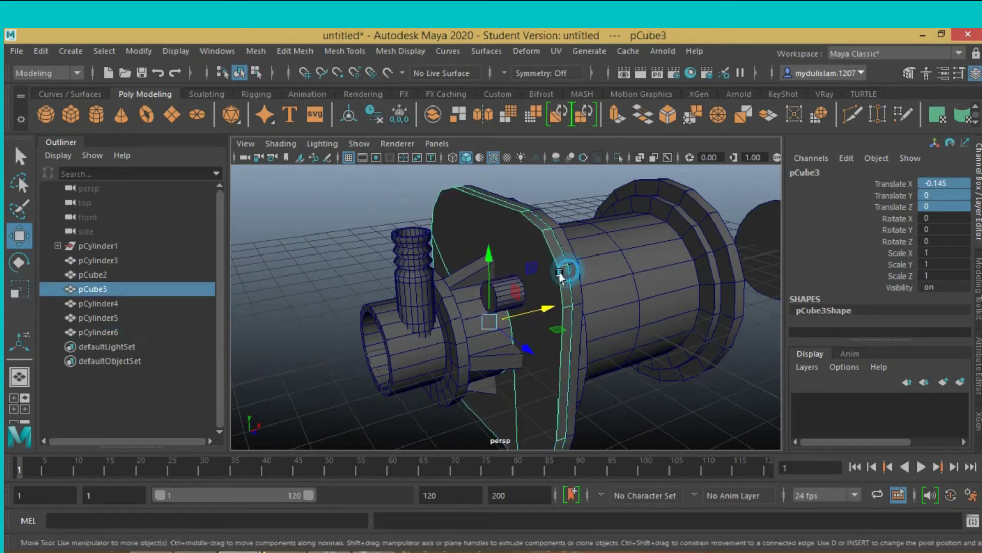
{"action": "left_click", "coordinate": [565, 270]}
{"action": "left_click", "coordinate": [508, 302]}
{"action": "left_click", "coordinate": [495, 297]}
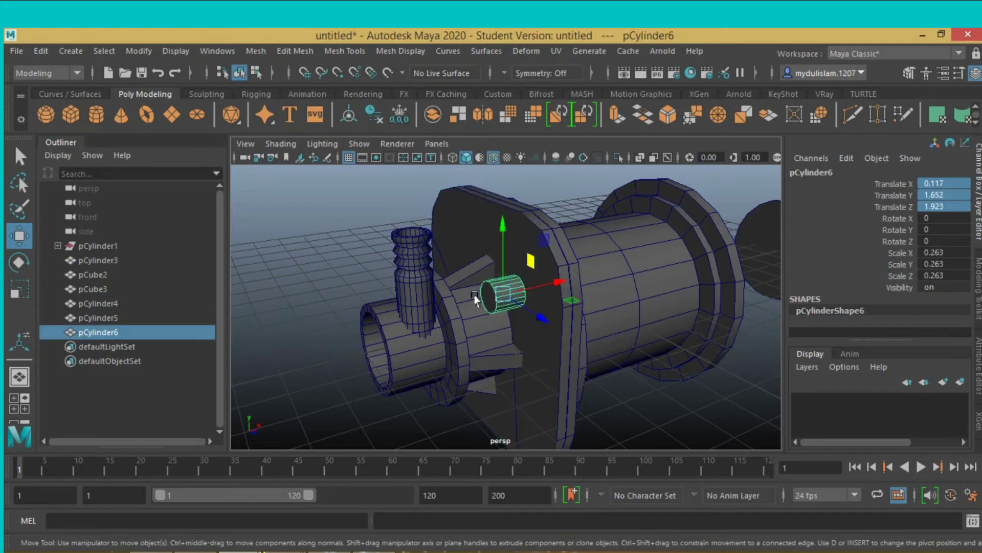
{"action": "left_click_drag", "start_coordinate": [541, 287], "coordinate": [557, 284]}
{"action": "left_click_drag", "start_coordinate": [497, 303], "coordinate": [579, 318], "text": "alt"}
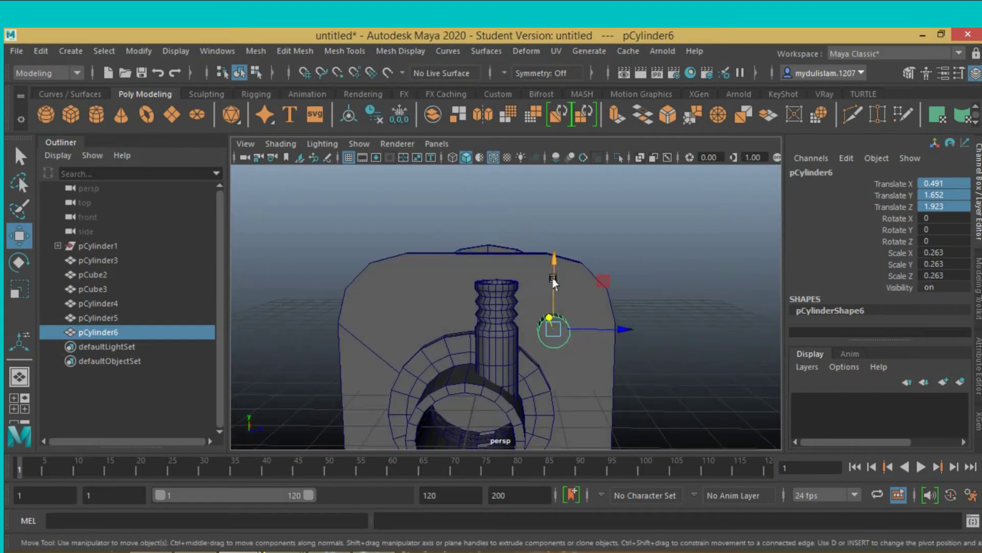
{"action": "mouse_move", "coordinate": [554, 281]}
{"action": "left_mouse_down"}
{"action": "mouse_move", "coordinate": [557, 244]}
{"action": "mouse_move", "coordinate": [501, 290]}
{"action": "mouse_move", "coordinate": [546, 323]}
{"action": "mouse_move", "coordinate": [596, 311]}
{"action": "mouse_move", "coordinate": [517, 323]}
{"action": "mouse_move", "coordinate": [510, 316]}
{"action": "left_mouse_up"}
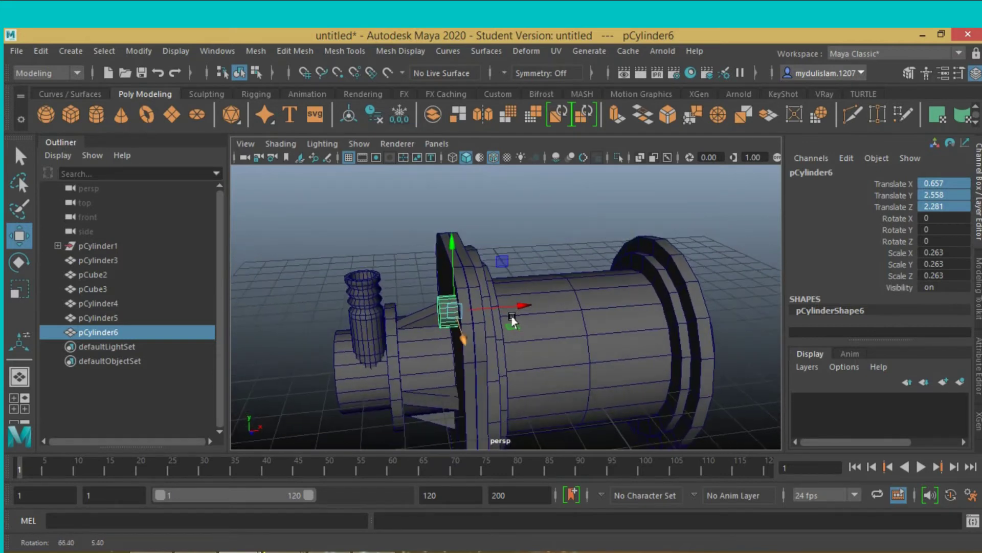
{"action": "left_click", "coordinate": [909, 73]}
Slide the 20 end vertices of pCylinder6 along X to about -3.72
{"action": "left_click", "coordinate": [845, 193]}
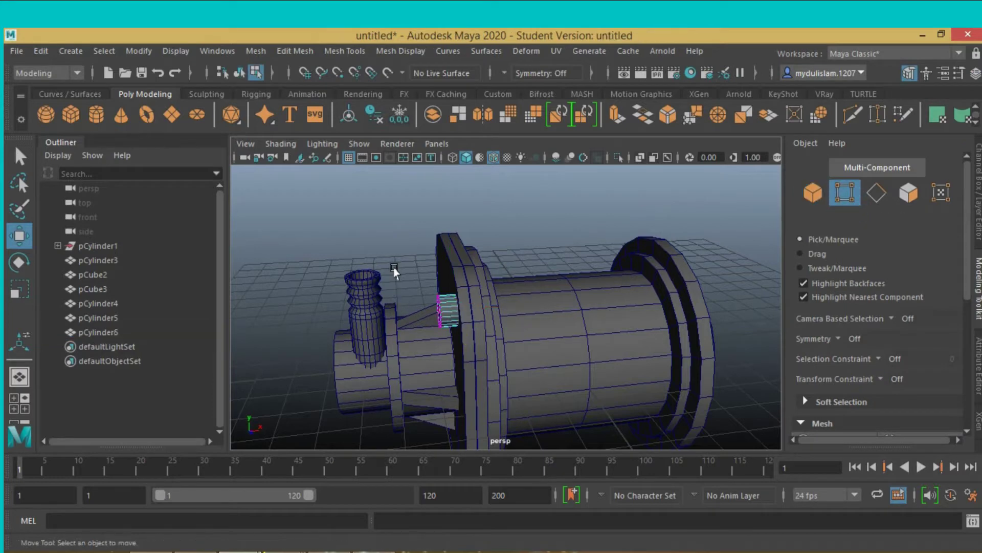
{"action": "left_click_drag", "start_coordinate": [394, 267], "coordinate": [445, 337]}
{"action": "left_click_drag", "start_coordinate": [486, 309], "coordinate": [495, 310]}
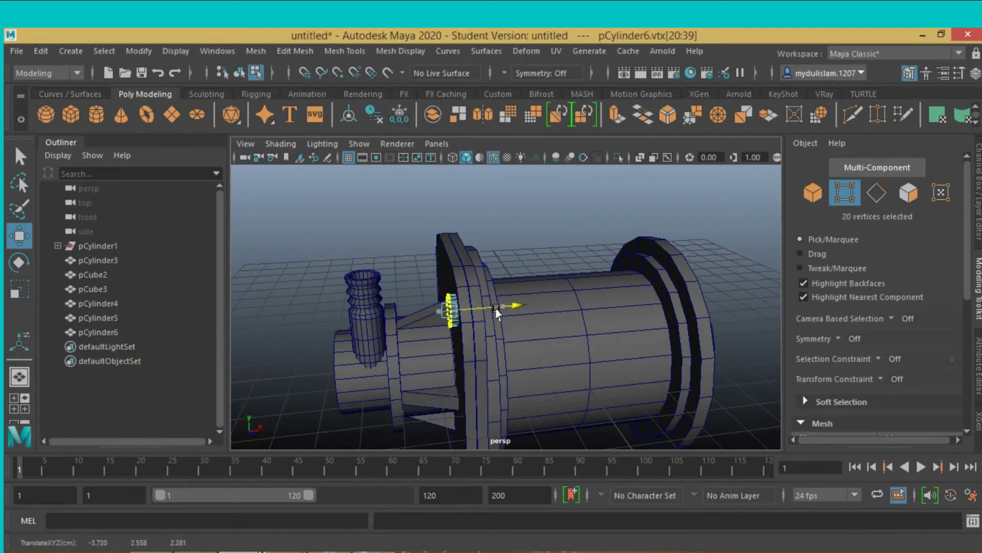
{"action": "mouse_move", "coordinate": [496, 312]}
{"action": "left_mouse_down", "text": "alt"}
{"action": "mouse_move", "coordinate": [503, 343]}
{"action": "mouse_move", "coordinate": [522, 344]}
{"action": "left_mouse_up", "text": "alt"}
{"action": "right_click_drag", "start_coordinate": [521, 344], "coordinate": [515, 285], "text": "alt"}
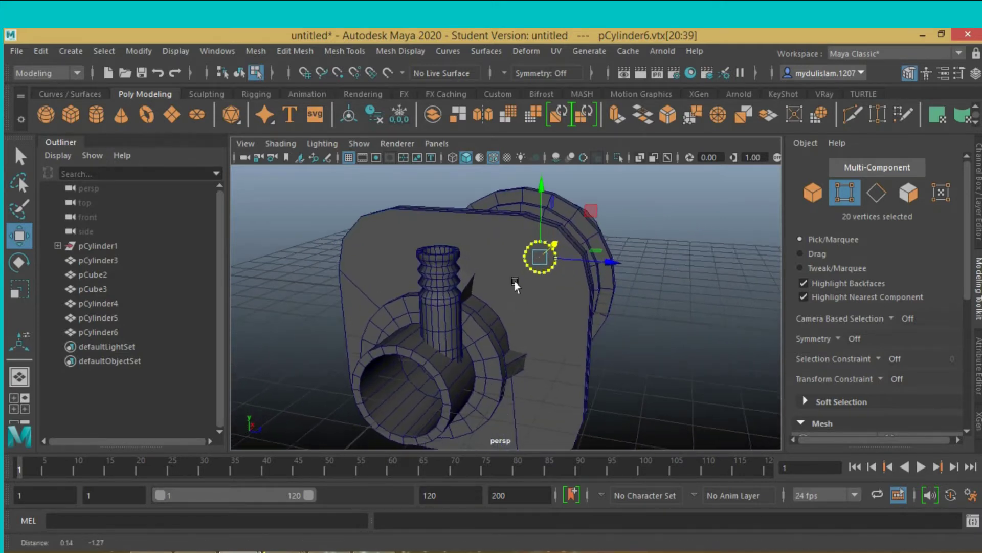
{"action": "middle_click_drag", "start_coordinate": [520, 282], "coordinate": [525, 303], "text": "alt"}
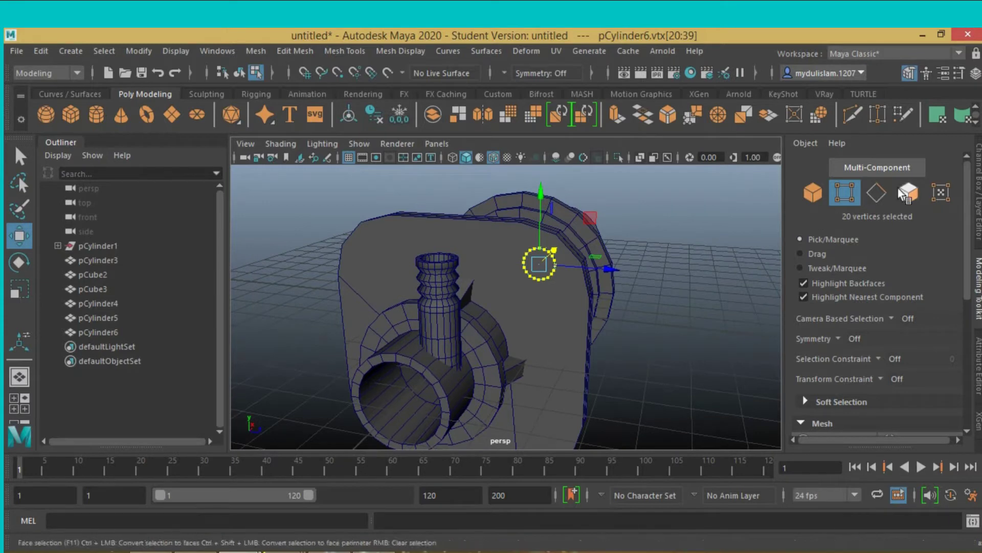
{"action": "left_click", "coordinate": [909, 192]}
Extrude the small cylinder's end face and scale the extrusion to 0.7
{"action": "left_click", "coordinate": [528, 276]}
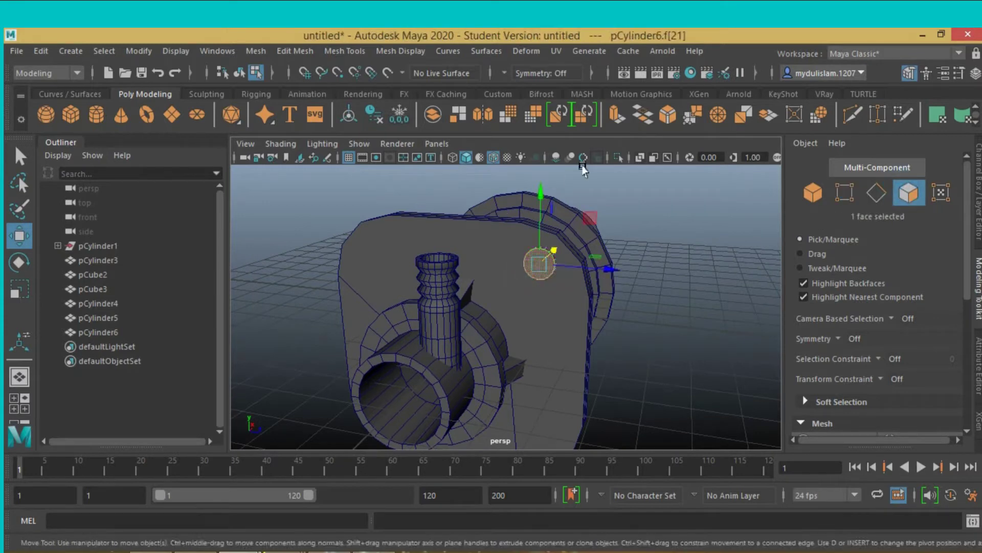
{"action": "left_click", "coordinate": [621, 120]}
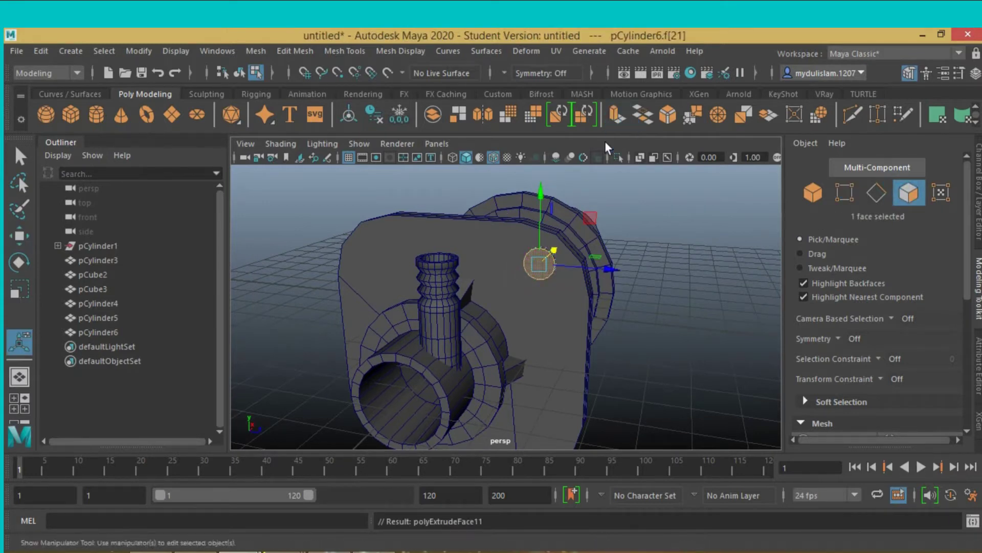
{"action": "left_click", "coordinate": [532, 194]}
{"action": "left_click", "coordinate": [537, 266]}
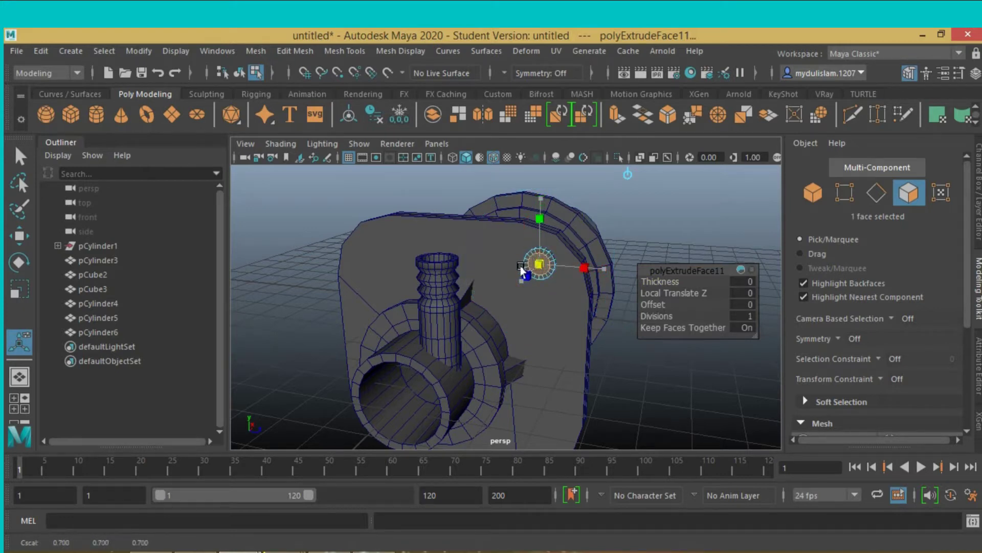
{"action": "left_click", "coordinate": [519, 267]}
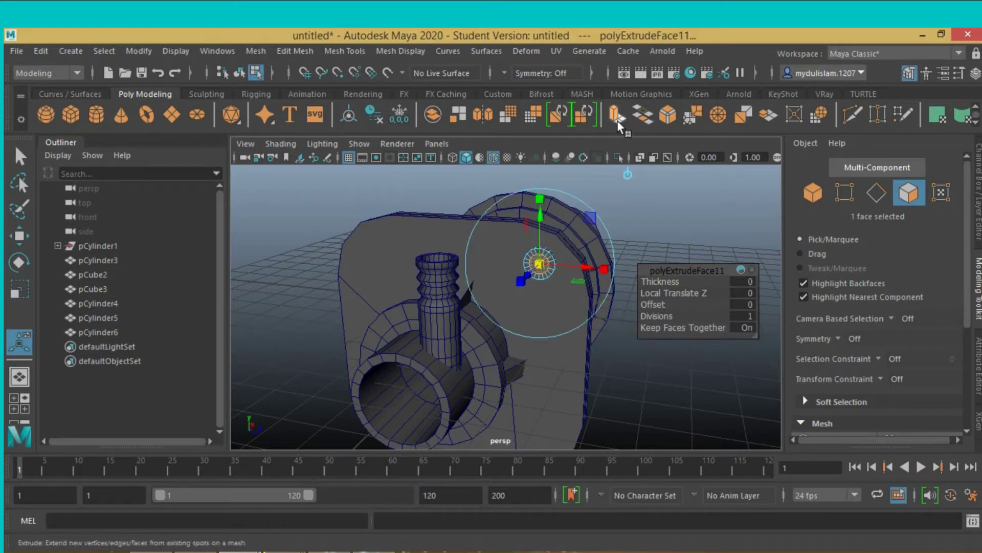
Extrude the end face again, pushing it out 0.205 and scaling to 0.733 for a tapered tip
{"action": "left_click", "coordinate": [617, 117]}
{"action": "left_click", "coordinate": [529, 277]}
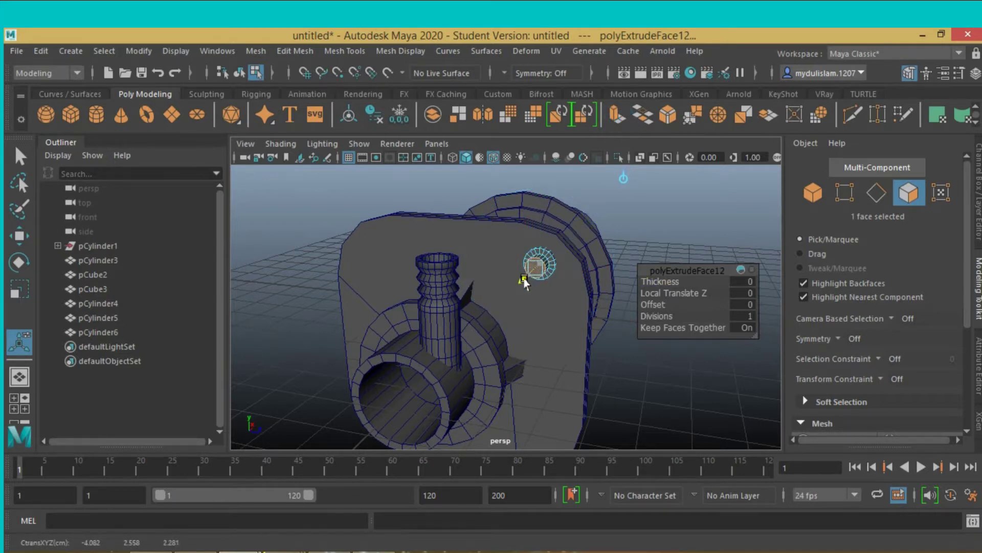
{"action": "left_click", "coordinate": [618, 117]}
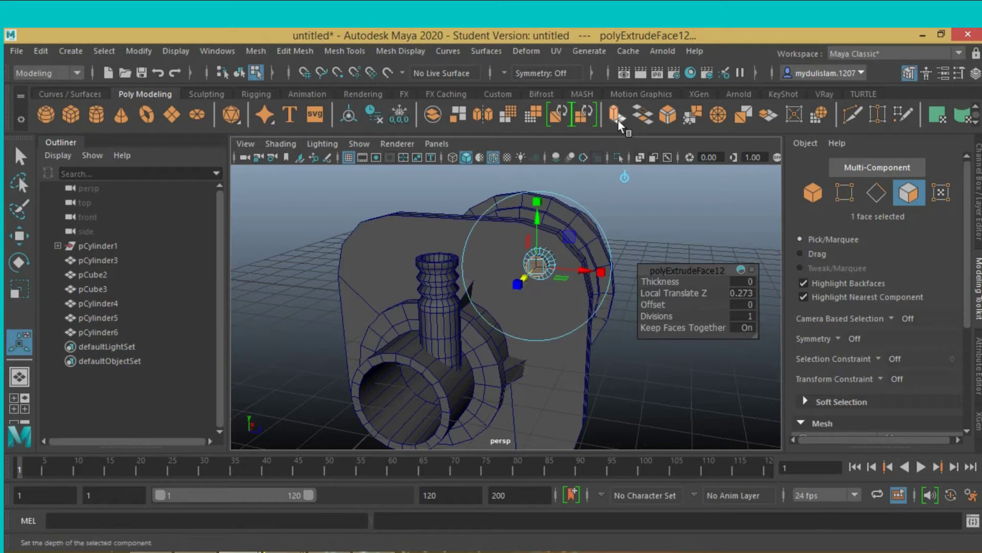
{"action": "left_click", "coordinate": [525, 277]}
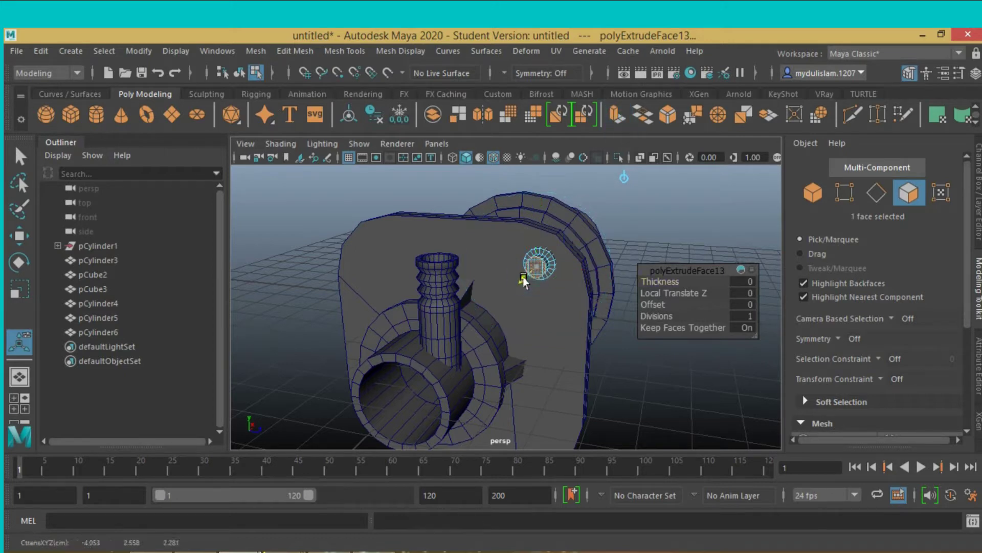
{"action": "mouse_move", "coordinate": [523, 283]}
{"action": "left_mouse_down"}
{"action": "mouse_move", "coordinate": [532, 290]}
{"action": "mouse_move", "coordinate": [523, 280]}
{"action": "left_mouse_up"}
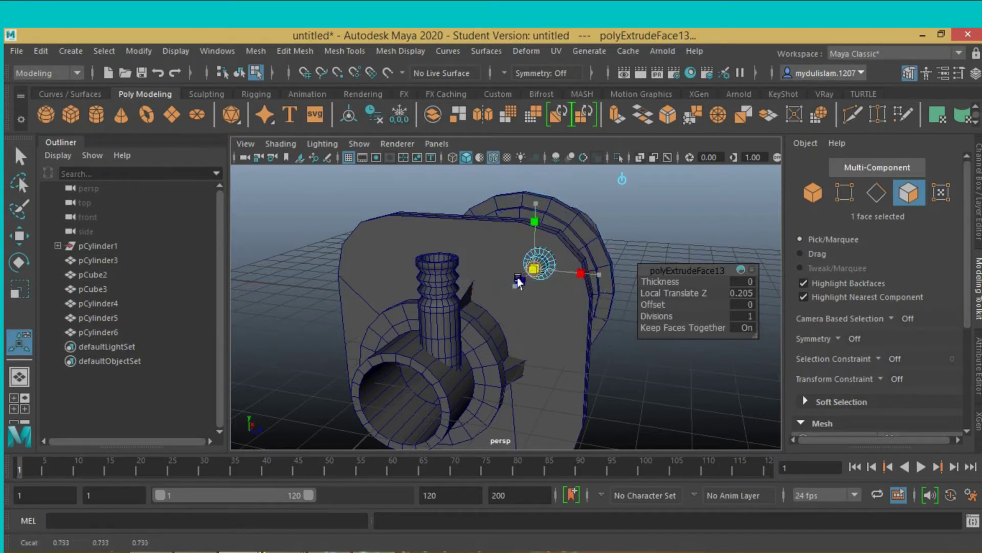
{"action": "key", "text": "q"}
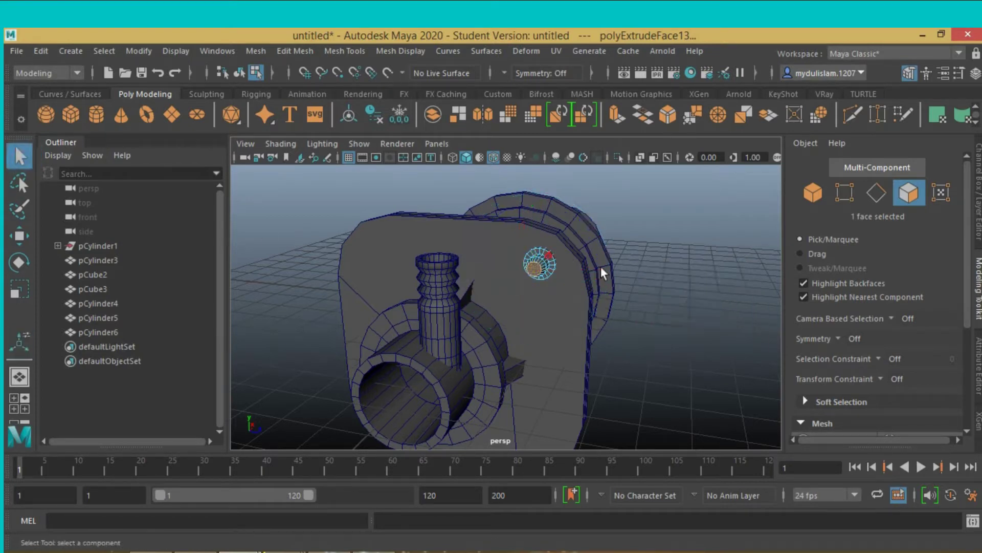
{"action": "mouse_move", "coordinate": [628, 268]}
{"action": "left_mouse_down", "text": "alt"}
{"action": "mouse_move", "coordinate": [565, 282]}
{"action": "mouse_move", "coordinate": [545, 269]}
{"action": "left_mouse_up", "text": "alt"}
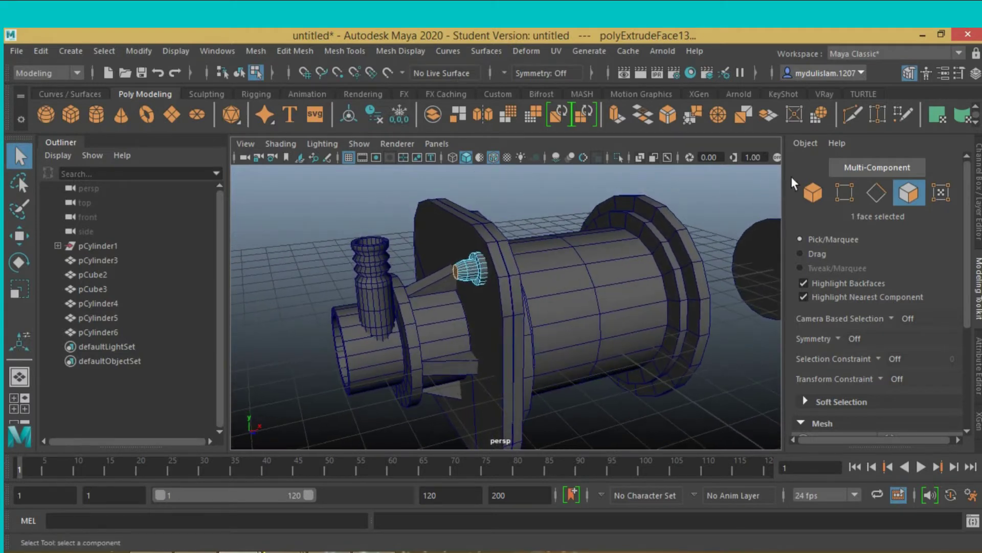
Duplicate the tapered cylinder as pCylinder7 and move it to -3.523, 2.558, -2.394
{"action": "left_click", "coordinate": [807, 183]}
{"action": "key", "text": "w"}
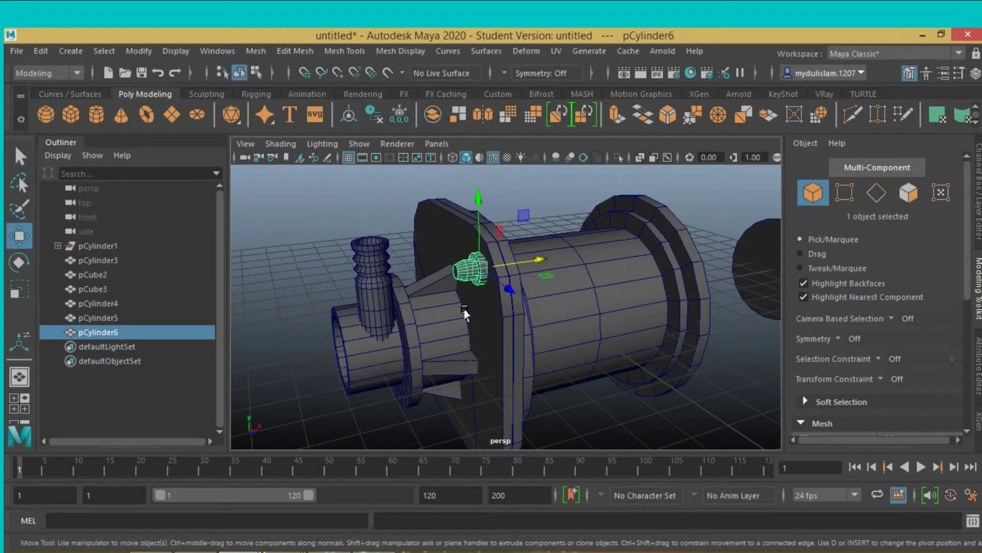
{"action": "mouse_move", "coordinate": [533, 264]}
{"action": "left_mouse_down"}
{"action": "mouse_move", "coordinate": [692, 284]}
{"action": "mouse_move", "coordinate": [680, 277]}
{"action": "left_mouse_up"}
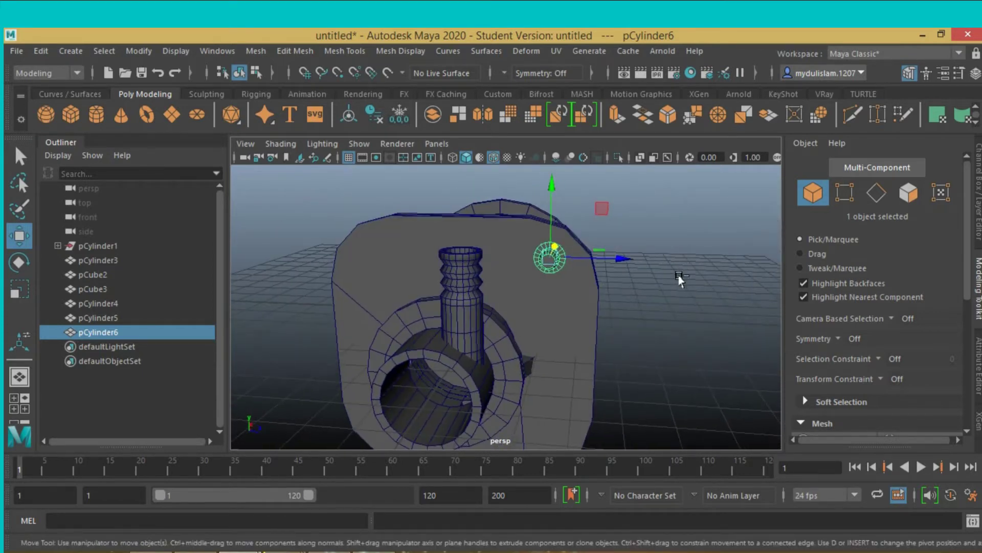
{"action": "key", "text": "ctrl+d"}
{"action": "mouse_move", "coordinate": [614, 262]}
{"action": "left_mouse_down"}
{"action": "mouse_move", "coordinate": [415, 301]}
{"action": "mouse_move", "coordinate": [514, 316]}
{"action": "mouse_move", "coordinate": [544, 287]}
{"action": "mouse_move", "coordinate": [546, 321]}
{"action": "left_mouse_up"}
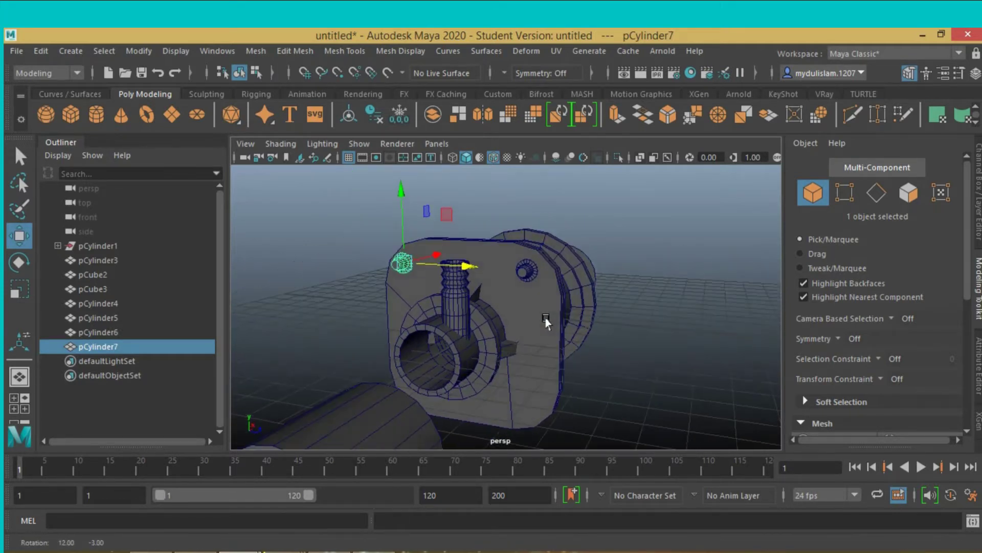
Copy both upper bolts down as pCylinder8 and pCylinder9 at the lower corners, then adjust pCylinder7's X
{"action": "left_click", "coordinate": [532, 271], "text": "shift"}
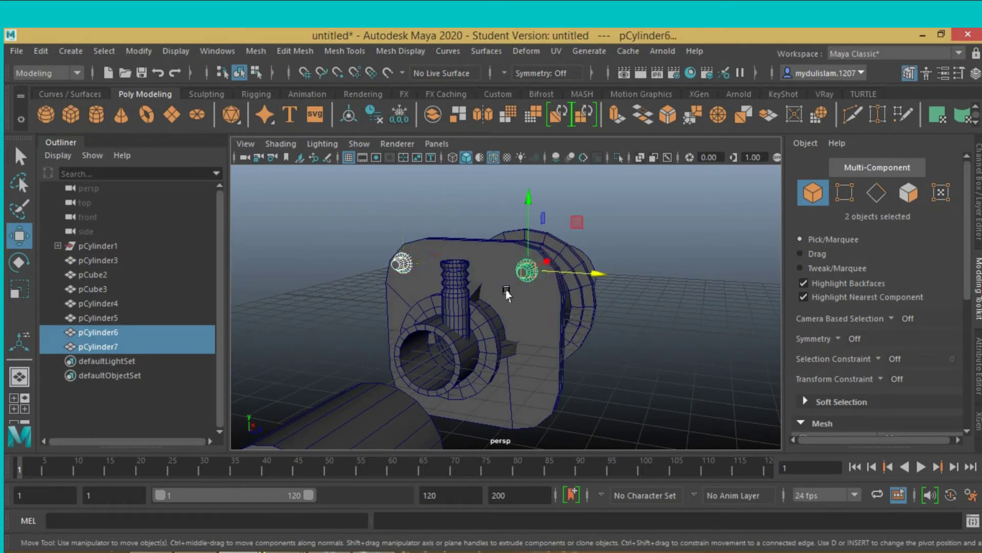
{"action": "key", "text": "ctrl+d"}
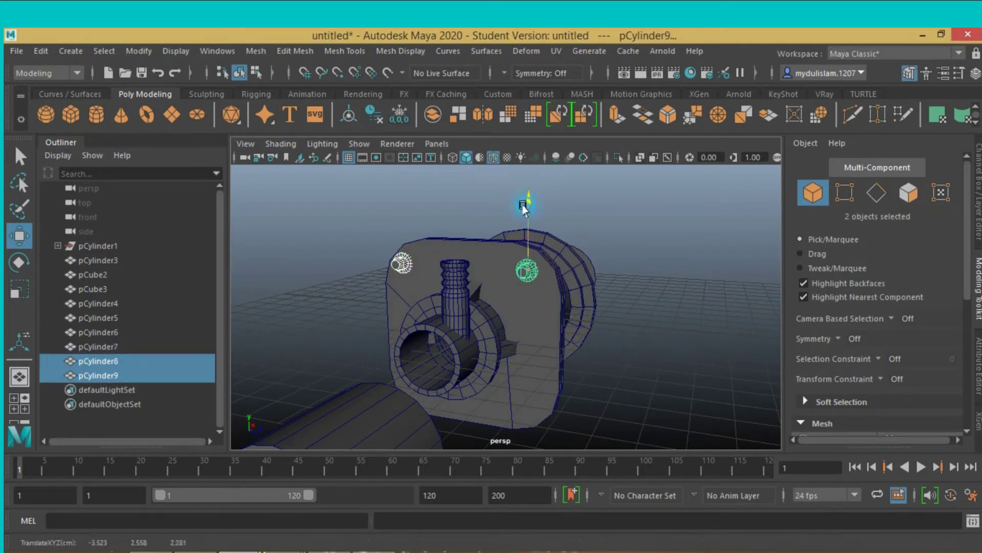
{"action": "mouse_move", "coordinate": [530, 218]}
{"action": "left_mouse_down"}
{"action": "mouse_move", "coordinate": [544, 357]}
{"action": "mouse_move", "coordinate": [657, 357]}
{"action": "left_mouse_up"}
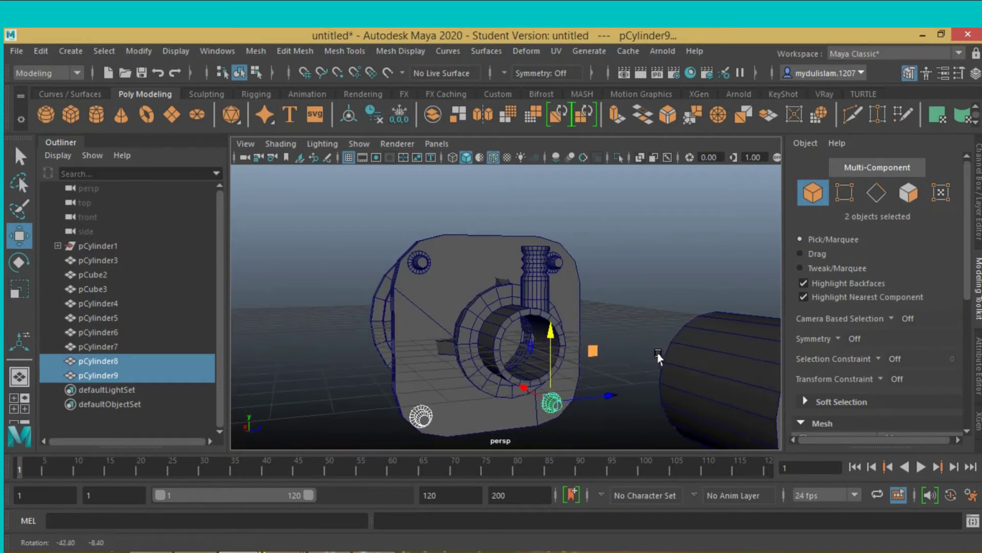
{"action": "left_click_drag", "start_coordinate": [609, 395], "coordinate": [614, 396]}
{"action": "left_click", "coordinate": [419, 264]}
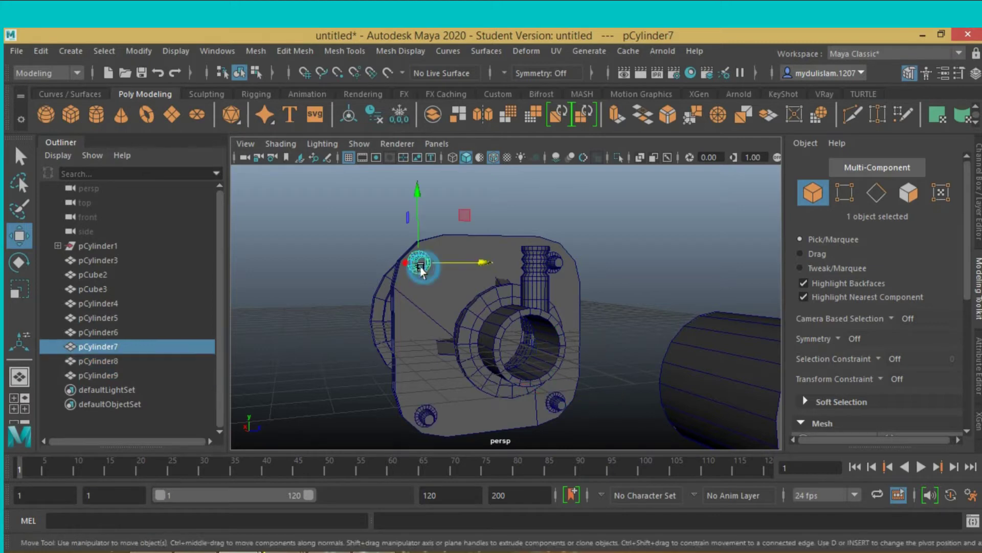
{"action": "mouse_move", "coordinate": [463, 262]}
{"action": "left_mouse_down"}
{"action": "mouse_move", "coordinate": [479, 282]}
{"action": "mouse_move", "coordinate": [469, 299]}
{"action": "mouse_move", "coordinate": [432, 293]}
{"action": "left_mouse_up"}
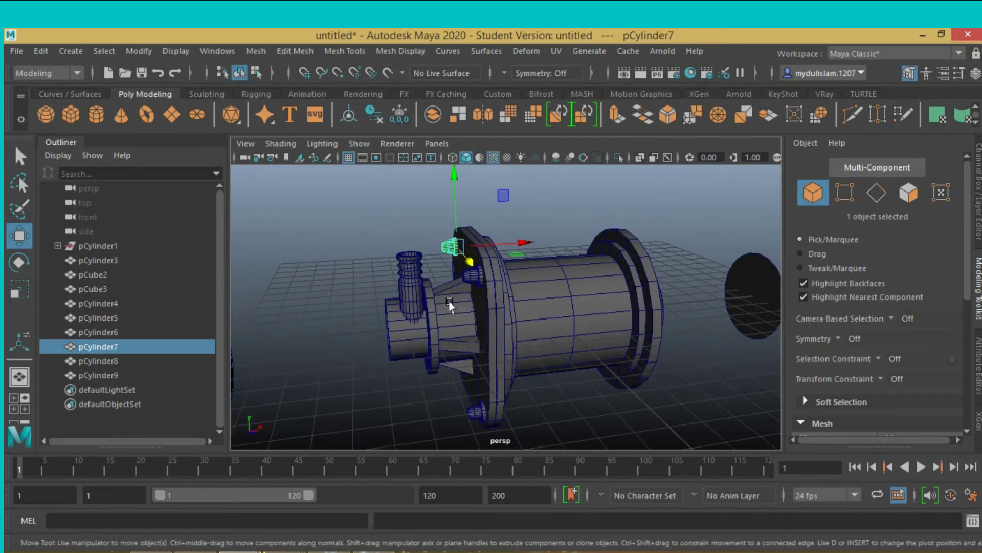
{"action": "scroll", "coordinate": [449, 305], "scroll_direction": "down", "scroll_amount": 2}
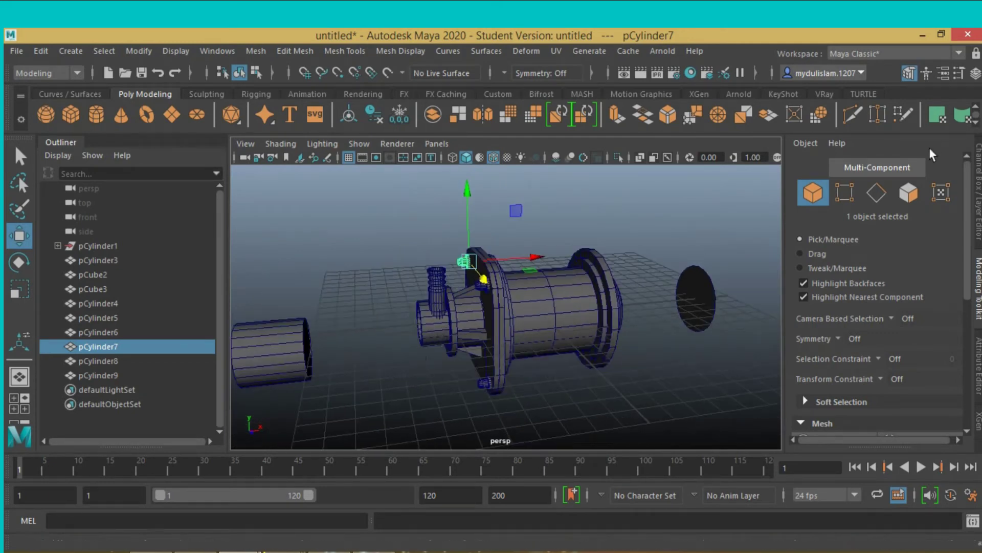
Create a polygon cube and lower it below the motor body
{"action": "left_click", "coordinate": [71, 113]}
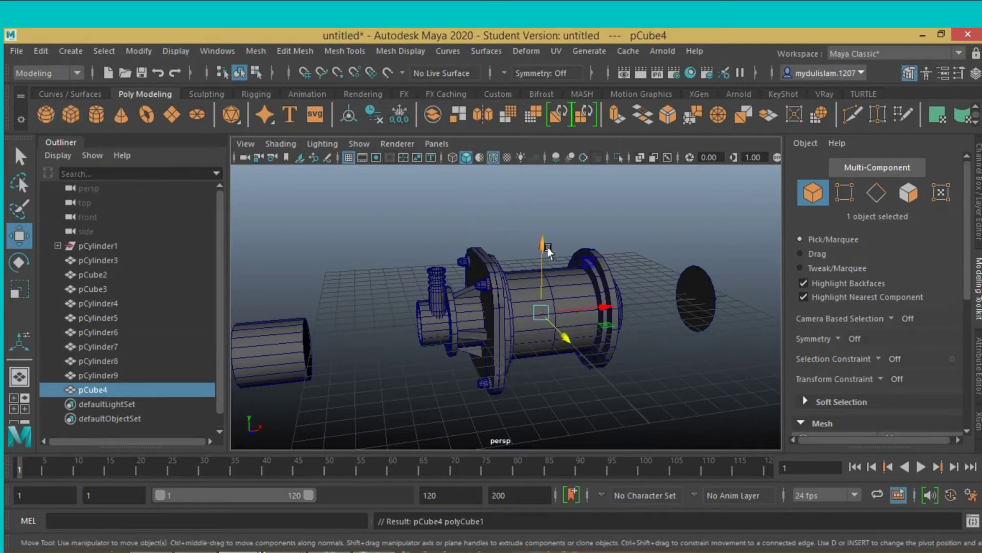
{"action": "left_click_drag", "start_coordinate": [547, 250], "coordinate": [546, 303]}
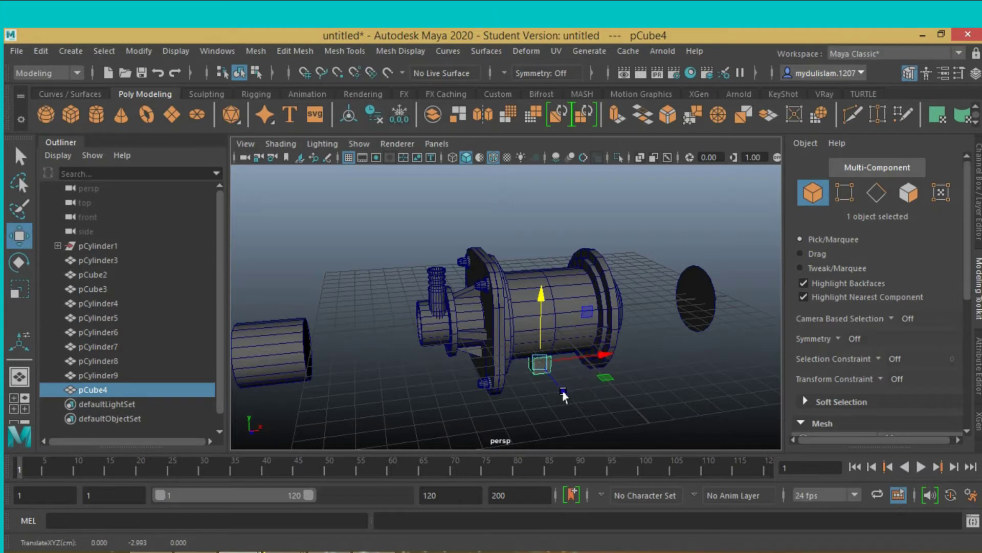
{"action": "scroll", "coordinate": [557, 389], "scroll_direction": "up", "scroll_amount": 2}
{"action": "scroll", "coordinate": [573, 389], "scroll_direction": "up", "scroll_amount": 1}
{"action": "scroll", "coordinate": [542, 369], "scroll_direction": "up", "scroll_amount": 2}
{"action": "scroll", "coordinate": [521, 351], "scroll_direction": "up", "scroll_amount": 2}
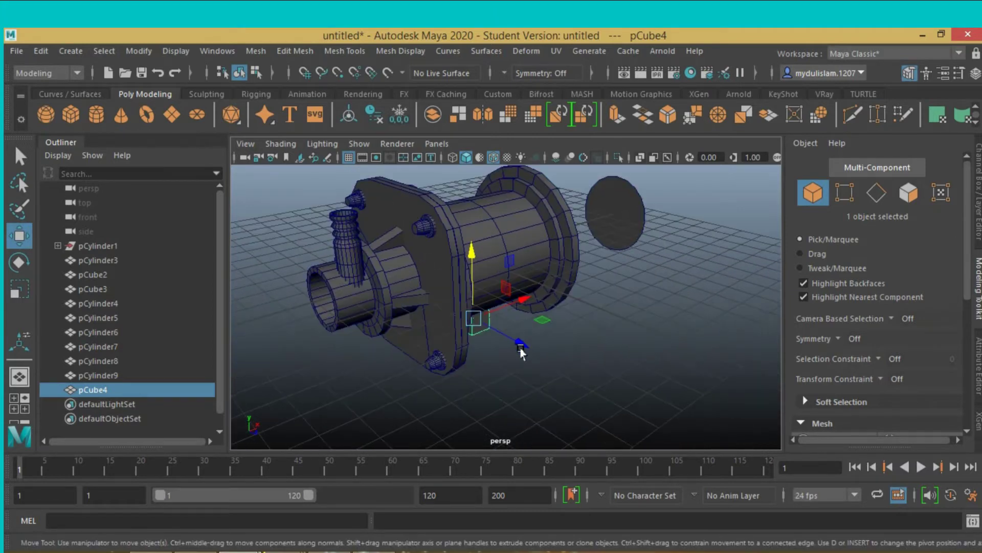
{"action": "mouse_move", "coordinate": [541, 357]}
{"action": "left_mouse_down", "text": "alt"}
{"action": "mouse_move", "coordinate": [587, 340]}
{"action": "mouse_move", "coordinate": [575, 338]}
{"action": "mouse_move", "coordinate": [555, 379]}
{"action": "mouse_move", "coordinate": [576, 364]}
{"action": "mouse_move", "coordinate": [583, 379]}
{"action": "left_mouse_up", "text": "alt"}
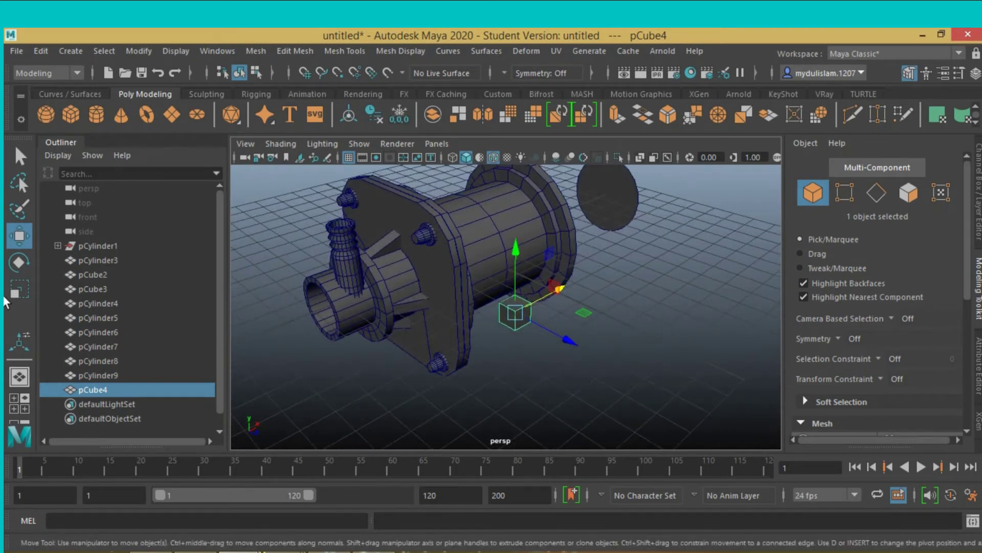
Scale the cube up evenly and stretch it lengthwise along Z
{"action": "left_click", "coordinate": [32, 287]}
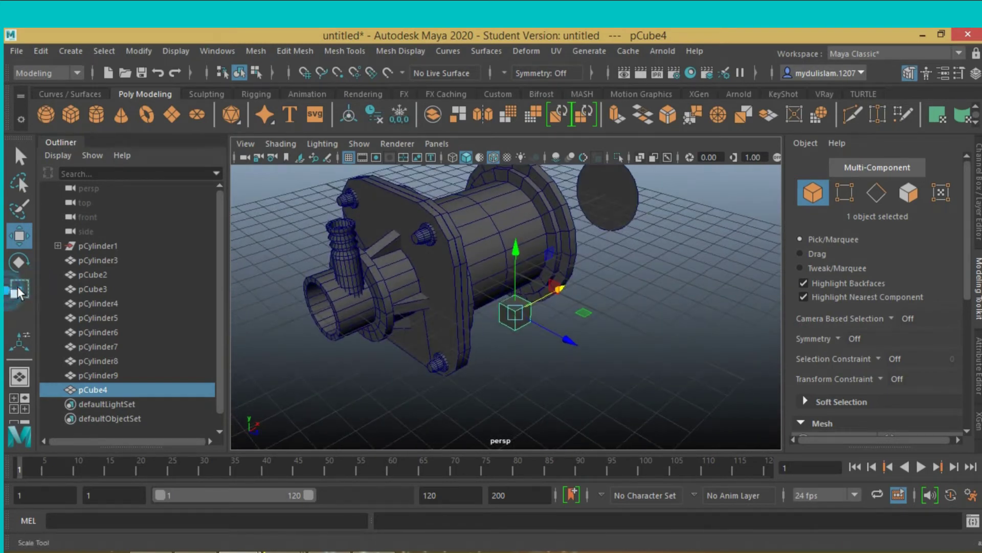
{"action": "left_click", "coordinate": [17, 288]}
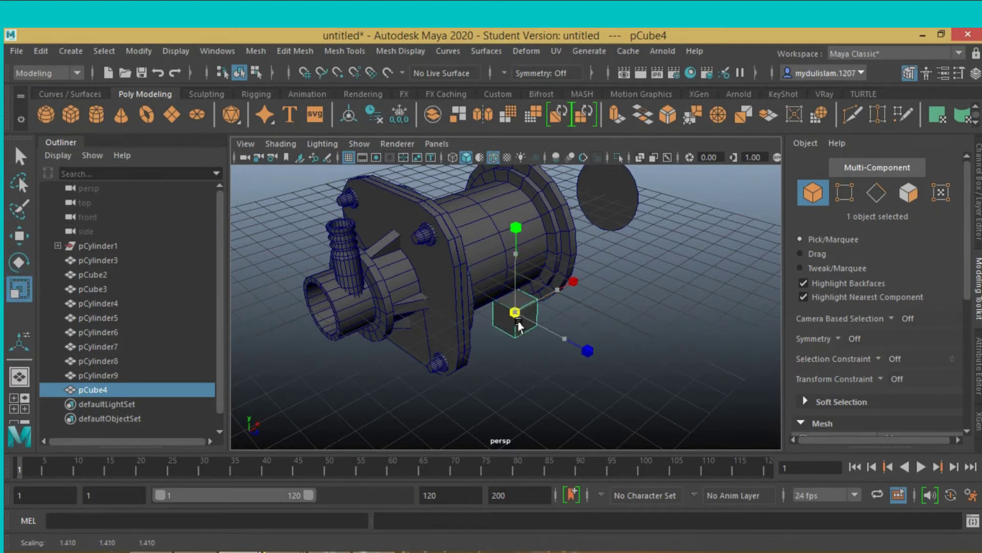
{"action": "mouse_move", "coordinate": [512, 313]}
{"action": "left_mouse_down"}
{"action": "mouse_move", "coordinate": [532, 314]}
{"action": "mouse_move", "coordinate": [500, 328]}
{"action": "mouse_move", "coordinate": [494, 293]}
{"action": "mouse_move", "coordinate": [507, 299]}
{"action": "left_mouse_up"}
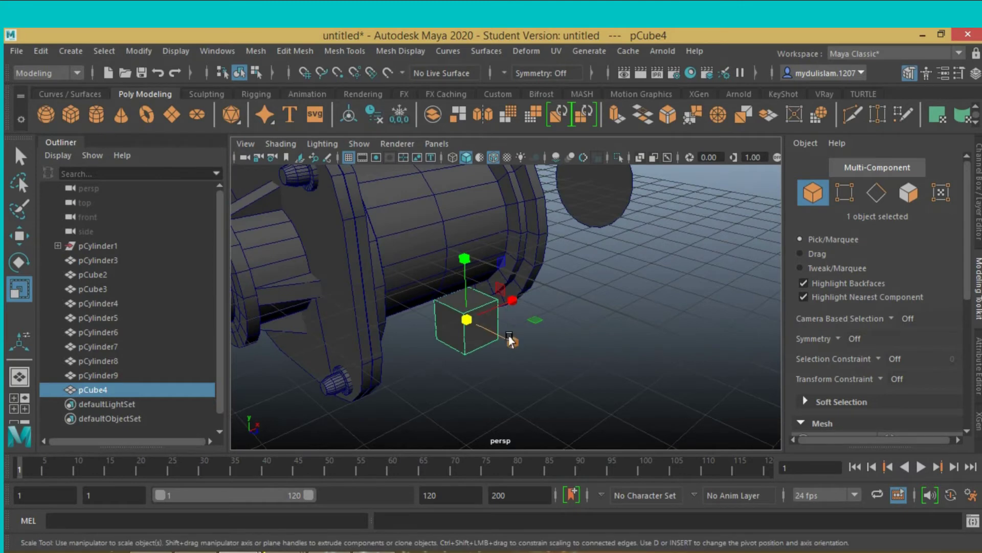
{"action": "mouse_move", "coordinate": [511, 341]}
{"action": "left_mouse_down"}
{"action": "mouse_move", "coordinate": [538, 363]}
{"action": "mouse_move", "coordinate": [598, 336]}
{"action": "mouse_move", "coordinate": [526, 339]}
{"action": "mouse_move", "coordinate": [562, 336]}
{"action": "left_mouse_up"}
Move pCube4 under the motor cylinder to about 1.321, -2.993, 1.823
{"action": "left_click", "coordinate": [20, 156]}
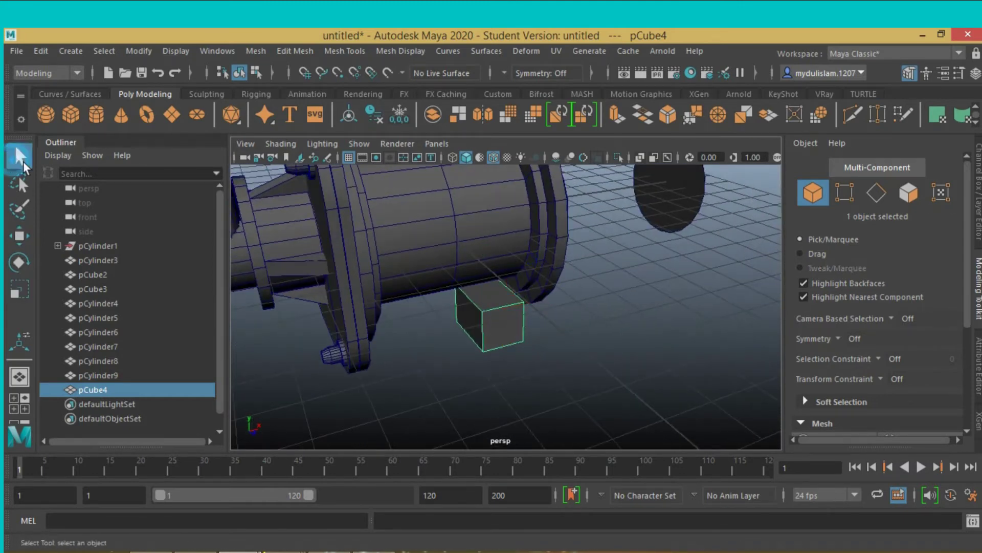
{"action": "mouse_move", "coordinate": [388, 332]}
{"action": "left_mouse_down", "text": "alt"}
{"action": "mouse_move", "coordinate": [405, 330]}
{"action": "mouse_move", "coordinate": [401, 314]}
{"action": "mouse_move", "coordinate": [389, 314]}
{"action": "mouse_move", "coordinate": [397, 322]}
{"action": "left_mouse_up", "text": "alt"}
{"action": "middle_click_drag", "start_coordinate": [397, 322], "coordinate": [425, 318], "text": "alt"}
{"action": "left_click_drag", "start_coordinate": [425, 318], "coordinate": [440, 330], "text": "alt"}
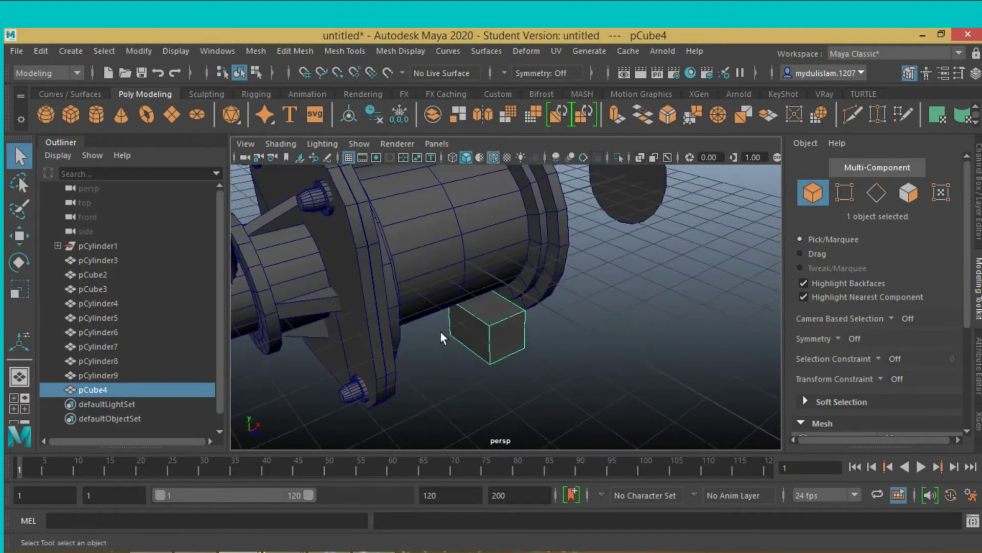
{"action": "key", "text": "w"}
{"action": "left_click_drag", "start_coordinate": [509, 335], "coordinate": [514, 349]}
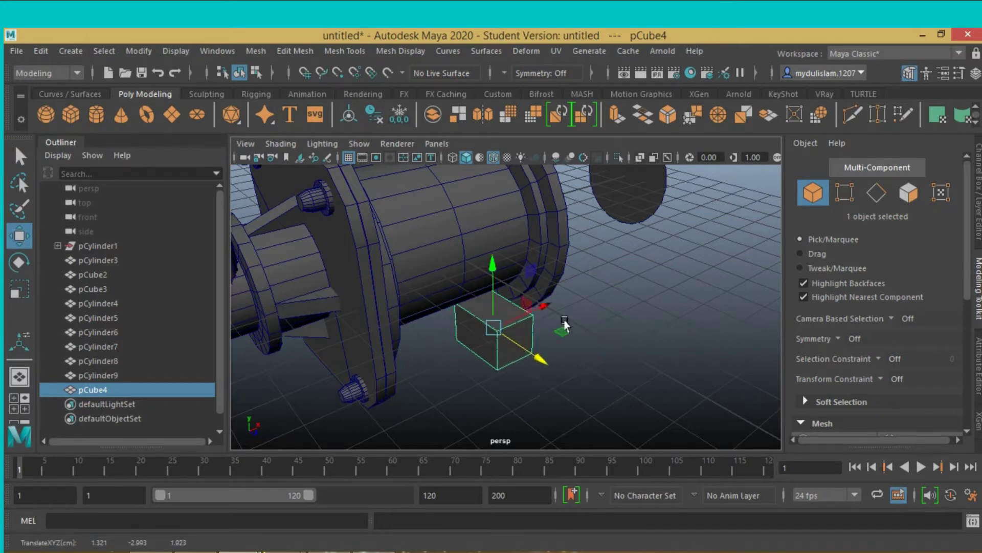
{"action": "left_click_drag", "start_coordinate": [561, 324], "coordinate": [549, 321], "text": "alt"}
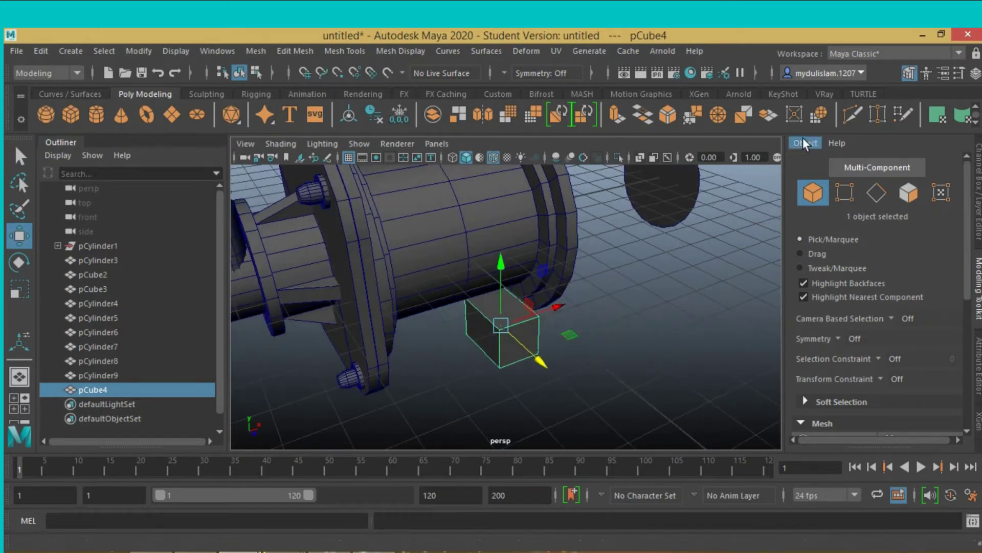
Insert one edge loop around the middle of pCube4, undoing the first multi-loop attempt
{"action": "left_click", "coordinate": [332, 48]}
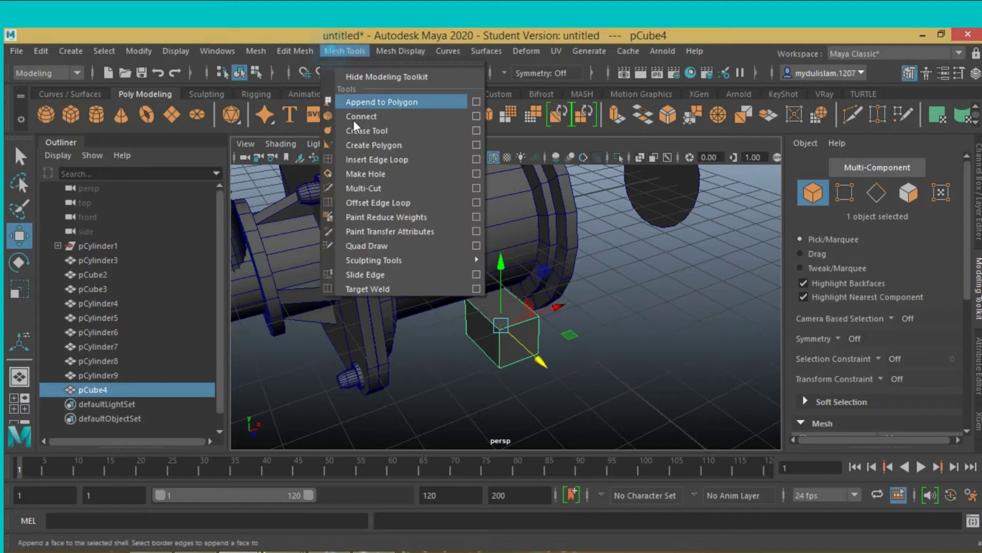
{"action": "left_click", "coordinate": [370, 155]}
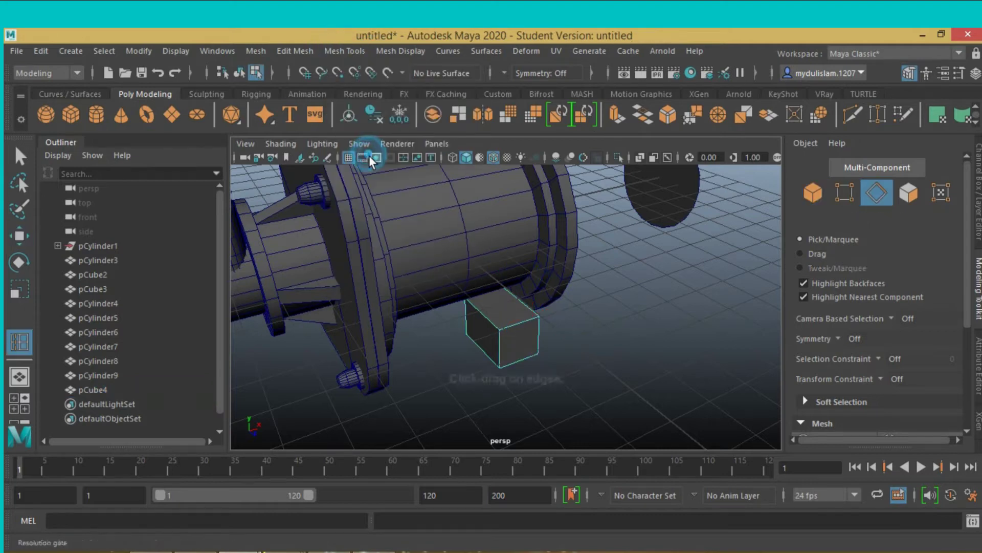
{"action": "left_click", "coordinate": [480, 311]}
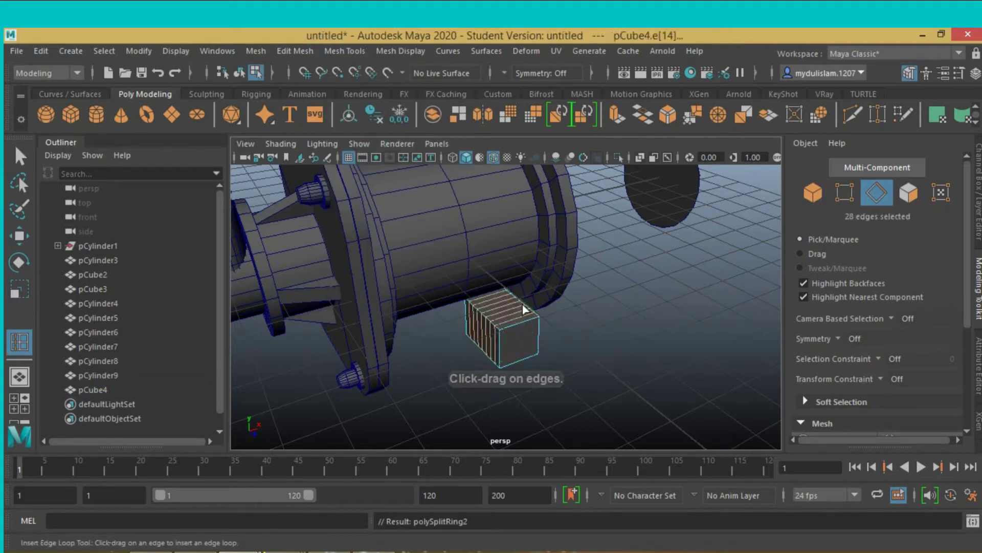
{"action": "key", "text": "ctrl+z"}
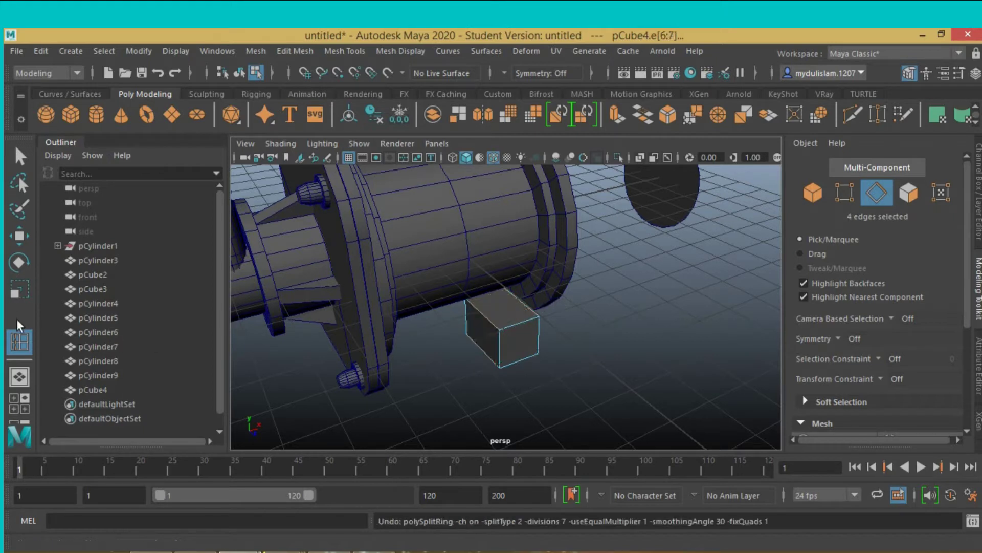
{"action": "double_click", "coordinate": [23, 342]}
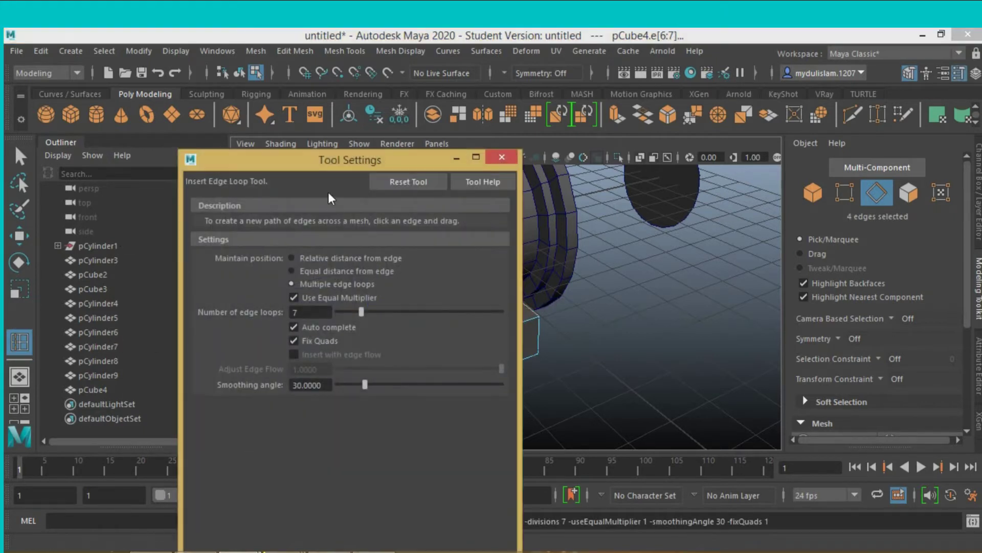
{"action": "left_click", "coordinate": [499, 160]}
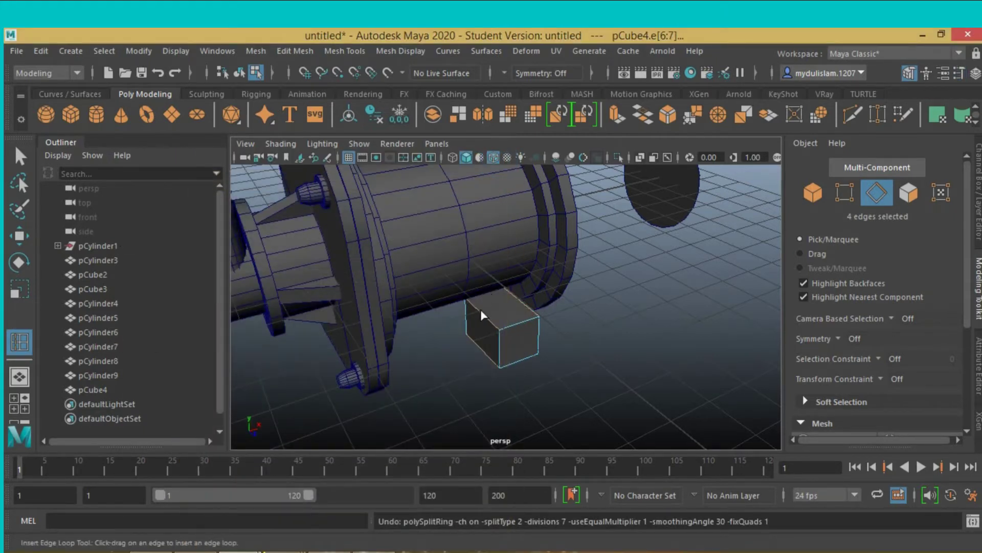
{"action": "left_click_drag", "start_coordinate": [481, 309], "coordinate": [484, 305]}
{"action": "left_click", "coordinate": [20, 156]}
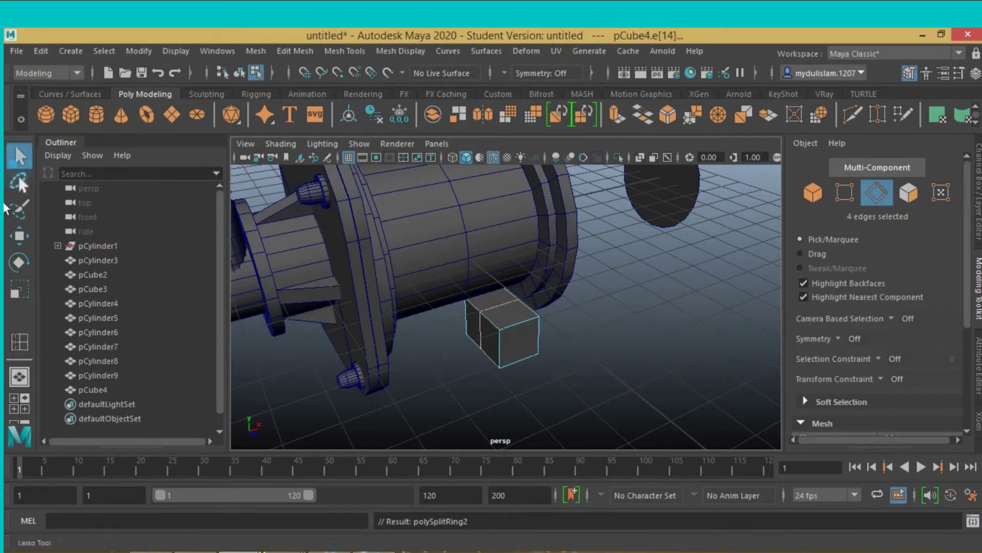
{"action": "left_click", "coordinate": [906, 196]}
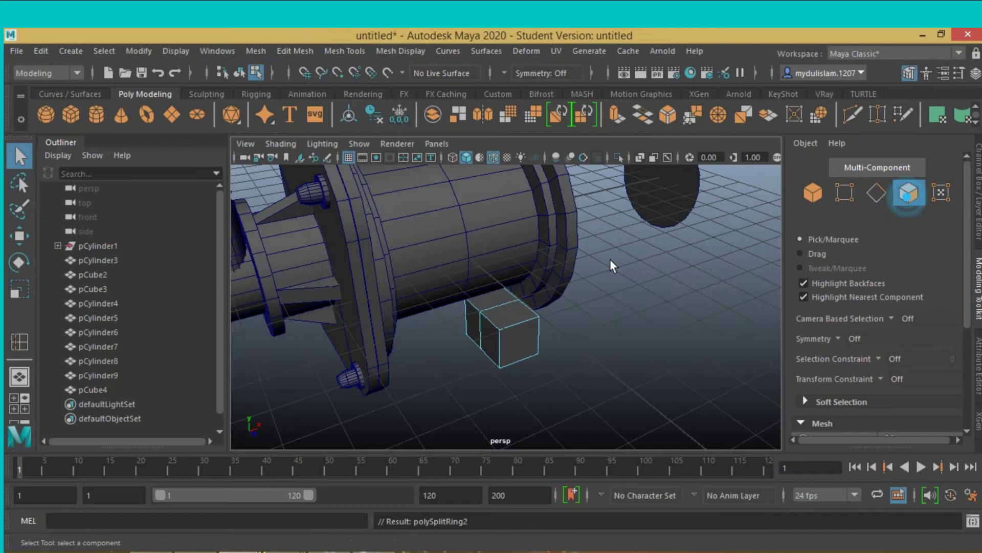
Extrude pCube4's top face upward 0.924 units and narrow it to meet the motor body
{"action": "left_click", "coordinate": [493, 300]}
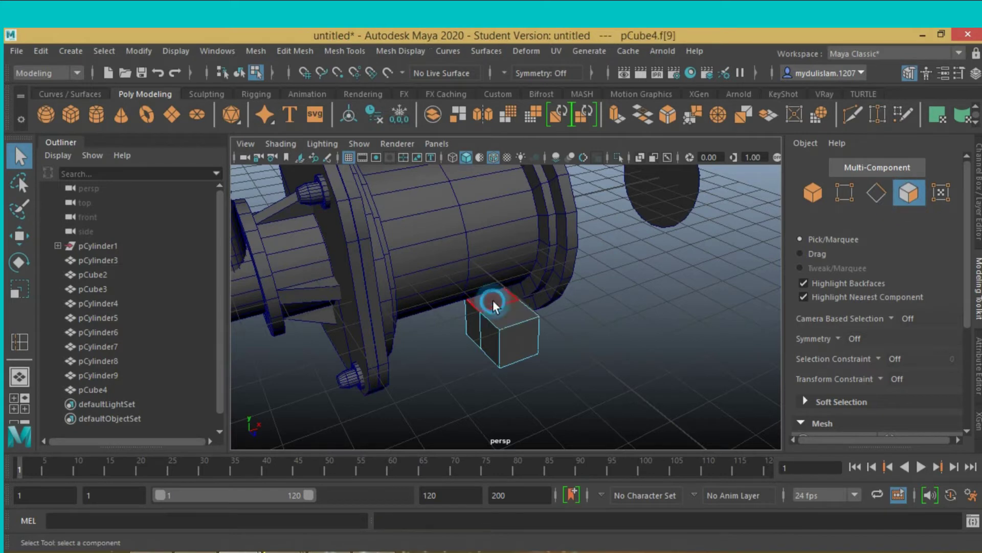
{"action": "left_click", "coordinate": [614, 118]}
{"action": "left_click_drag", "start_coordinate": [493, 258], "coordinate": [500, 240]}
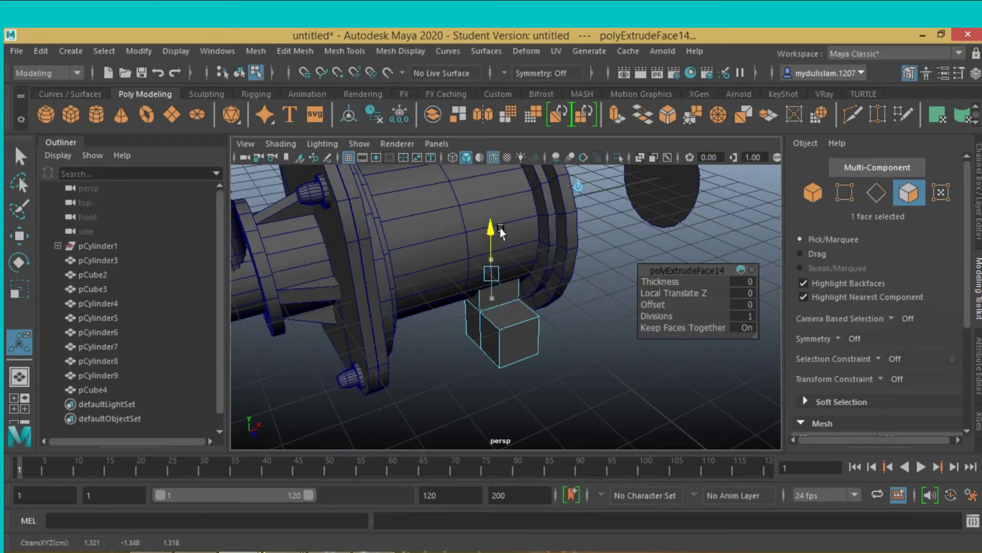
{"action": "left_click_drag", "start_coordinate": [501, 233], "coordinate": [501, 235]}
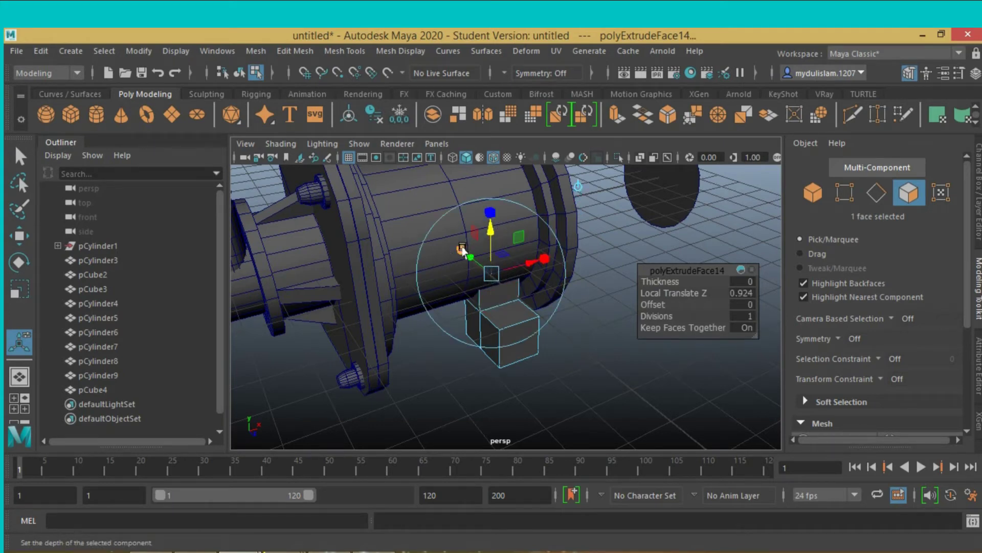
{"action": "left_click_drag", "start_coordinate": [462, 250], "coordinate": [470, 259]}
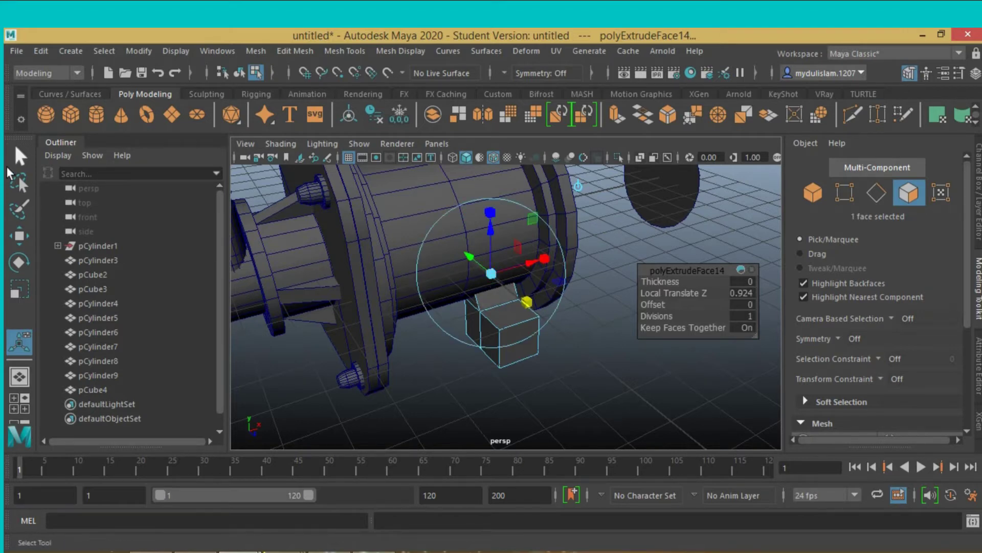
{"action": "left_click", "coordinate": [19, 156]}
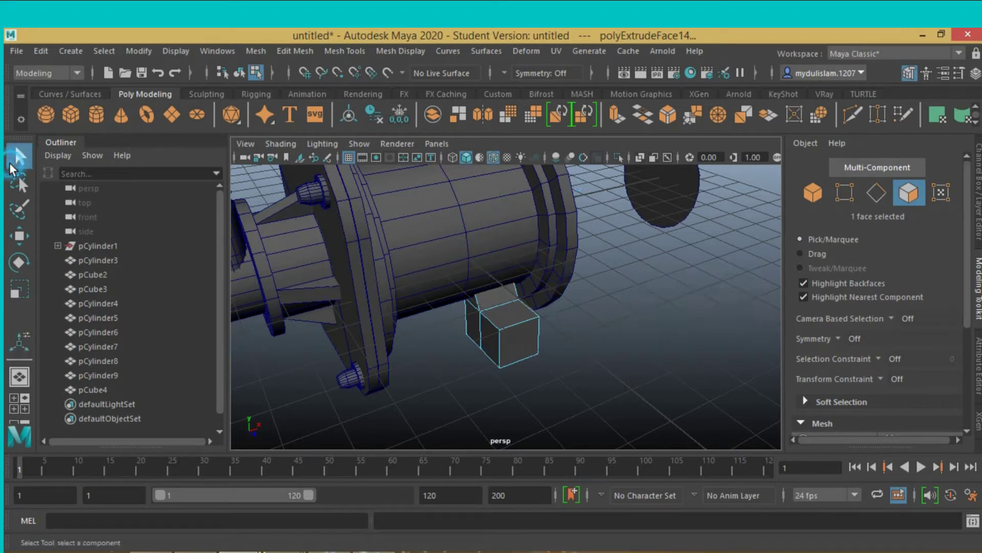
{"action": "left_click", "coordinate": [318, 202]}
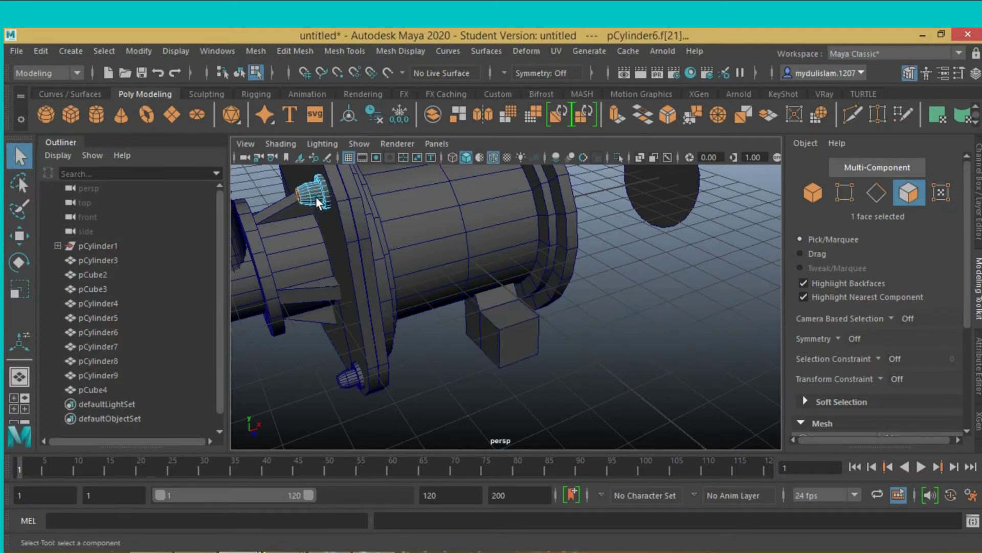
Duplicate the flange bolt as pCylinder10 and move it toward the body's middle
{"action": "left_click", "coordinate": [807, 198]}
{"action": "key", "text": "ctrl+d"}
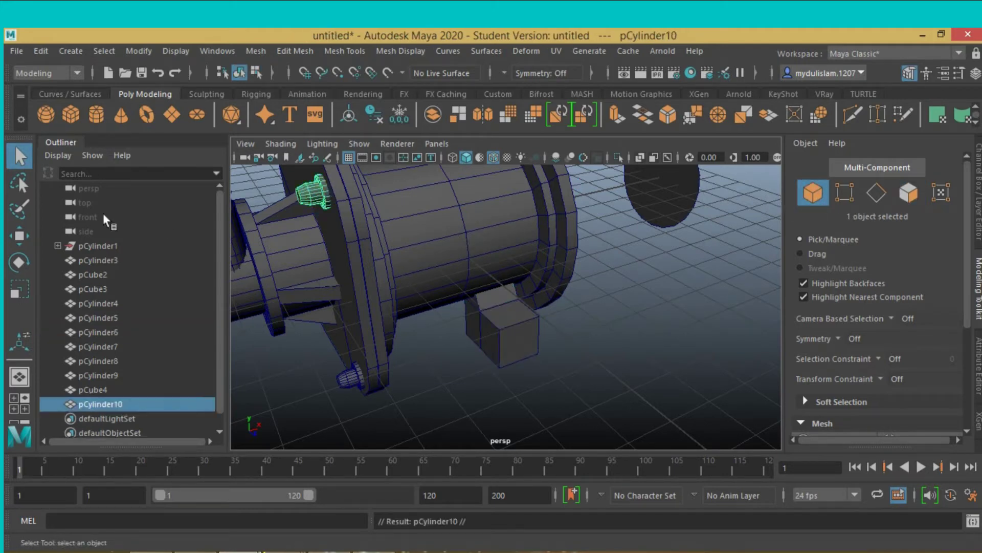
{"action": "left_click", "coordinate": [24, 238]}
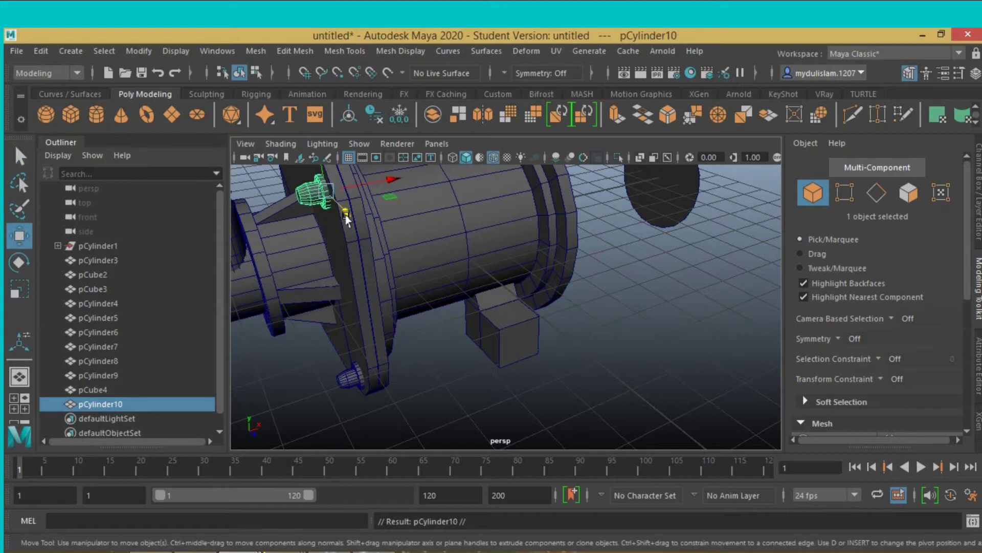
{"action": "left_click_drag", "start_coordinate": [345, 216], "coordinate": [442, 296]}
{"action": "left_click_drag", "start_coordinate": [453, 250], "coordinate": [510, 241]}
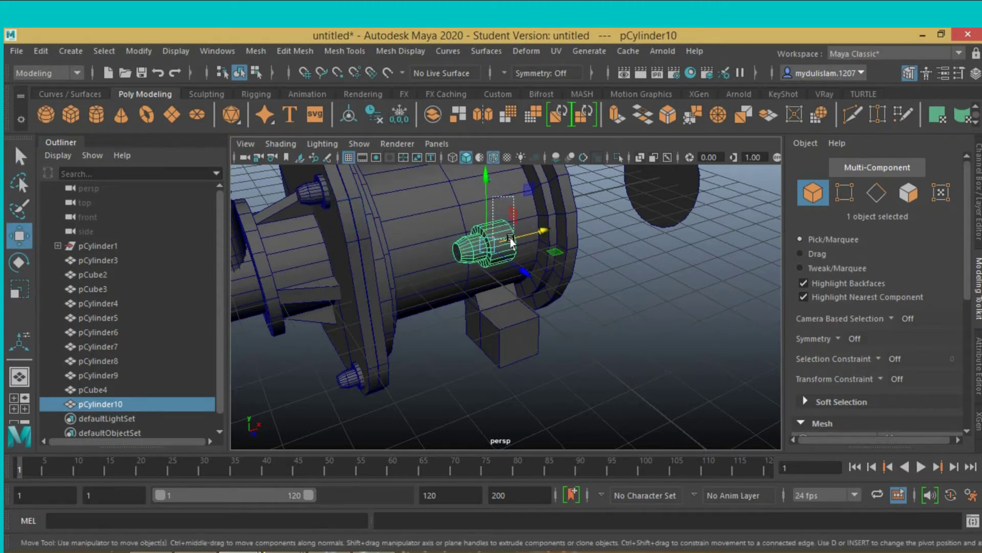
{"action": "left_click", "coordinate": [491, 212], "text": "shift"}
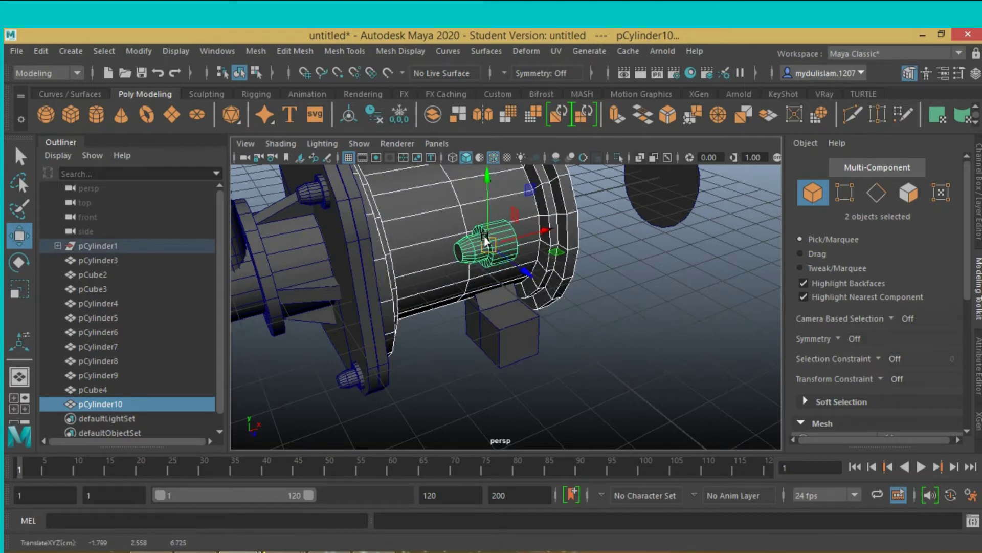
{"action": "key", "text": "ctrl+z"}
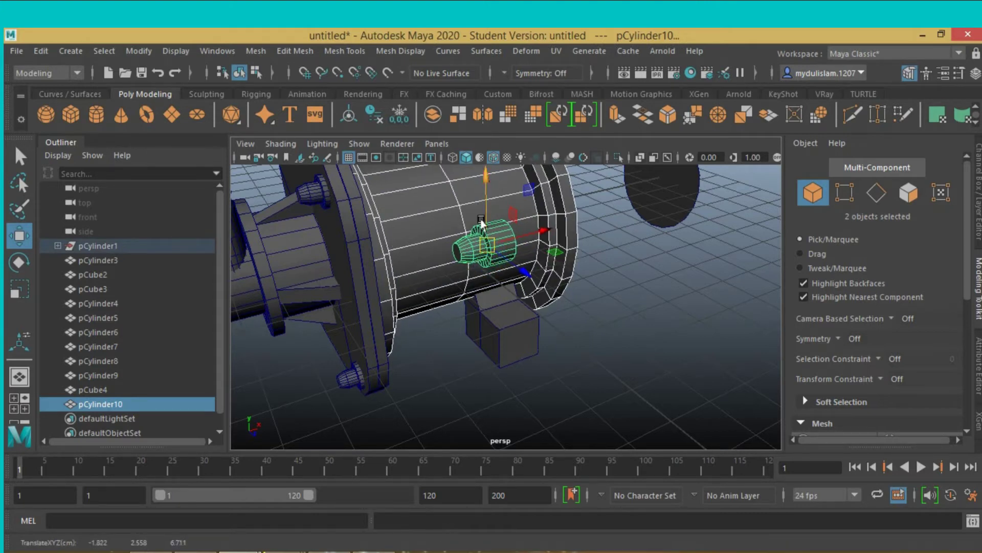
Lower pCylinder10 beside the support block at about 1.591, -0.976, 2.851
{"action": "left_click", "coordinate": [459, 258]}
{"action": "left_click_drag", "start_coordinate": [482, 199], "coordinate": [484, 271]}
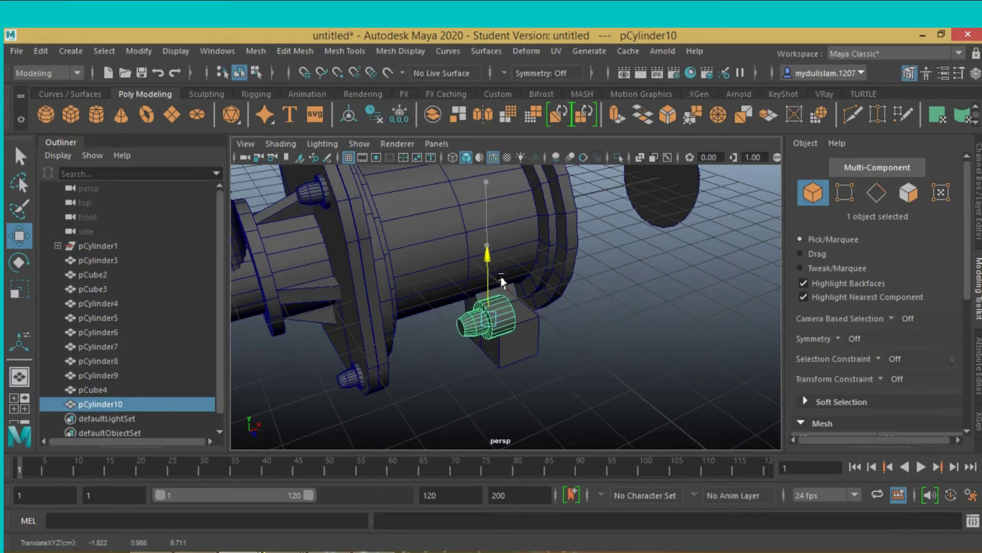
{"action": "mouse_move", "coordinate": [579, 303]}
{"action": "left_mouse_down", "text": "alt"}
{"action": "mouse_move", "coordinate": [605, 307]}
{"action": "mouse_move", "coordinate": [417, 320]}
{"action": "mouse_move", "coordinate": [566, 322]}
{"action": "mouse_move", "coordinate": [559, 335]}
{"action": "left_mouse_up", "text": "alt"}
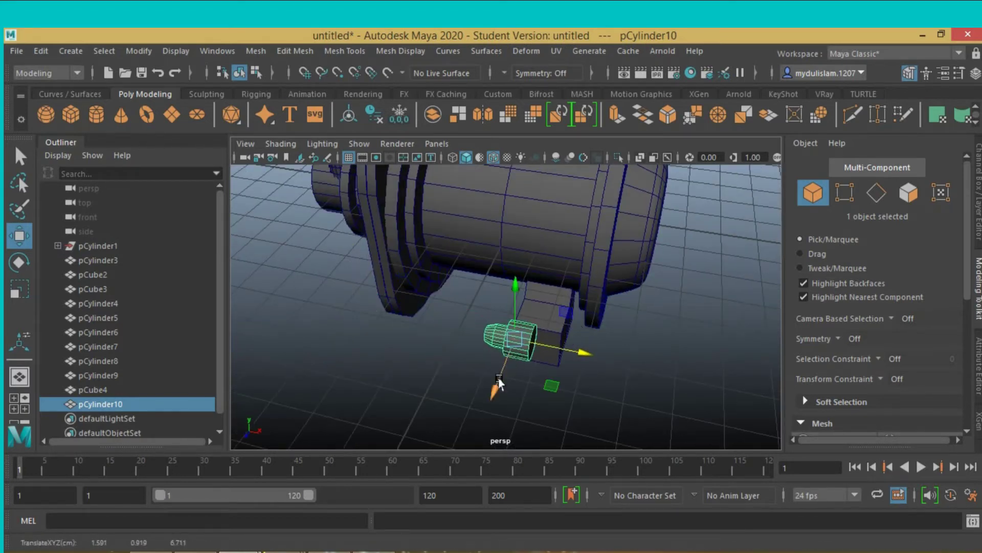
{"action": "left_click_drag", "start_coordinate": [499, 381], "coordinate": [542, 300]}
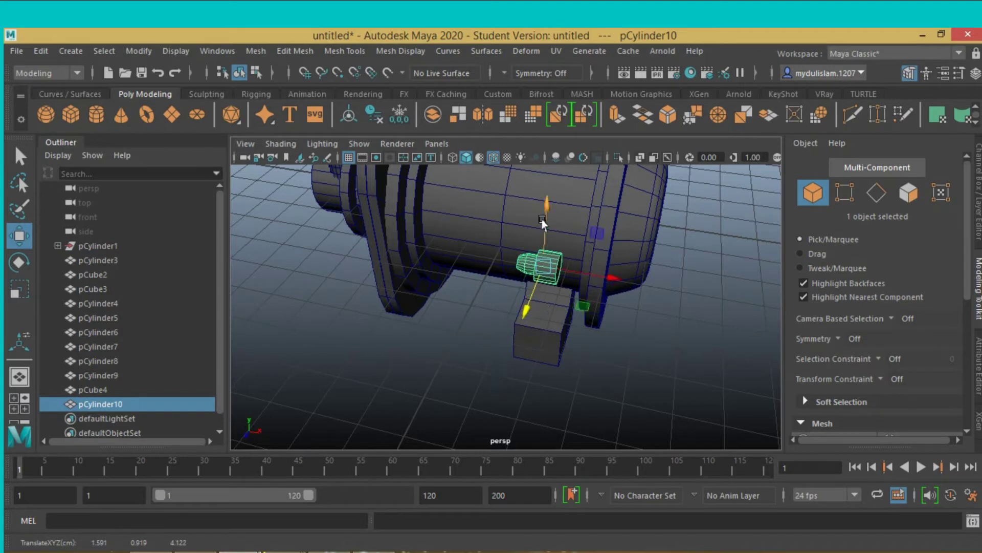
{"action": "left_click_drag", "start_coordinate": [542, 222], "coordinate": [542, 282]}
{"action": "left_click_drag", "start_coordinate": [516, 360], "coordinate": [532, 335]}
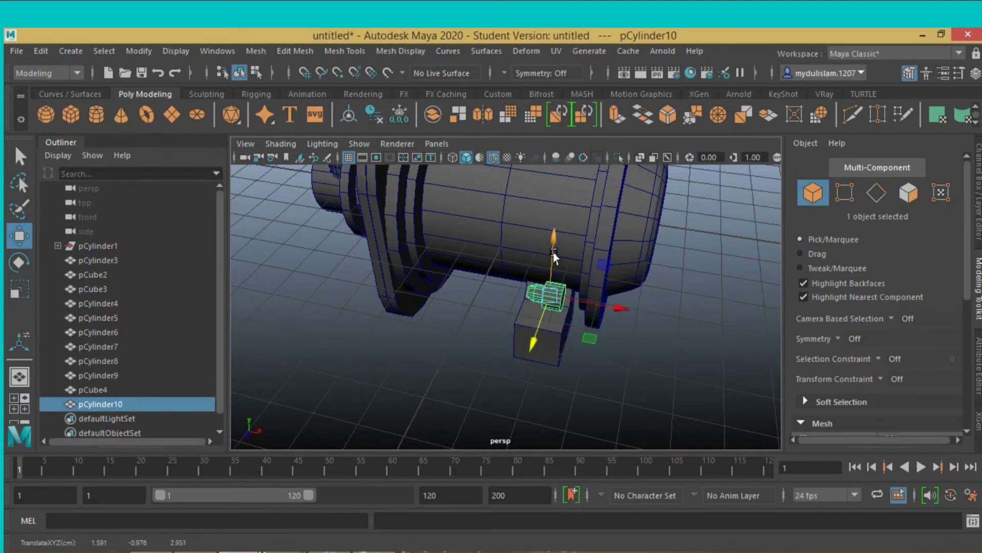
{"action": "left_click_drag", "start_coordinate": [554, 258], "coordinate": [555, 277]}
Freeze the copied bolt's transforms and set its Rotate Z to -90 so it stands upright
{"action": "left_click", "coordinate": [129, 51]}
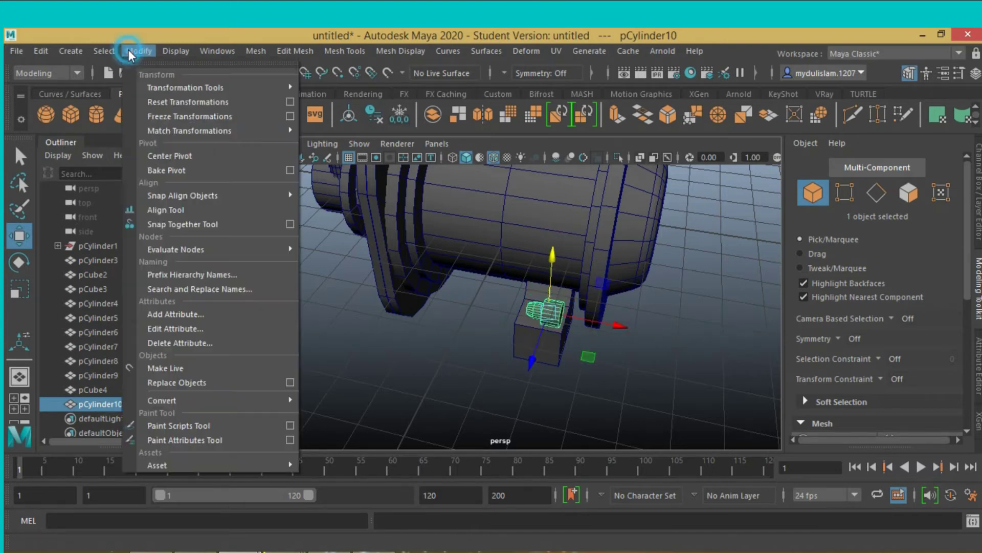
{"action": "left_click", "coordinate": [170, 120]}
{"action": "left_click", "coordinate": [20, 262]}
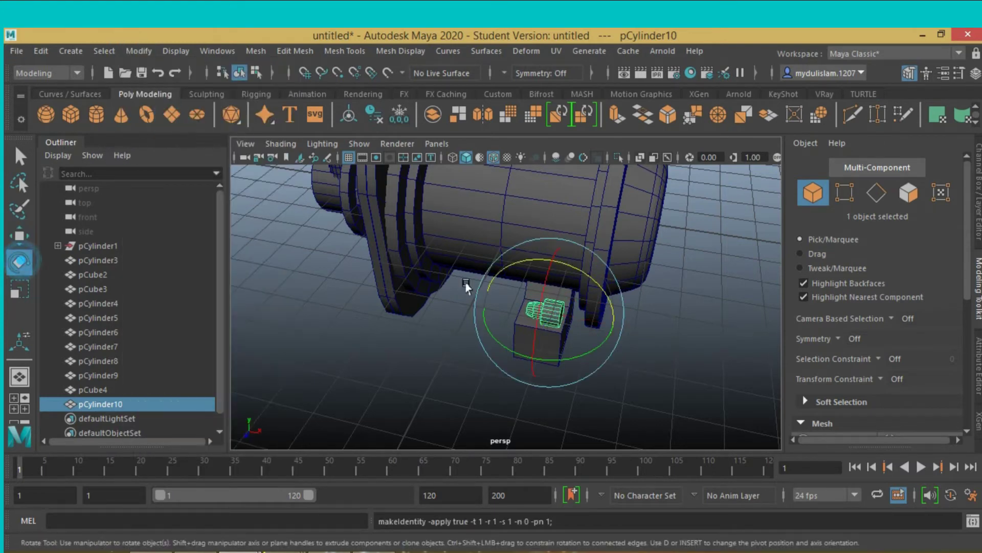
{"action": "left_click_drag", "start_coordinate": [523, 262], "coordinate": [558, 289]}
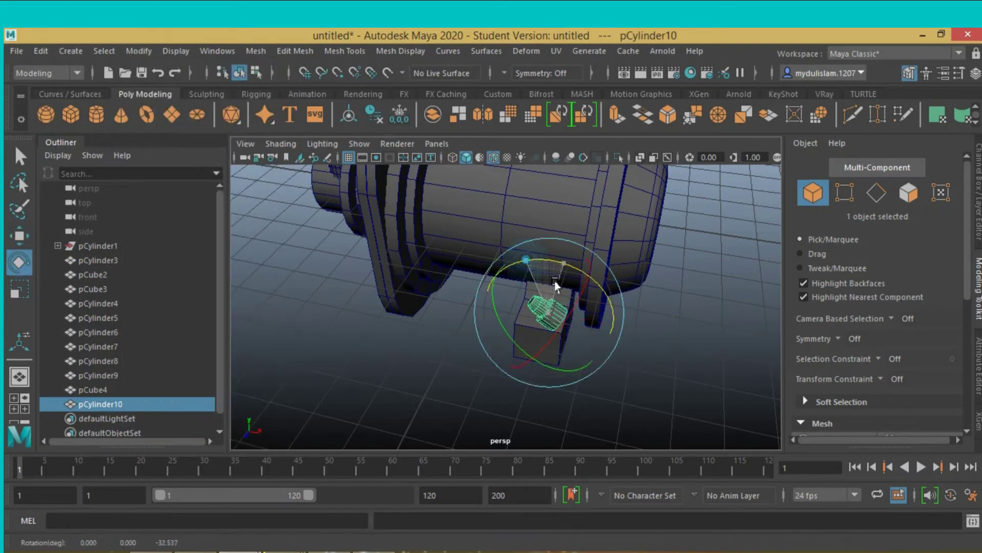
{"action": "left_click", "coordinate": [976, 217]}
{"action": "double_click", "coordinate": [937, 240]}
{"action": "type", "text": "-90"}
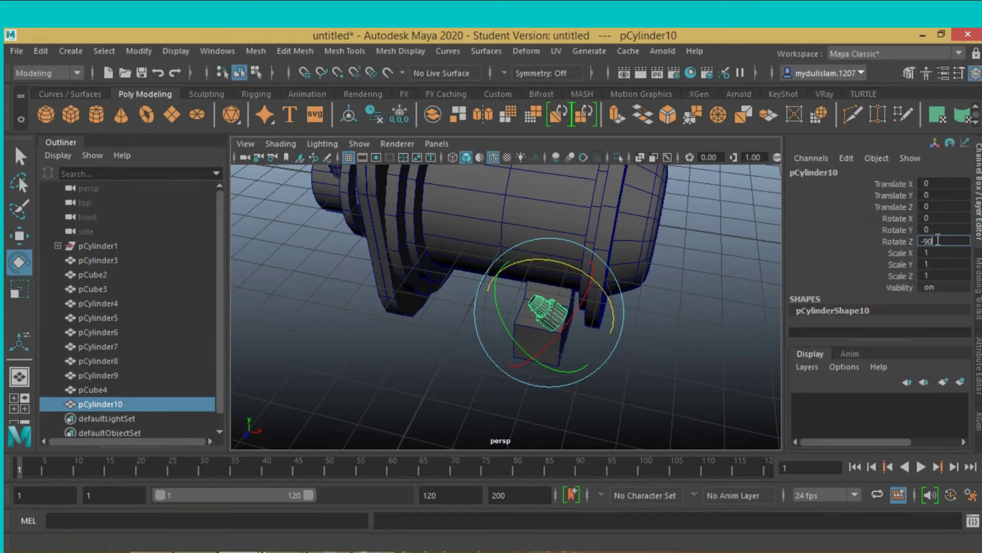
{"action": "key", "text": "Return"}
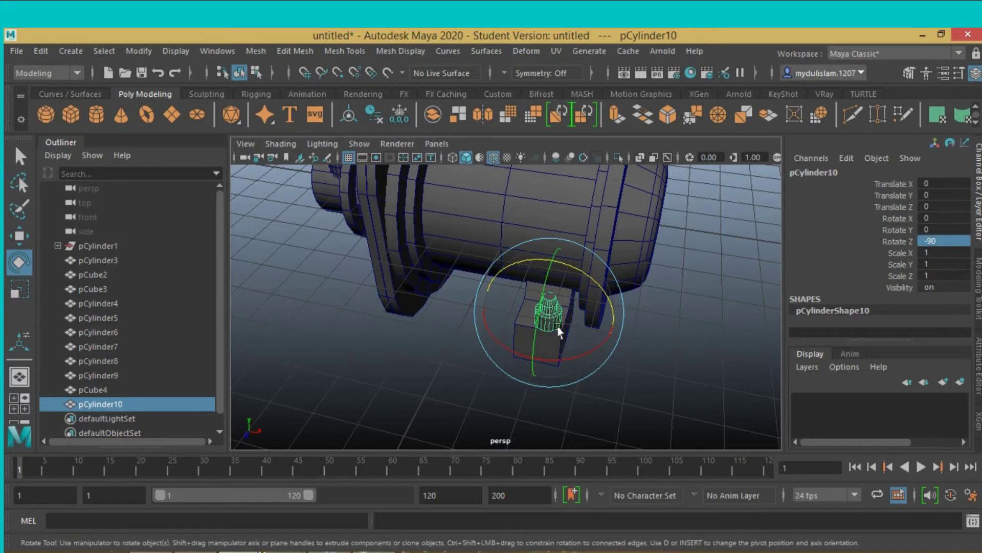
{"action": "left_click_drag", "start_coordinate": [603, 353], "coordinate": [333, 275], "text": "alt"}
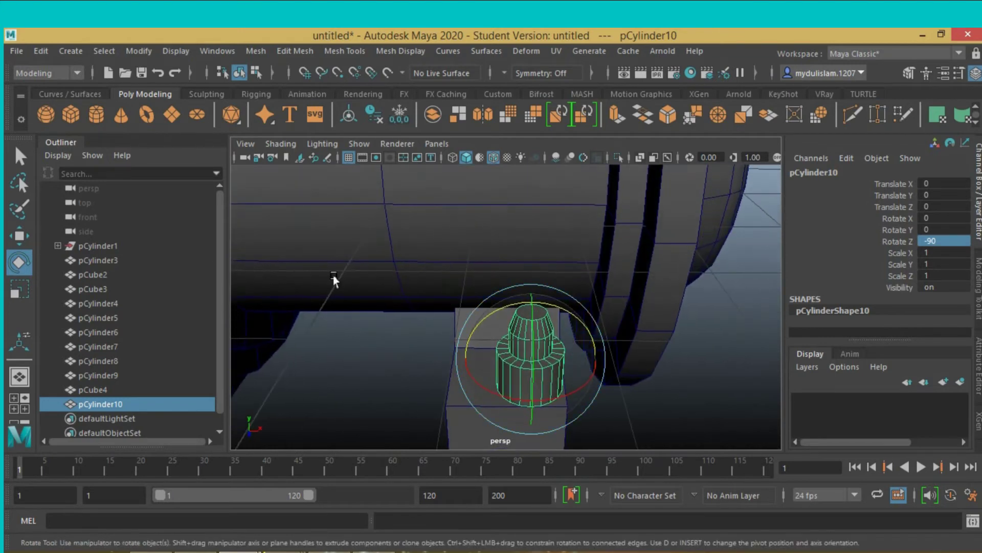
{"action": "left_click", "coordinate": [16, 243]}
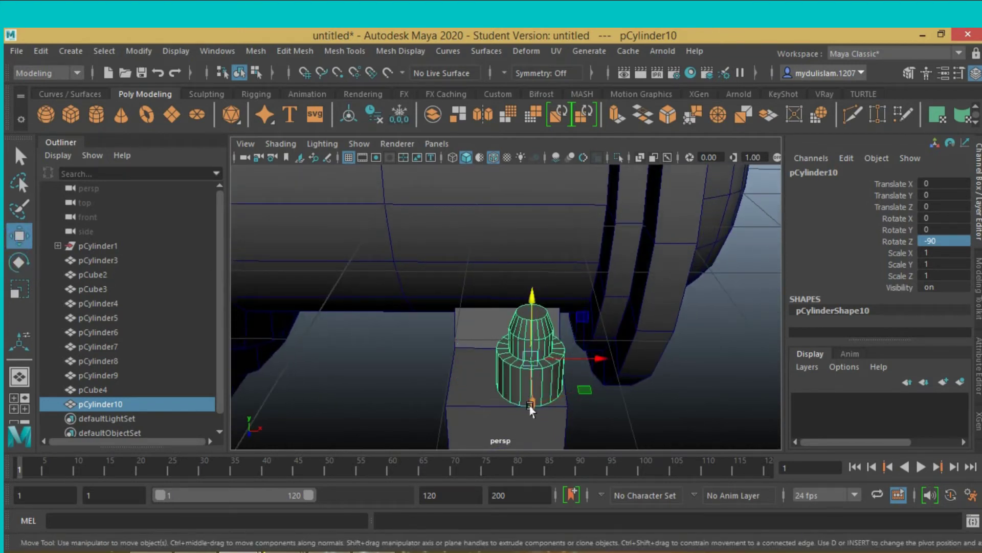
Move the upright bolt over the support block and onto its top
{"action": "left_click_drag", "start_coordinate": [530, 409], "coordinate": [530, 364]}
{"action": "mouse_move", "coordinate": [582, 334]}
{"action": "left_mouse_down"}
{"action": "mouse_move", "coordinate": [517, 306]}
{"action": "mouse_move", "coordinate": [559, 314]}
{"action": "mouse_move", "coordinate": [527, 307]}
{"action": "mouse_move", "coordinate": [527, 297]}
{"action": "mouse_move", "coordinate": [563, 327]}
{"action": "mouse_move", "coordinate": [565, 346]}
{"action": "left_mouse_up"}
{"action": "left_click_drag", "start_coordinate": [493, 298], "coordinate": [492, 291]}
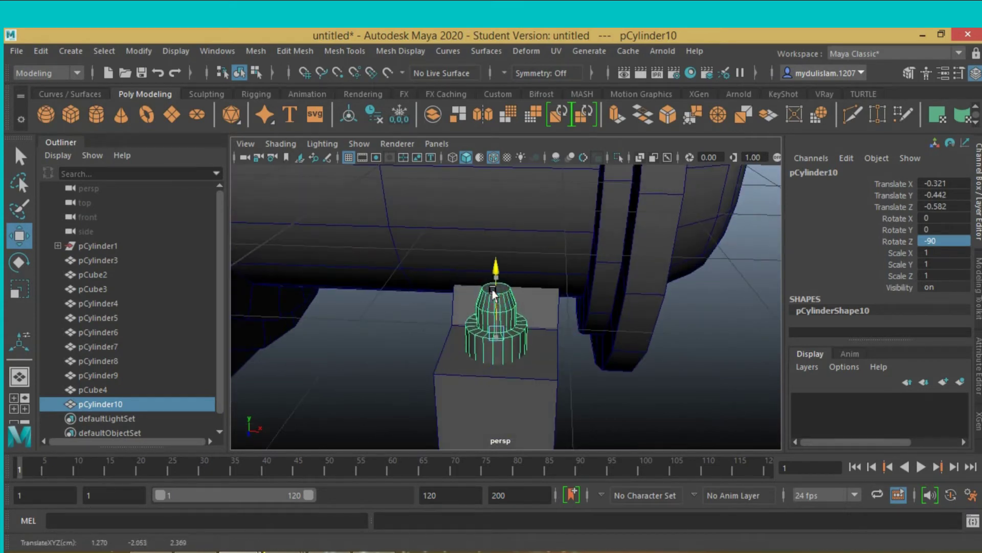
{"action": "left_click_drag", "start_coordinate": [535, 335], "coordinate": [543, 338]}
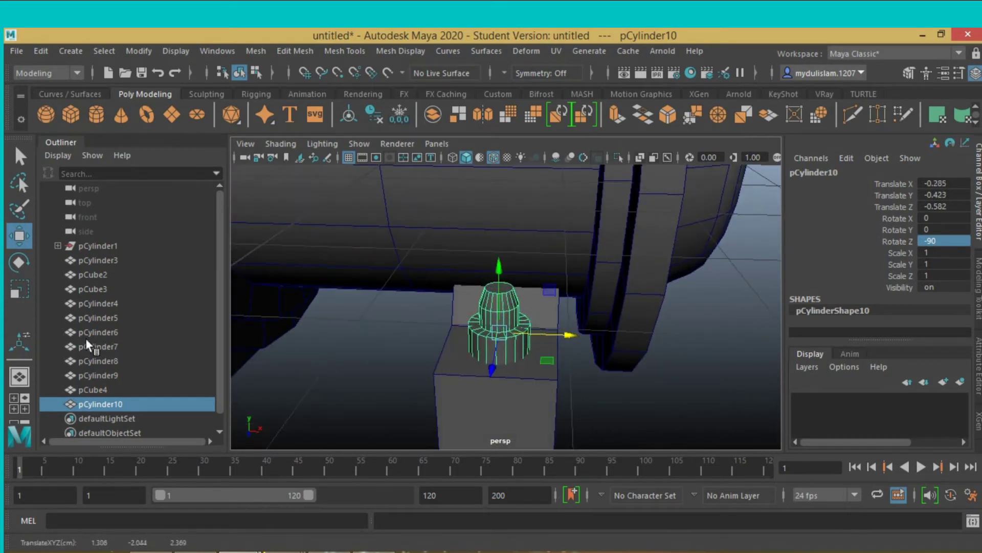
Scale the bolt uniformly to 0.583 and lower it to Translate Y -0.554 on the block
{"action": "left_click", "coordinate": [13, 285]}
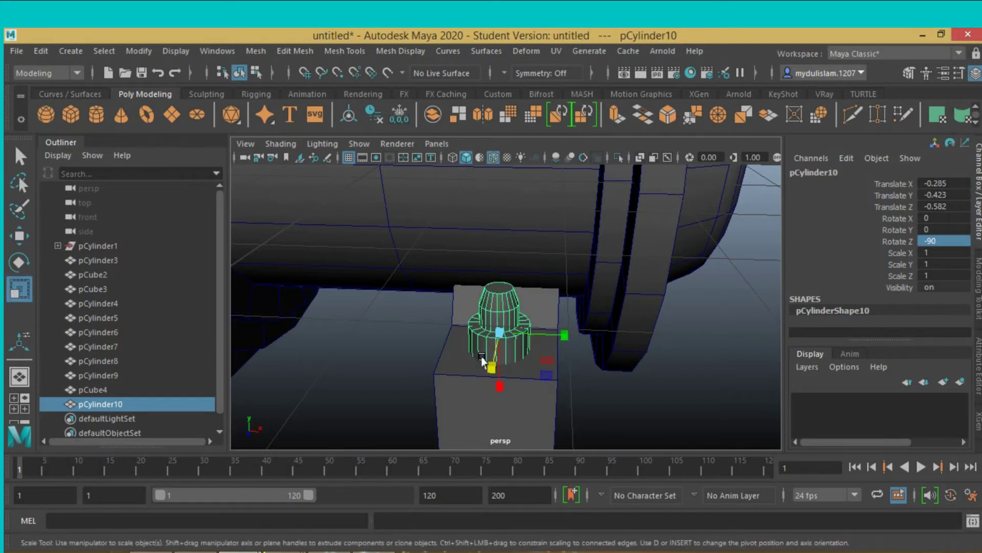
{"action": "left_click_drag", "start_coordinate": [497, 348], "coordinate": [470, 356]}
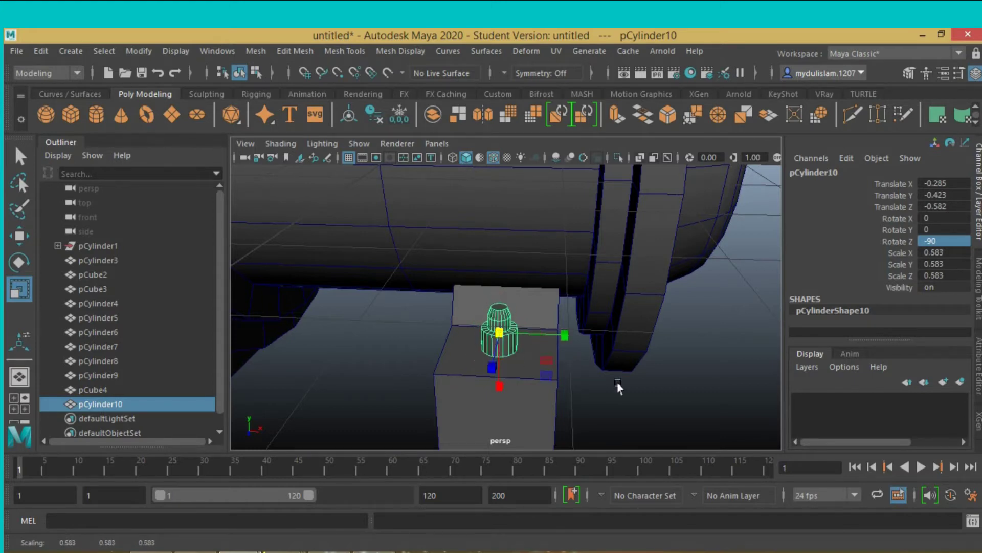
{"action": "left_click_drag", "start_coordinate": [618, 387], "coordinate": [578, 373], "text": "alt"}
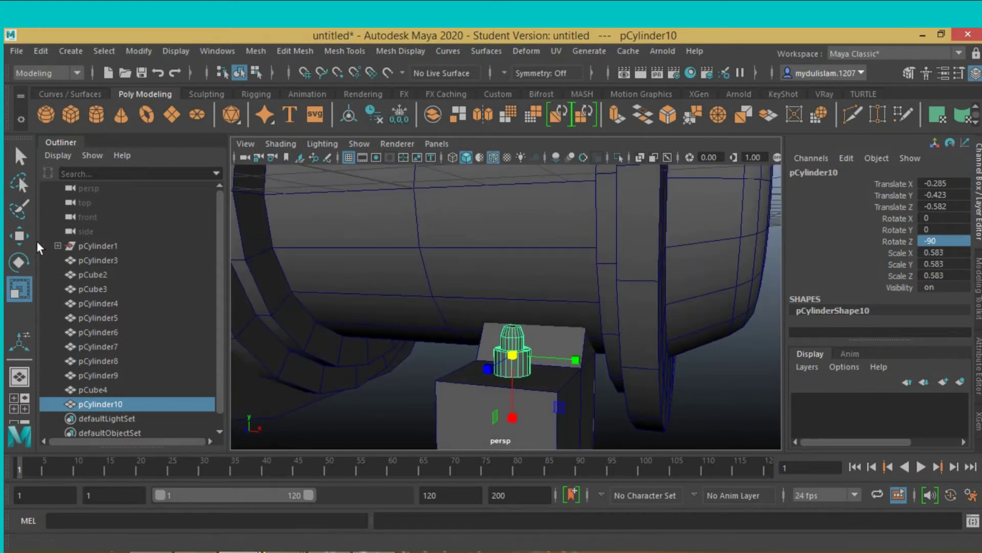
{"action": "left_click", "coordinate": [19, 235]}
{"action": "mouse_move", "coordinate": [513, 302]}
{"action": "left_mouse_down"}
{"action": "mouse_move", "coordinate": [491, 377]}
{"action": "mouse_move", "coordinate": [502, 390]}
{"action": "mouse_move", "coordinate": [559, 373]}
{"action": "mouse_move", "coordinate": [532, 377]}
{"action": "left_mouse_up"}
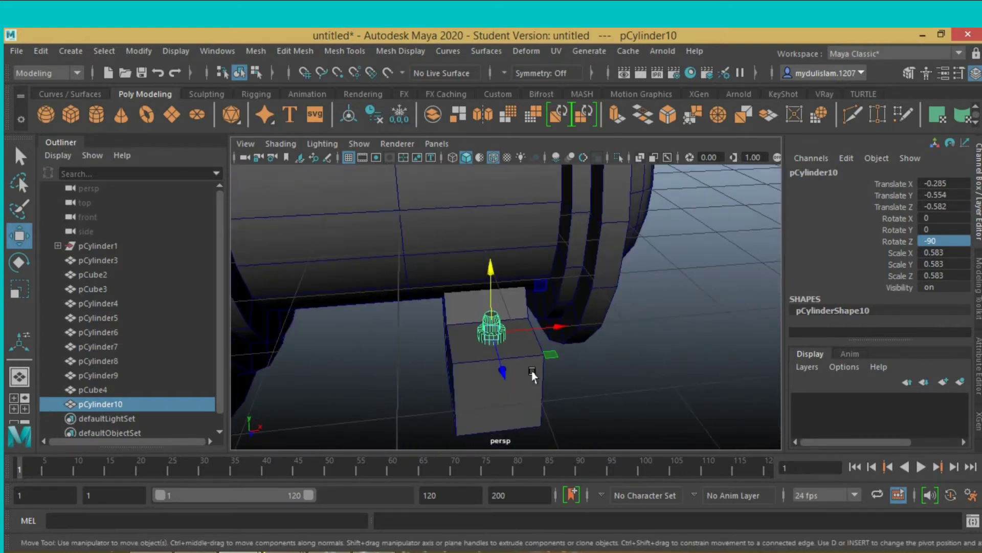
{"action": "left_click", "coordinate": [484, 383], "text": "shift"}
Combine the bolt and support block into one mesh and delete its history
{"action": "left_click", "coordinate": [264, 54]}
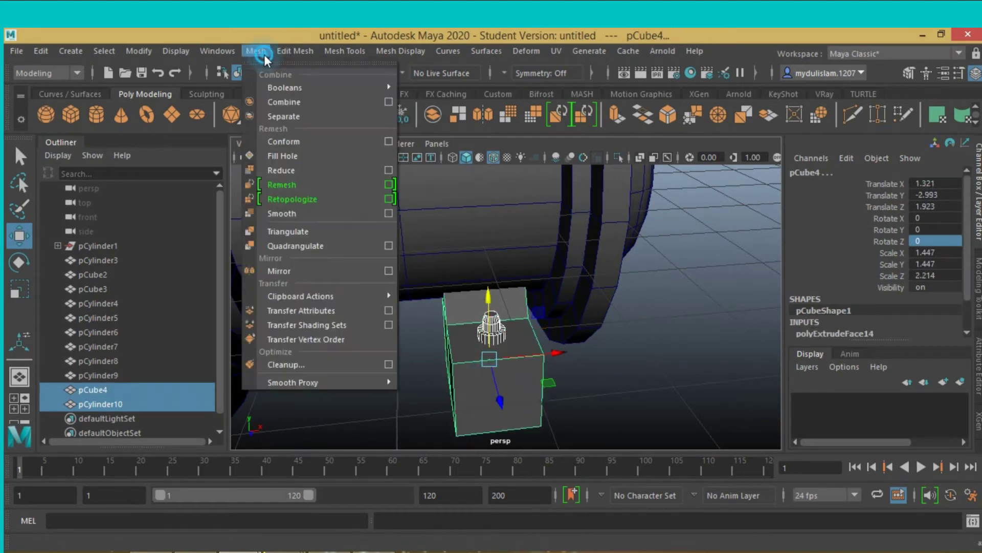
{"action": "left_click", "coordinate": [284, 101]}
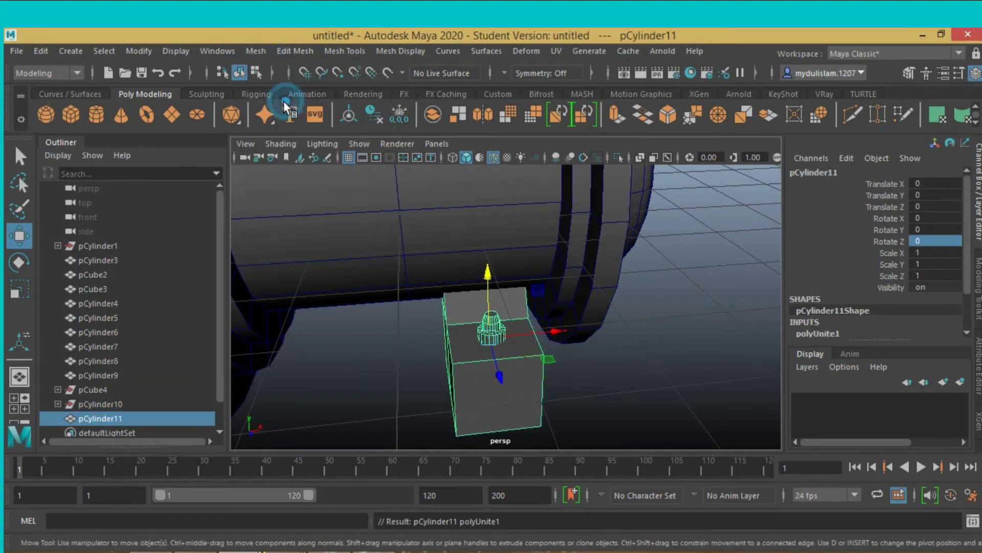
{"action": "left_click", "coordinate": [41, 51]}
{"action": "mouse_move", "coordinate": [81, 221]}
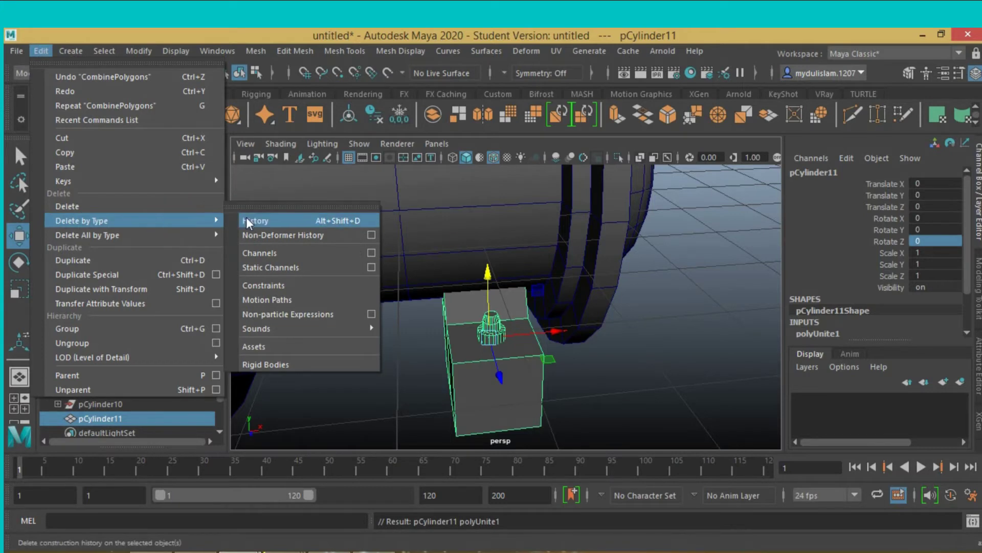
{"action": "left_click", "coordinate": [246, 220]}
Duplicate the bolted support, slide the copy under the motor body, then reselect the first support
{"action": "key", "text": "ctrl+d"}
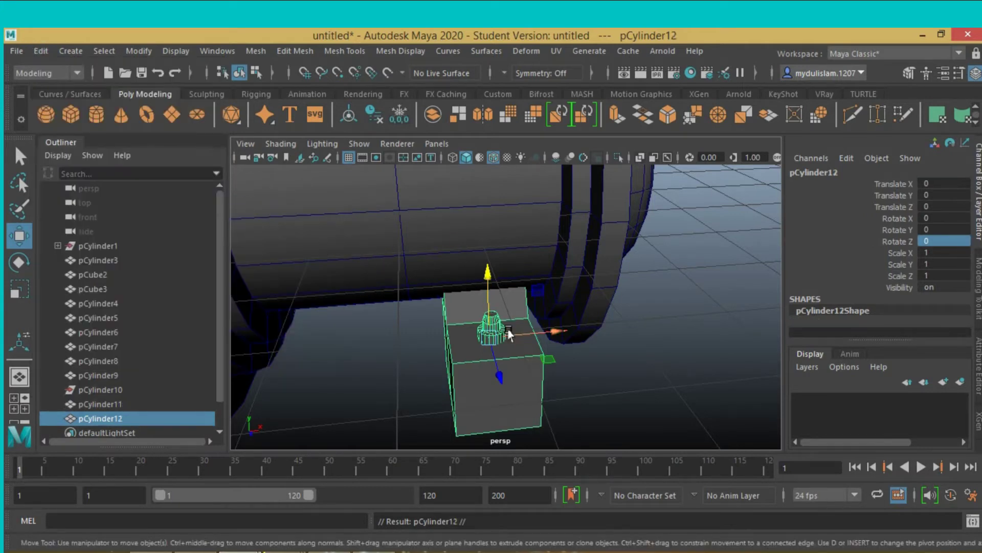
{"action": "mouse_move", "coordinate": [535, 339]}
{"action": "left_mouse_down"}
{"action": "mouse_move", "coordinate": [359, 365]}
{"action": "mouse_move", "coordinate": [564, 330]}
{"action": "left_mouse_up"}
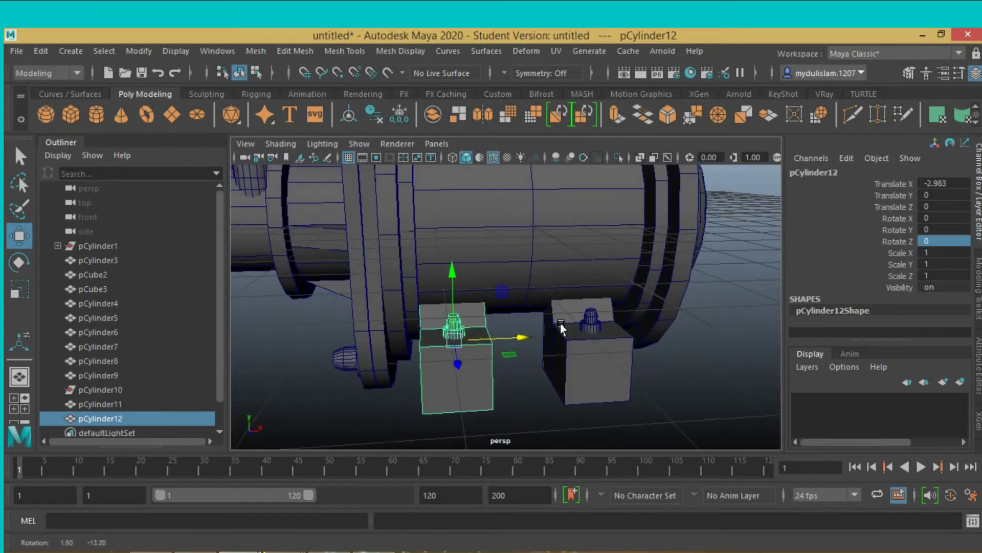
{"action": "left_click", "coordinate": [564, 330]}
{"action": "mouse_move", "coordinate": [673, 333]}
{"action": "left_mouse_down", "text": "alt"}
{"action": "mouse_move", "coordinate": [633, 344]}
{"action": "mouse_move", "coordinate": [666, 352]}
{"action": "mouse_move", "coordinate": [701, 333]}
{"action": "mouse_move", "coordinate": [625, 353]}
{"action": "left_mouse_up", "text": "alt"}
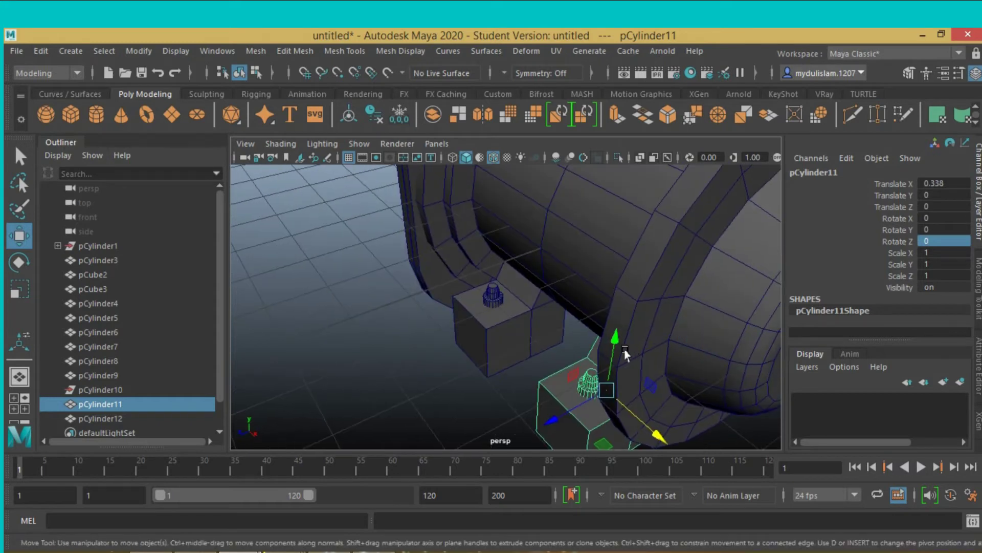
{"action": "left_click", "coordinate": [492, 338], "text": "shift"}
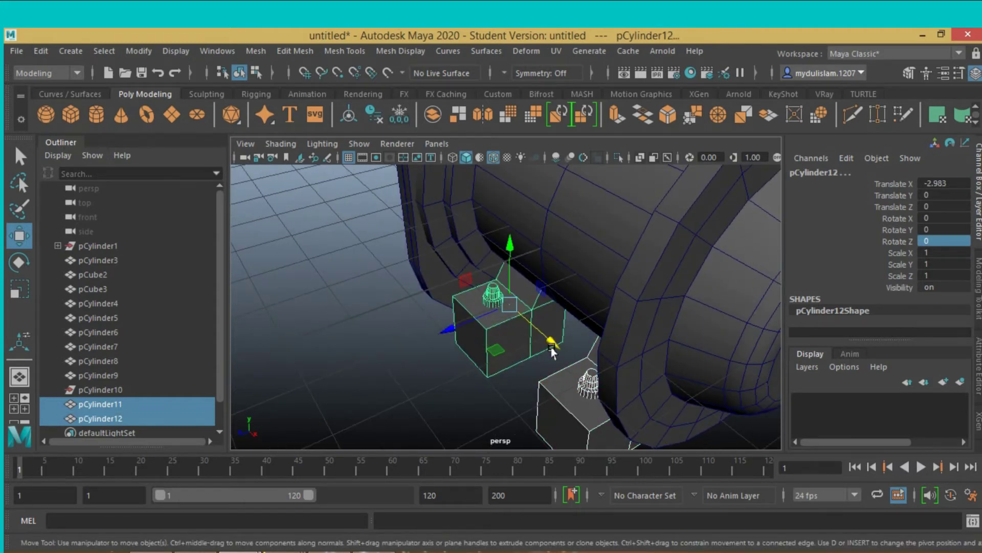
{"action": "scroll", "coordinate": [551, 352], "scroll_direction": "down", "scroll_amount": 5}
{"action": "scroll", "coordinate": [563, 353], "scroll_direction": "down", "scroll_amount": 2}
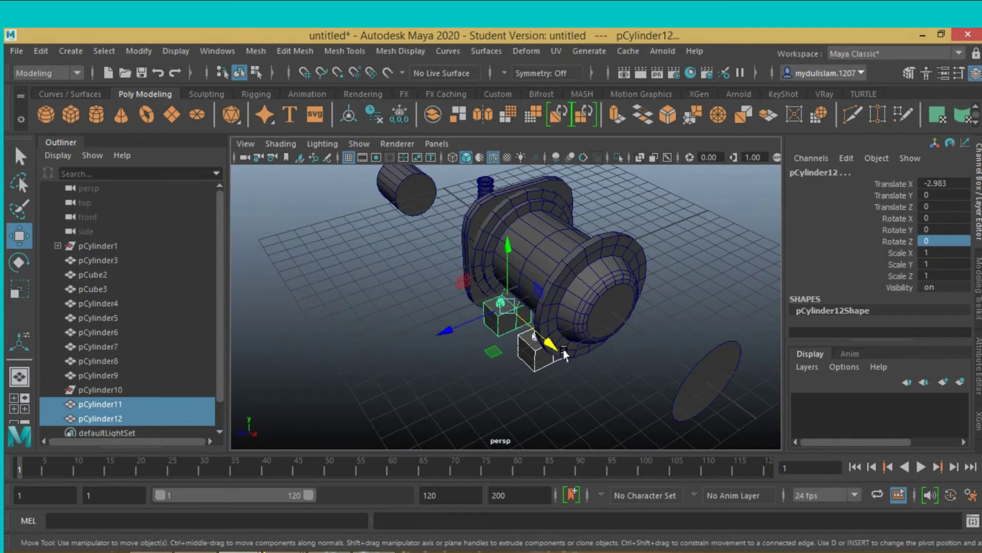
{"action": "left_click", "coordinate": [527, 357]}
{"action": "mouse_move", "coordinate": [643, 347]}
{"action": "left_mouse_down", "text": "alt"}
{"action": "mouse_move", "coordinate": [649, 339]}
{"action": "mouse_move", "coordinate": [524, 345]}
{"action": "left_mouse_up", "text": "alt"}
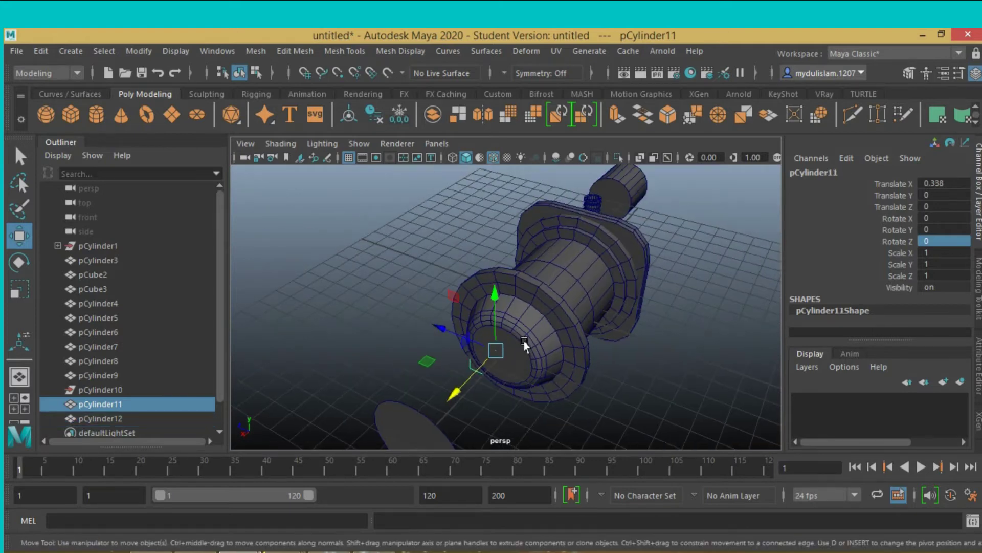
Duplicate the support block, move it to the motor's other side, and set Rotate Y to -180
{"action": "key", "text": "ctrl+d"}
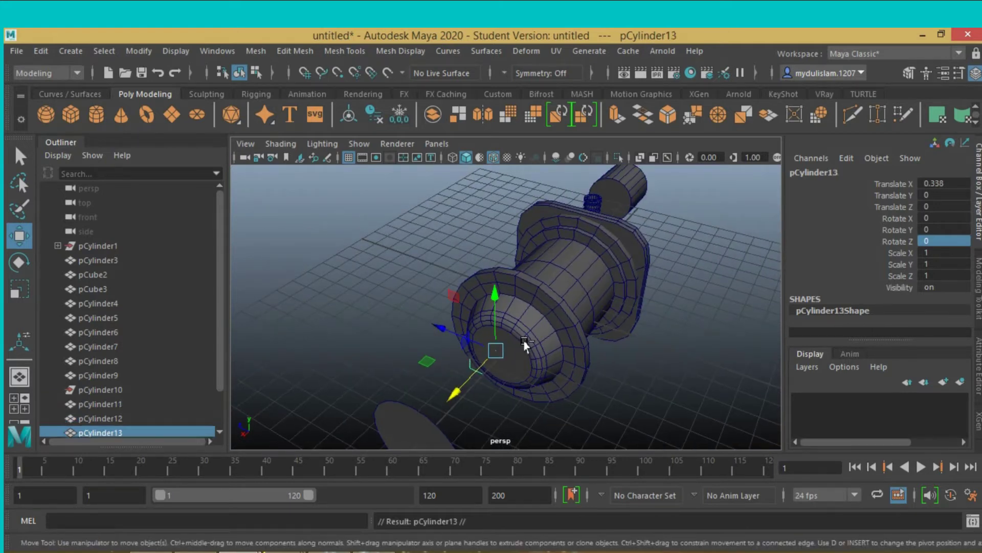
{"action": "left_click_drag", "start_coordinate": [441, 343], "coordinate": [543, 367]}
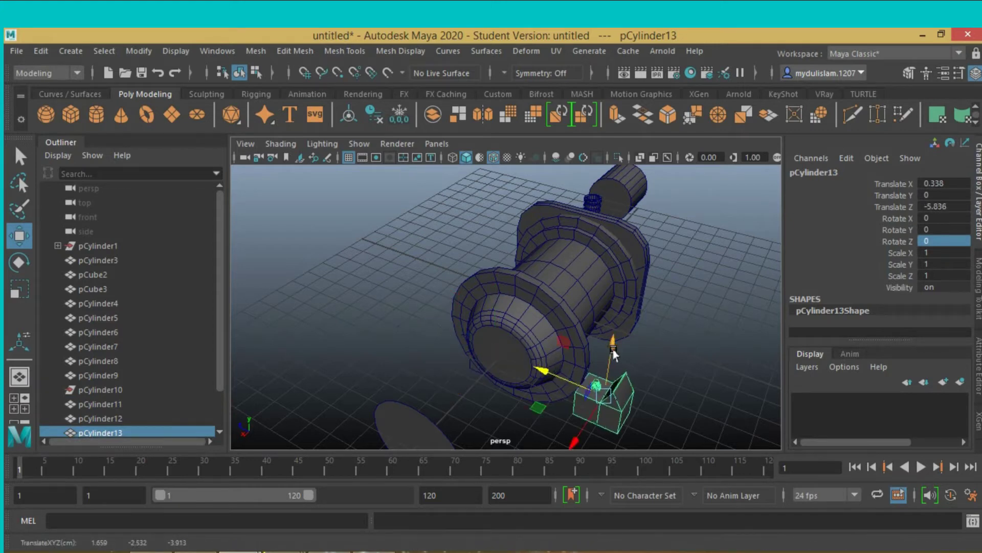
{"action": "mouse_move", "coordinate": [664, 338]}
{"action": "left_mouse_down", "text": "alt"}
{"action": "mouse_move", "coordinate": [577, 329]}
{"action": "mouse_move", "coordinate": [565, 307]}
{"action": "mouse_move", "coordinate": [586, 293]}
{"action": "mouse_move", "coordinate": [553, 286]}
{"action": "left_mouse_up", "text": "alt"}
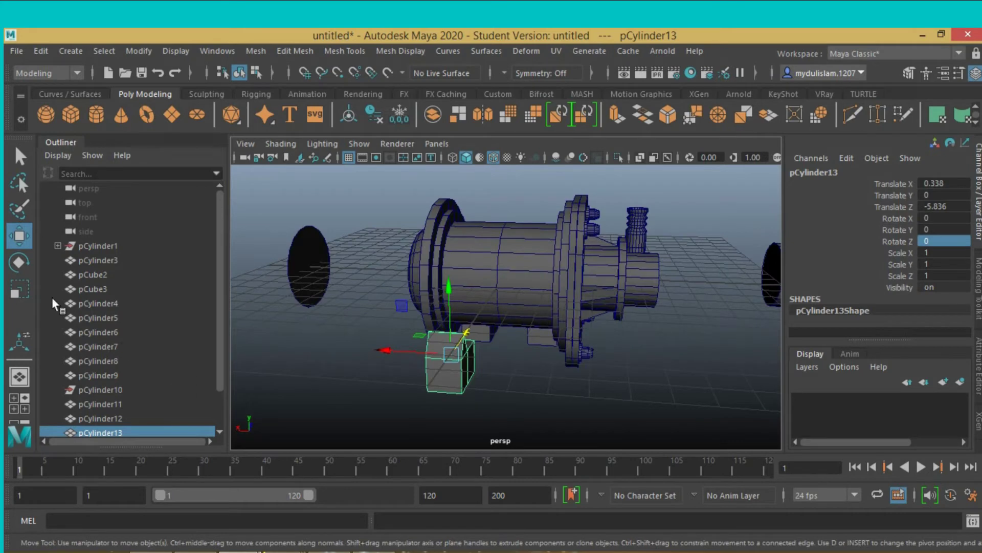
{"action": "left_click", "coordinate": [19, 263]}
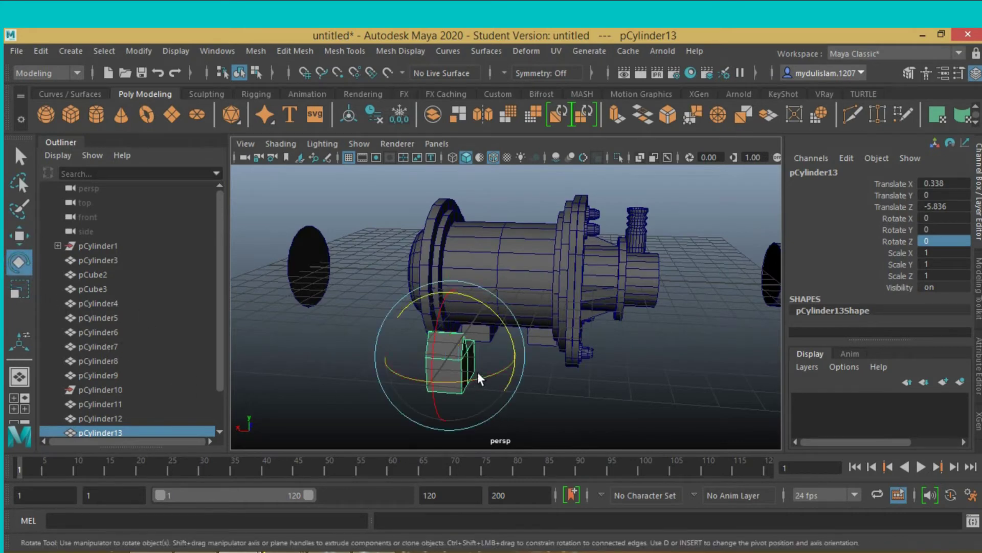
{"action": "mouse_move", "coordinate": [487, 372]}
{"action": "left_mouse_down"}
{"action": "mouse_move", "coordinate": [381, 375]}
{"action": "mouse_move", "coordinate": [494, 382]}
{"action": "mouse_move", "coordinate": [424, 382]}
{"action": "left_mouse_up"}
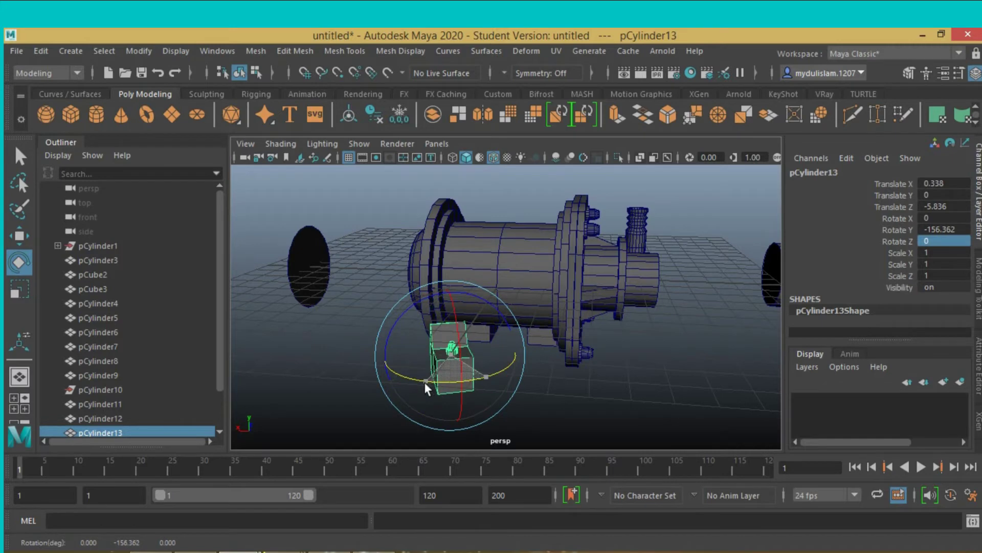
{"action": "left_click", "coordinate": [928, 230]}
{"action": "type", "text": "-180"}
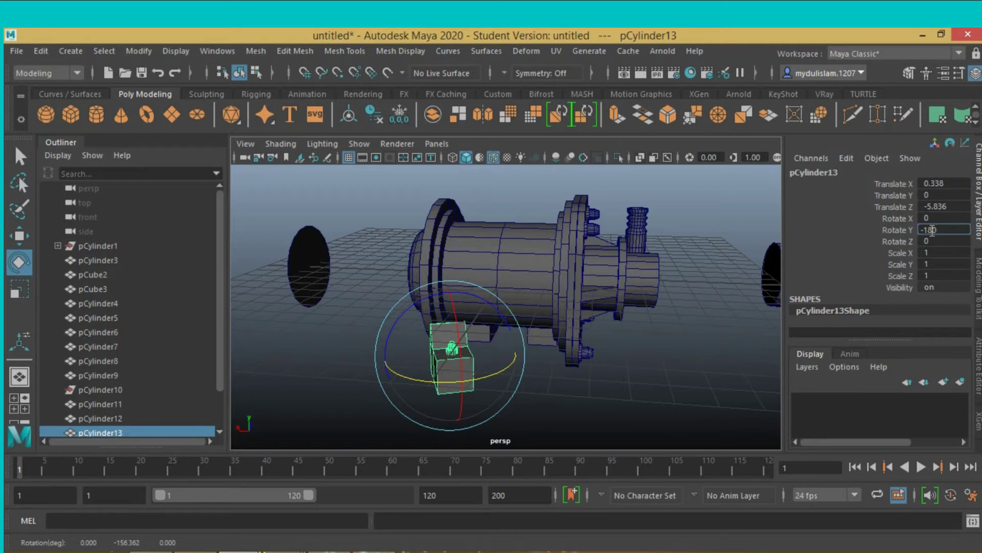
{"action": "key", "text": "Return"}
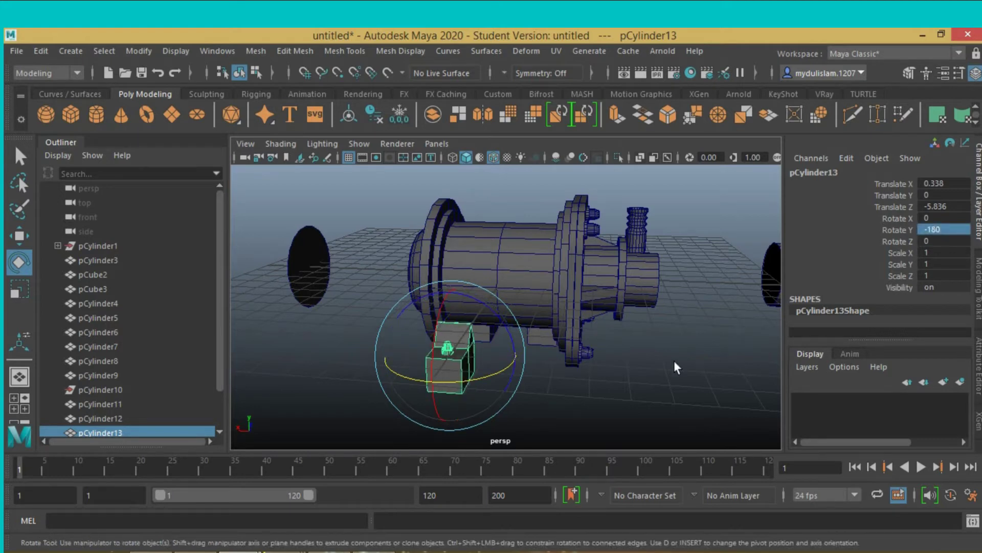
Slide the rotated support along Z until it sits under the motor at Translate Z -3.728
{"action": "left_click_drag", "start_coordinate": [631, 377], "coordinate": [622, 382], "text": "alt"}
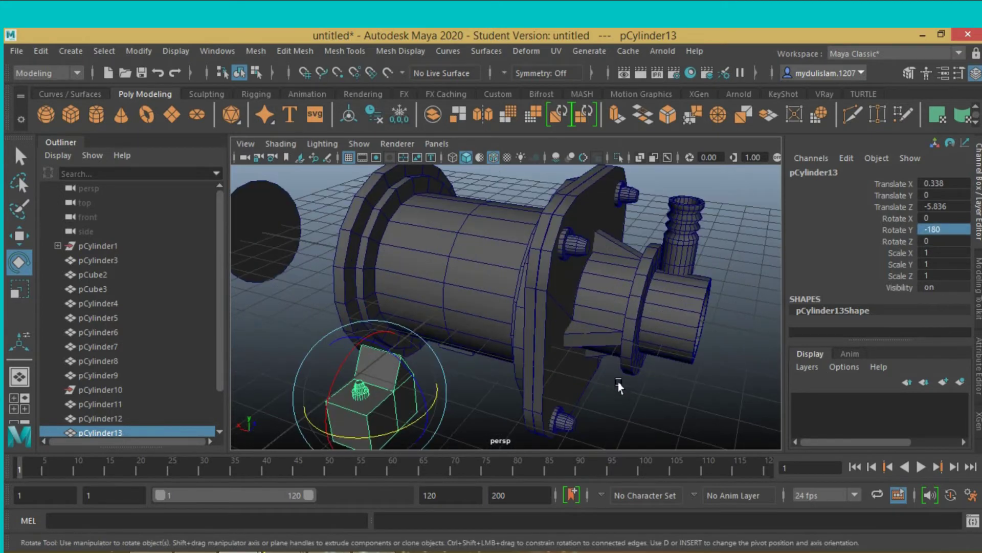
{"action": "scroll", "coordinate": [664, 356], "scroll_direction": "up", "scroll_amount": 3}
{"action": "left_click", "coordinate": [20, 236]}
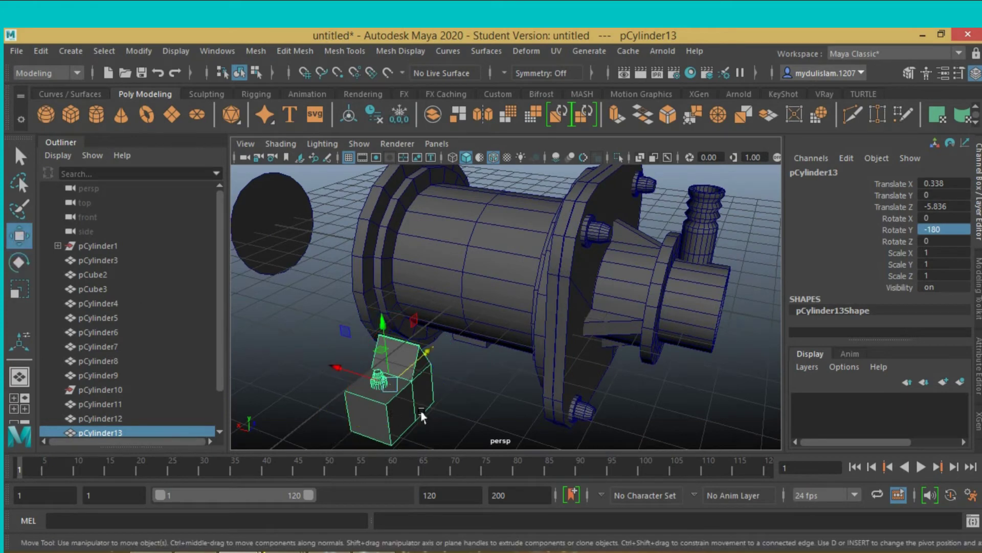
{"action": "left_click_drag", "start_coordinate": [427, 353], "coordinate": [454, 328]}
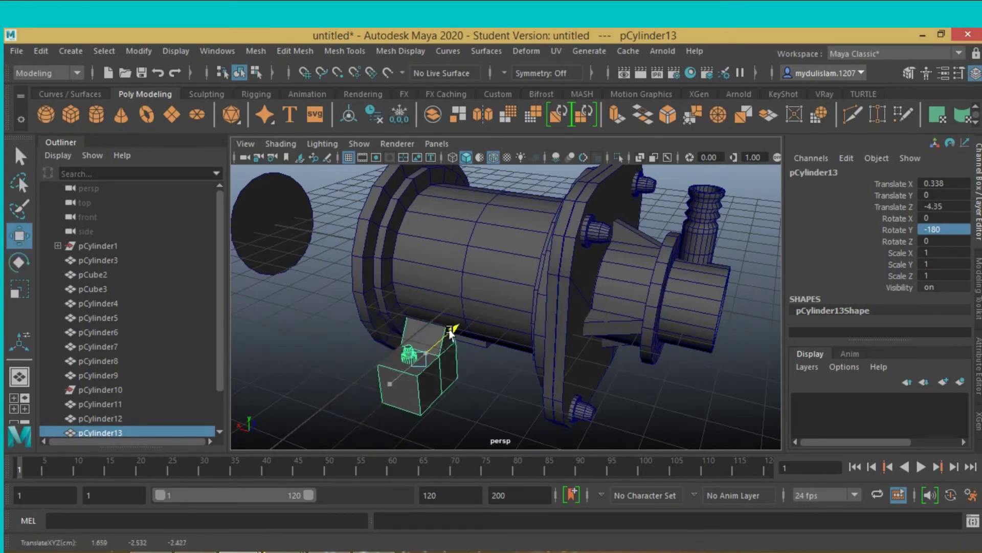
{"action": "left_click_drag", "start_coordinate": [455, 327], "coordinate": [463, 322]}
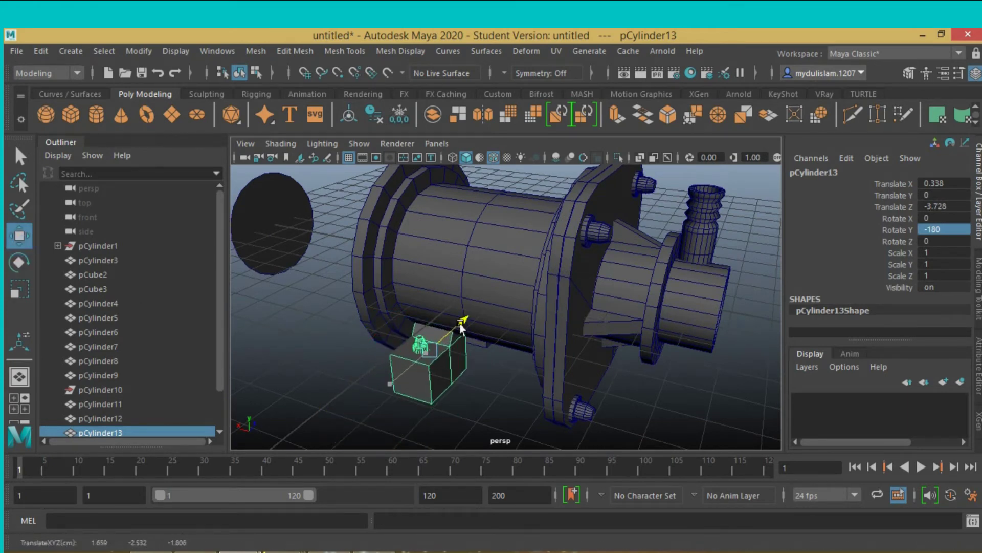
{"action": "mouse_move", "coordinate": [409, 369]}
{"action": "left_mouse_down", "text": "alt"}
{"action": "mouse_move", "coordinate": [443, 381]}
{"action": "mouse_move", "coordinate": [443, 361]}
{"action": "mouse_move", "coordinate": [467, 364]}
{"action": "mouse_move", "coordinate": [423, 370]}
{"action": "left_mouse_up", "text": "alt"}
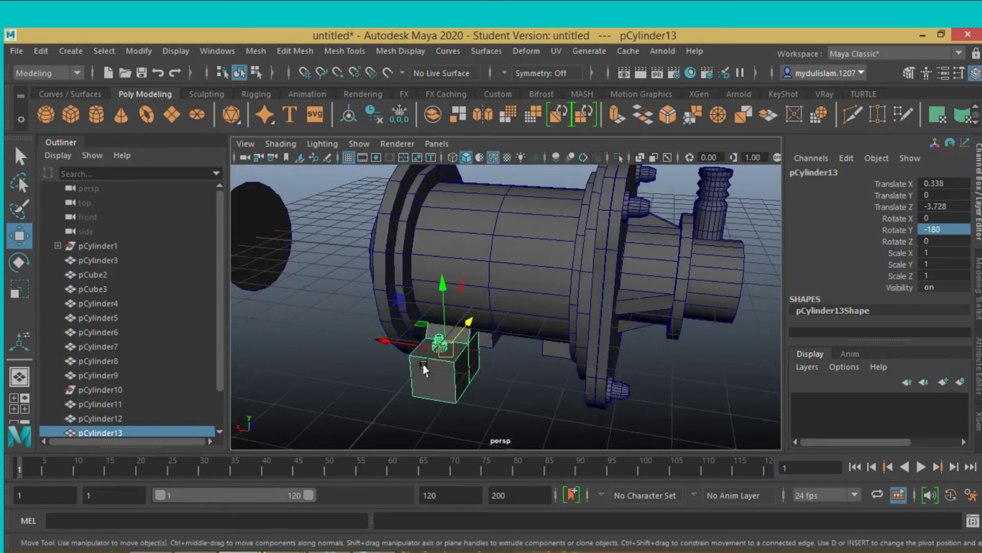
Duplicate the rotated support along X to the motor's far end, then select all assembly parts
{"action": "key", "text": "ctrl+d"}
{"action": "mouse_move", "coordinate": [386, 340]}
{"action": "left_mouse_down"}
{"action": "mouse_move", "coordinate": [478, 369]}
{"action": "mouse_move", "coordinate": [459, 393]}
{"action": "mouse_move", "coordinate": [508, 391]}
{"action": "mouse_move", "coordinate": [476, 393]}
{"action": "left_mouse_up"}
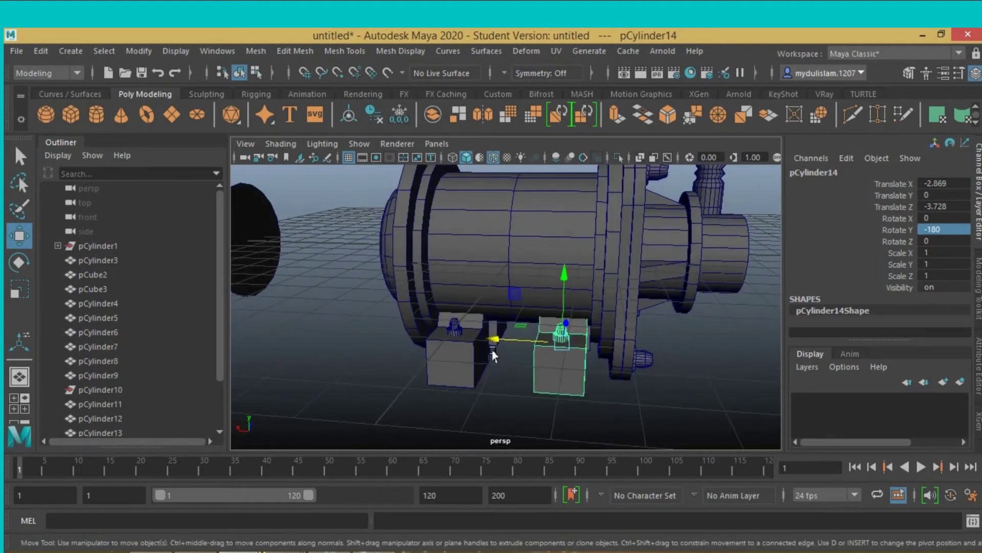
{"action": "left_click_drag", "start_coordinate": [496, 340], "coordinate": [502, 347]}
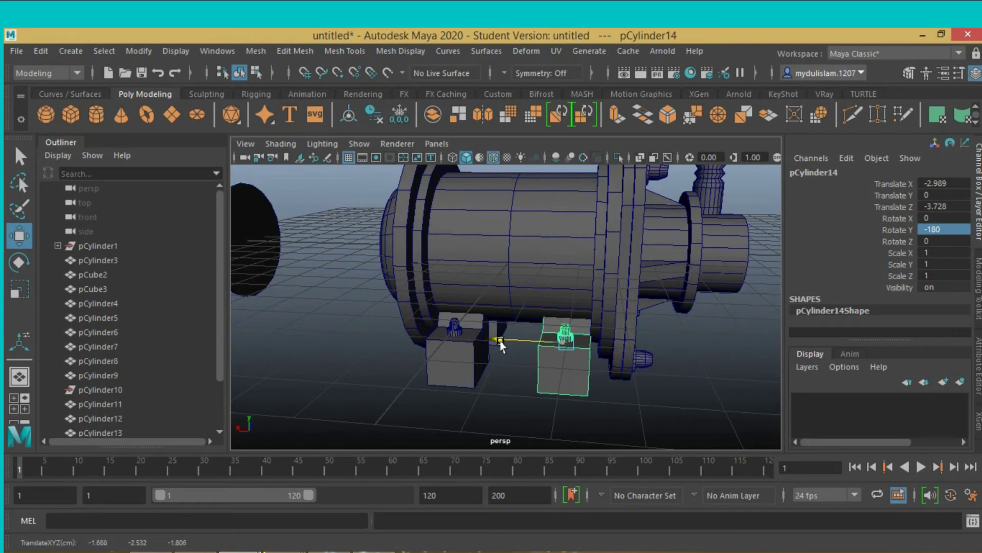
{"action": "scroll", "coordinate": [461, 366], "scroll_direction": "down", "scroll_amount": 5}
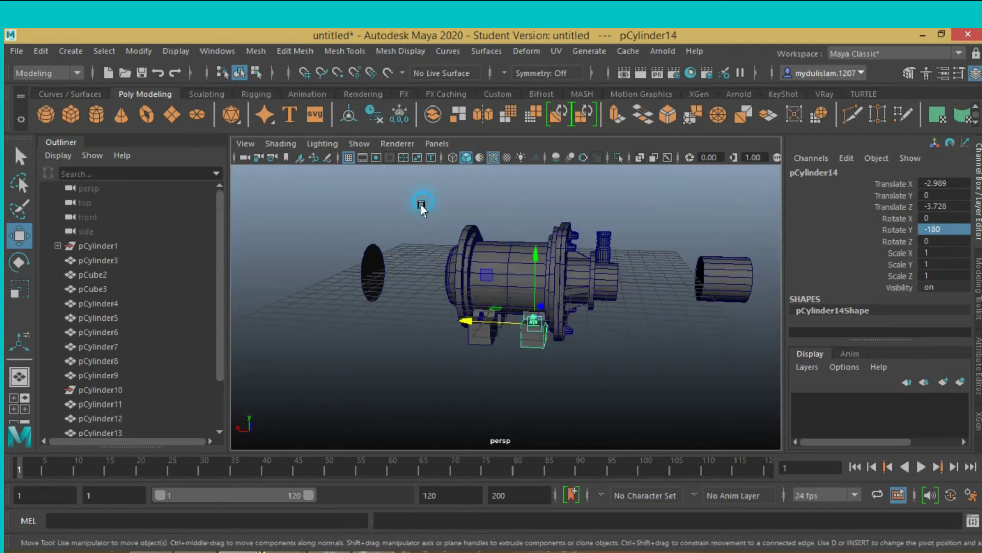
{"action": "mouse_move", "coordinate": [421, 205]}
{"action": "left_mouse_down"}
{"action": "mouse_move", "coordinate": [528, 370]}
{"action": "mouse_move", "coordinate": [639, 413]}
{"action": "mouse_move", "coordinate": [632, 428]}
{"action": "left_mouse_up"}
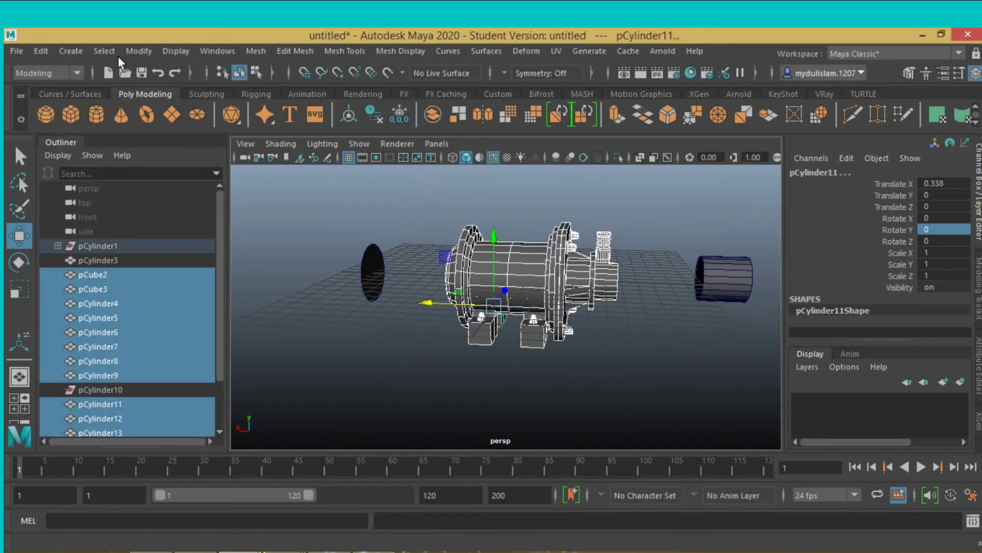
Freeze transformations on the selected support blocks and bolts, then select the outlet cylinder pCylinder4
{"action": "left_click", "coordinate": [127, 52]}
{"action": "left_click", "coordinate": [163, 115]}
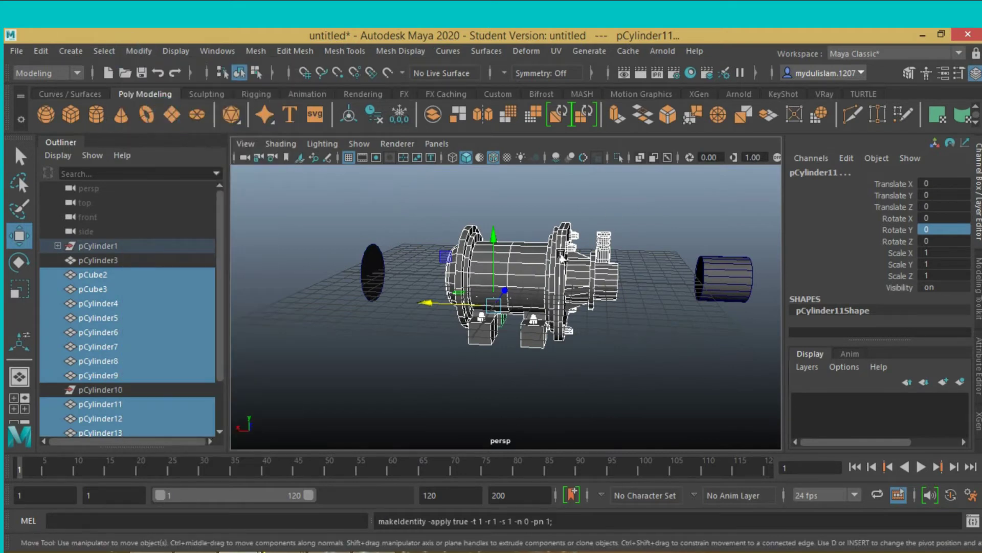
{"action": "mouse_move", "coordinate": [548, 291]}
{"action": "left_mouse_down", "text": "alt"}
{"action": "mouse_move", "coordinate": [563, 301]}
{"action": "mouse_move", "coordinate": [638, 293]}
{"action": "mouse_move", "coordinate": [649, 322]}
{"action": "mouse_move", "coordinate": [651, 305]}
{"action": "mouse_move", "coordinate": [644, 316]}
{"action": "mouse_move", "coordinate": [688, 312]}
{"action": "left_mouse_up", "text": "alt"}
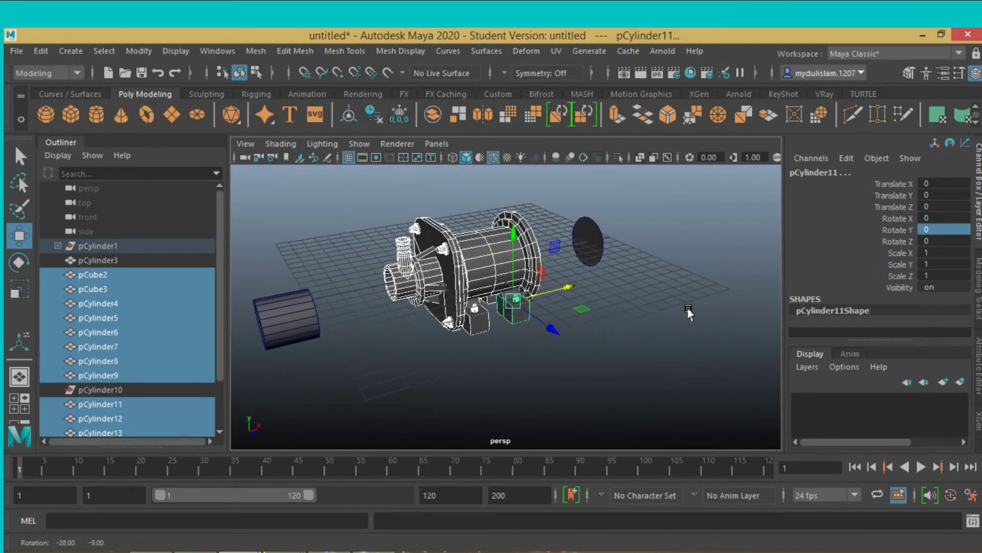
{"action": "left_click", "coordinate": [19, 156]}
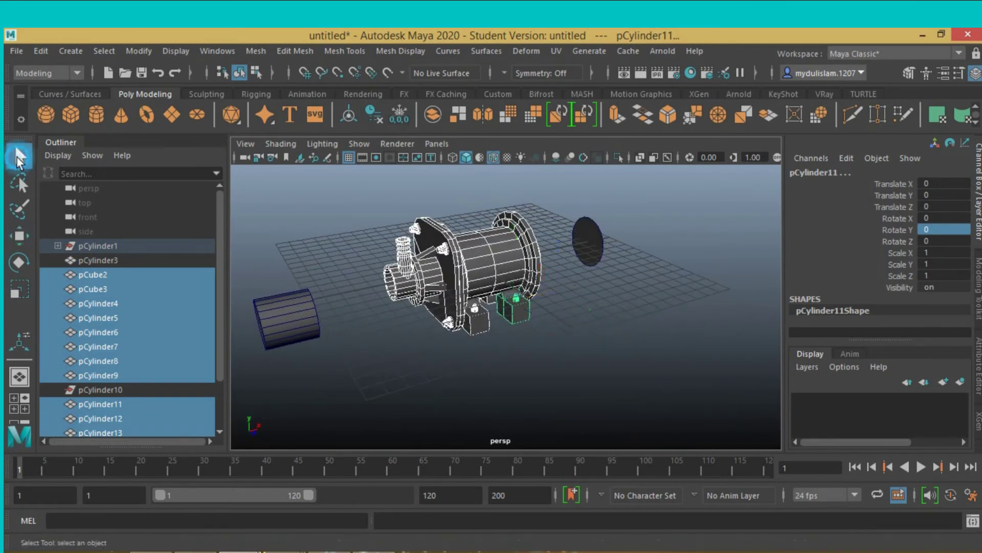
{"action": "left_click", "coordinate": [393, 301]}
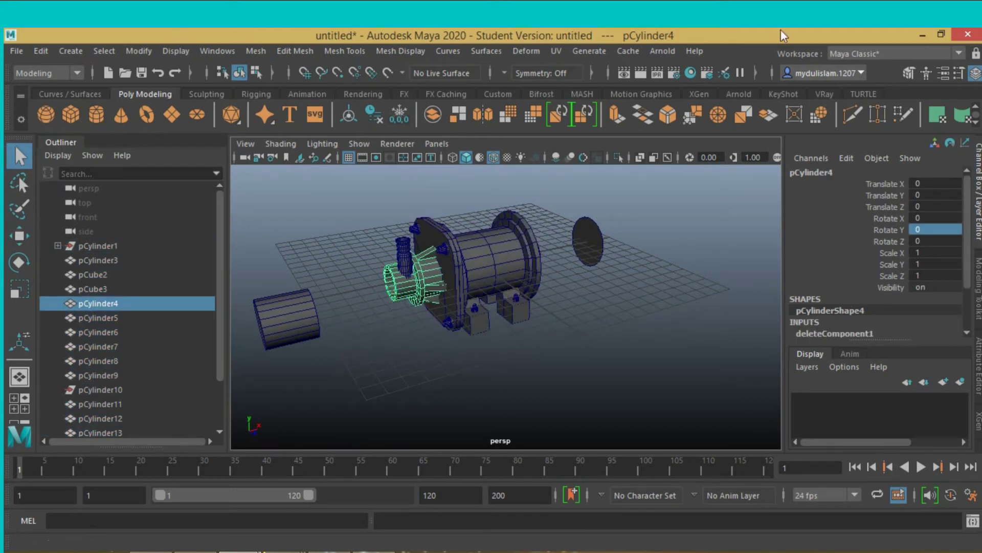
Extract 60 front faces of pCylinder4 into separate meshes polySurface3 and polySurface4
{"action": "left_click", "coordinate": [908, 74]}
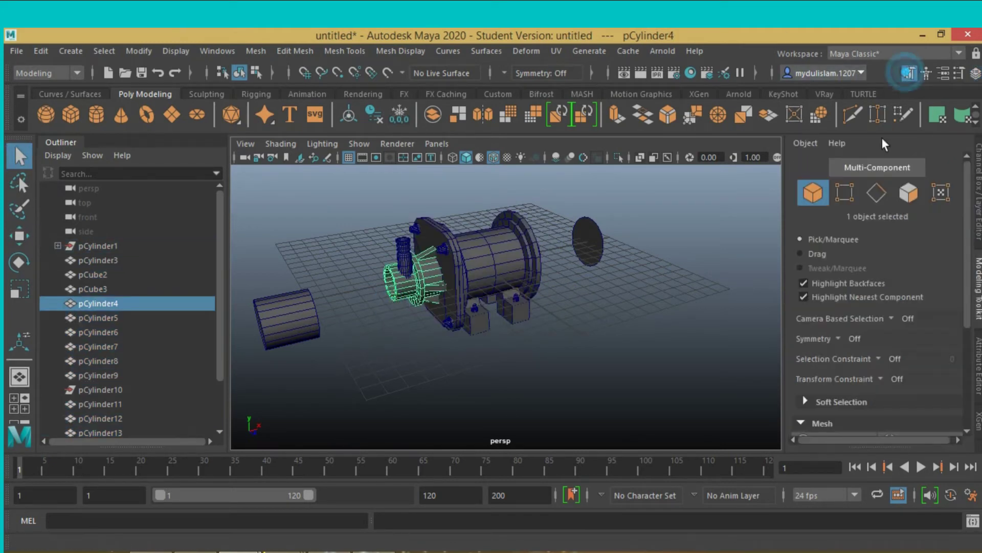
{"action": "left_click", "coordinate": [909, 192]}
{"action": "left_click_drag", "start_coordinate": [566, 346], "coordinate": [551, 334], "text": "alt"}
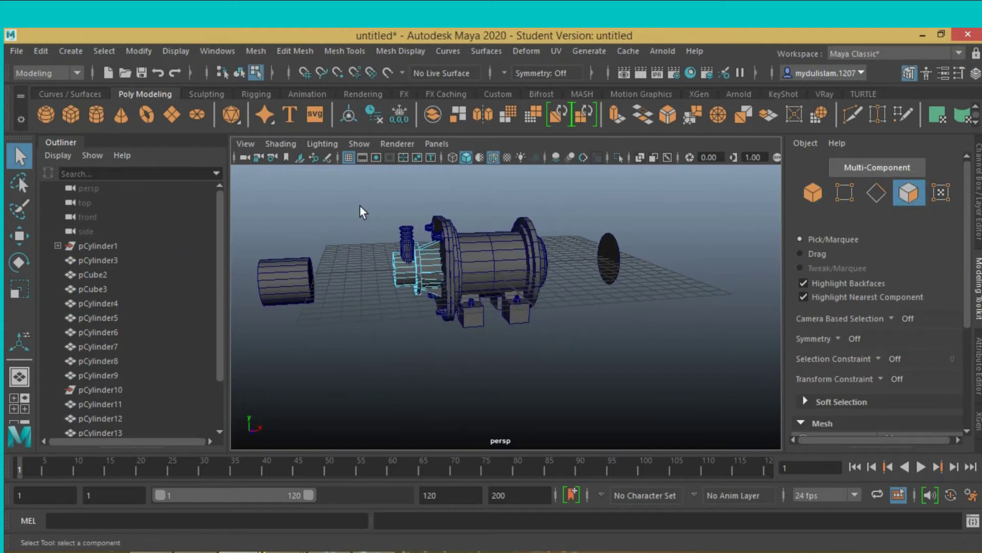
{"action": "mouse_move", "coordinate": [360, 208]}
{"action": "left_mouse_down"}
{"action": "mouse_move", "coordinate": [404, 309]}
{"action": "mouse_move", "coordinate": [504, 351]}
{"action": "mouse_move", "coordinate": [540, 344]}
{"action": "mouse_move", "coordinate": [428, 330]}
{"action": "left_mouse_up"}
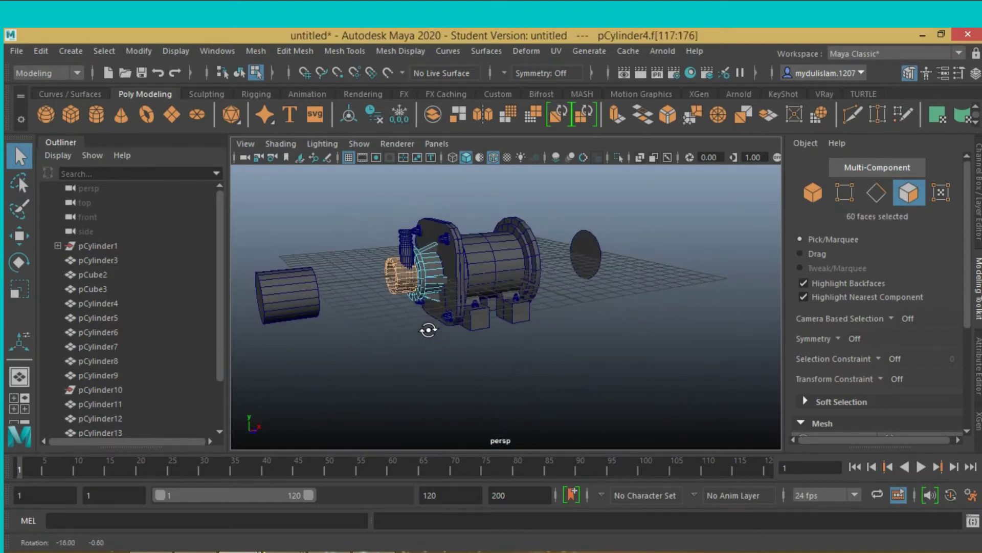
{"action": "left_click", "coordinate": [288, 56]}
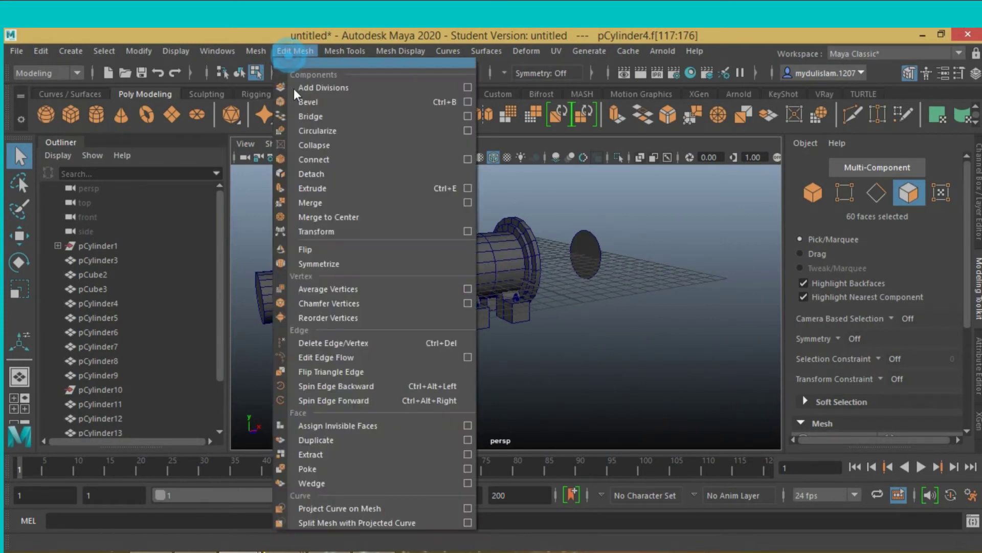
{"action": "left_click", "coordinate": [348, 440]}
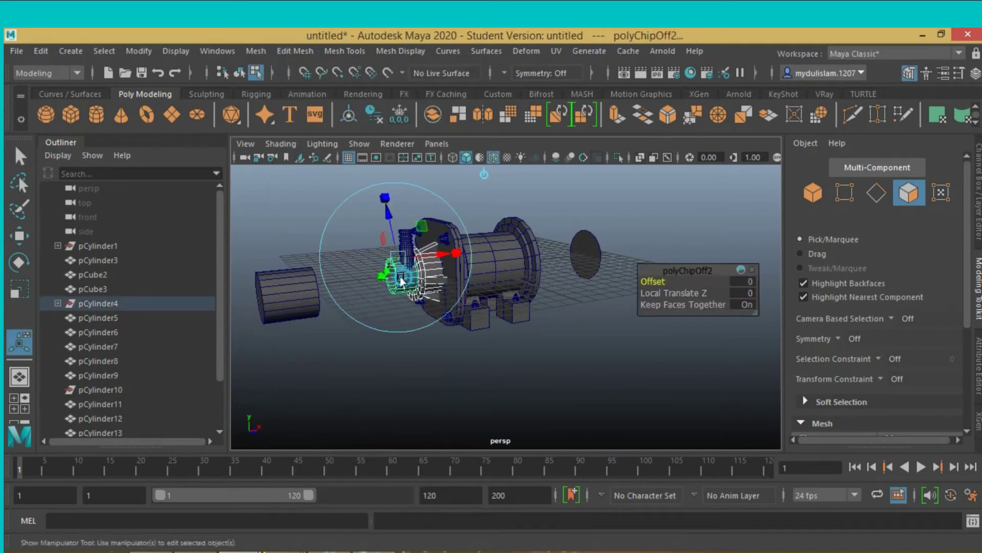
{"action": "left_click", "coordinate": [813, 192]}
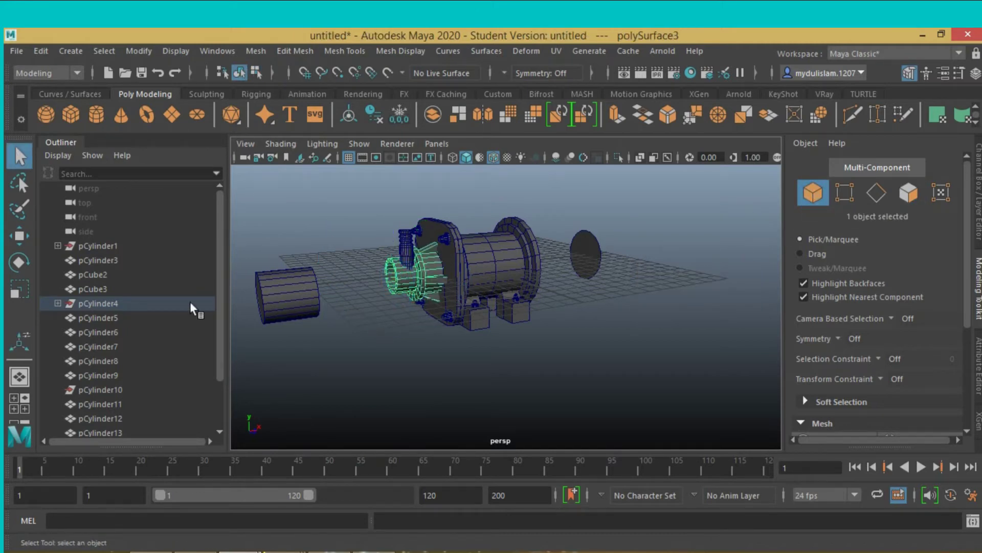
Select the small cylinder beside the motor shaft with the Move tool active
{"action": "left_click", "coordinate": [352, 307]}
{"action": "left_click", "coordinate": [402, 280]}
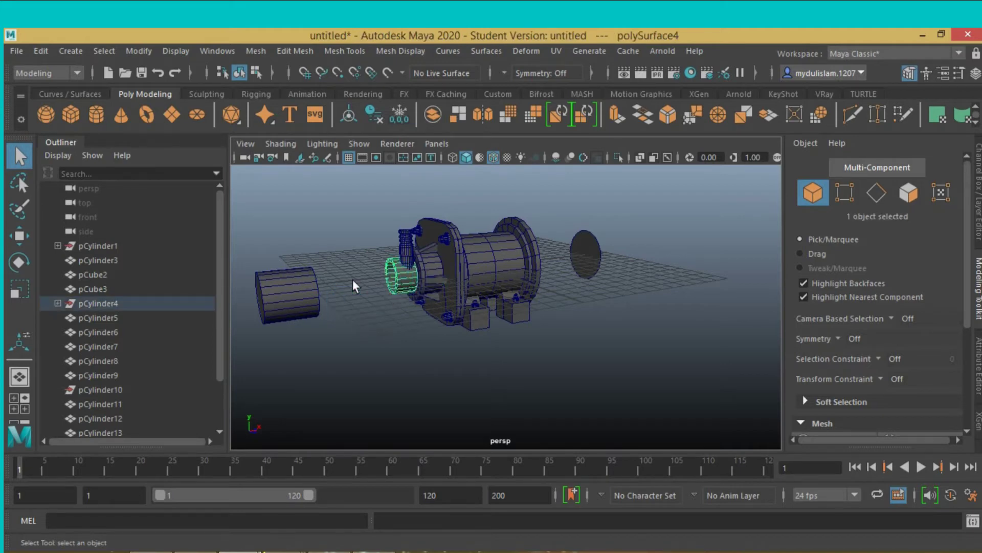
{"action": "key", "text": "w"}
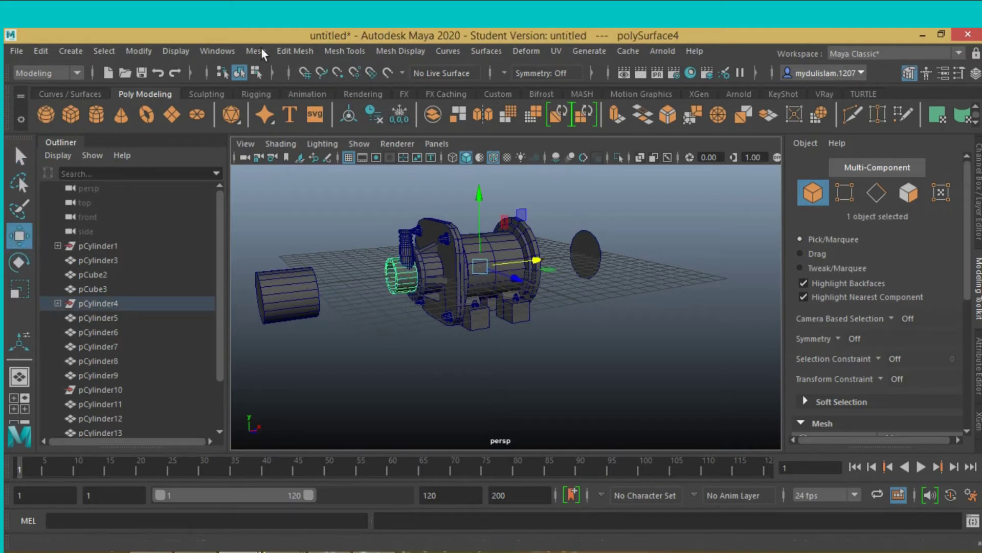
Centre the small cylinder's pivot and slide it left along X
{"action": "left_click", "coordinate": [142, 51]}
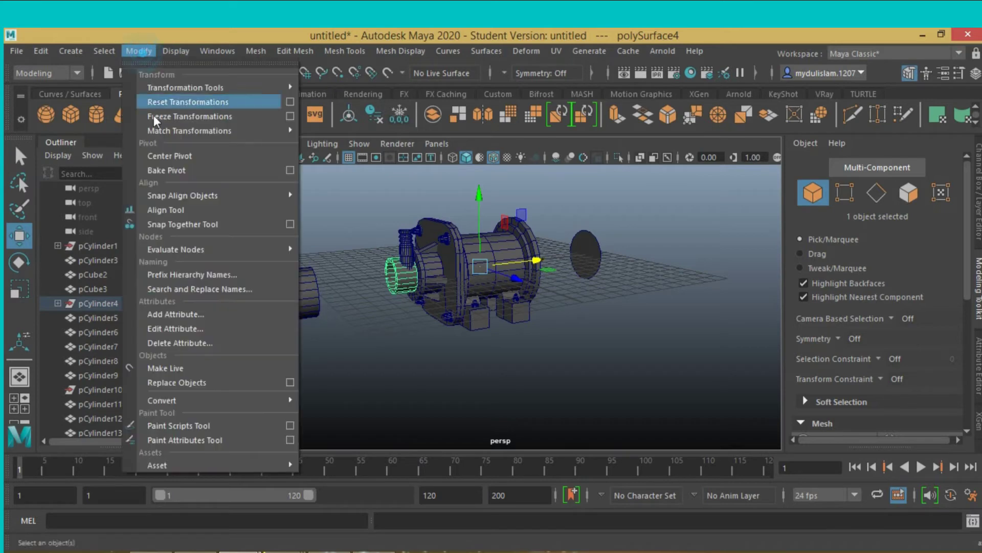
{"action": "left_click", "coordinate": [162, 152]}
{"action": "left_click_drag", "start_coordinate": [435, 270], "coordinate": [393, 278]}
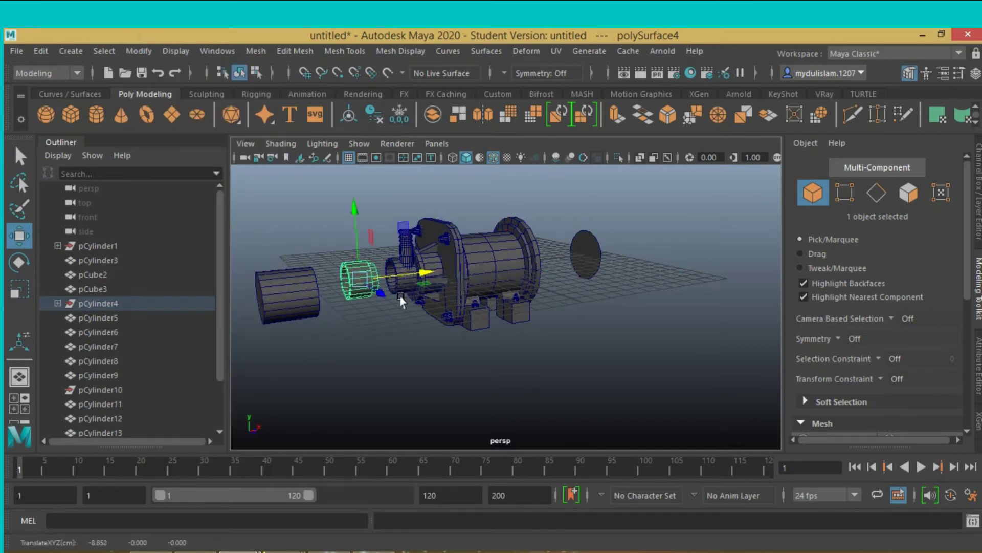
{"action": "scroll", "coordinate": [402, 302], "scroll_direction": "up", "scroll_amount": 1}
{"action": "scroll", "coordinate": [419, 300], "scroll_direction": "up", "scroll_amount": 1}
{"action": "scroll", "coordinate": [445, 298], "scroll_direction": "up", "scroll_amount": 2}
{"action": "scroll", "coordinate": [475, 296], "scroll_direction": "up", "scroll_amount": 2}
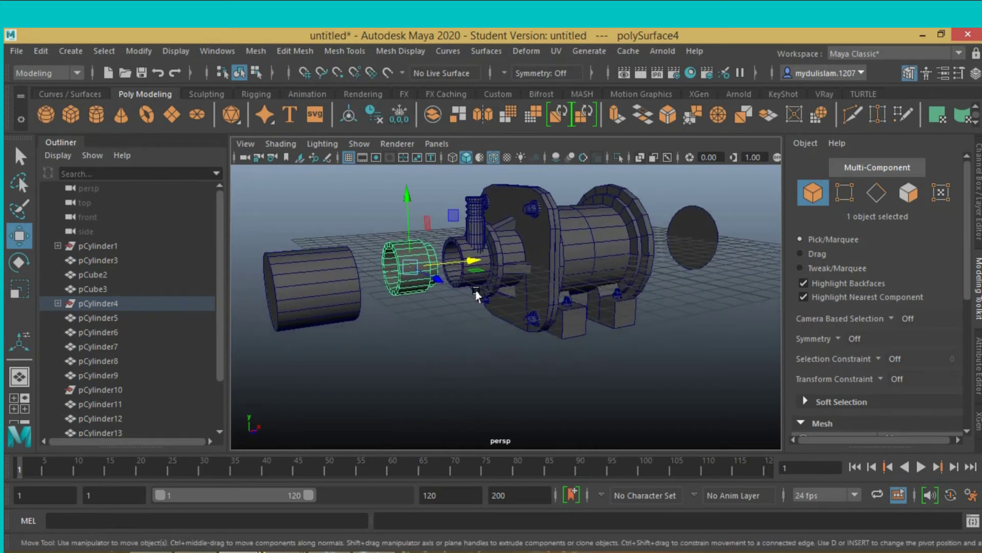
{"action": "mouse_move", "coordinate": [476, 295]}
{"action": "left_mouse_down", "text": "alt"}
{"action": "mouse_move", "coordinate": [433, 301]}
{"action": "mouse_move", "coordinate": [462, 286]}
{"action": "mouse_move", "coordinate": [542, 295]}
{"action": "mouse_move", "coordinate": [429, 306]}
{"action": "mouse_move", "coordinate": [415, 266]}
{"action": "mouse_move", "coordinate": [423, 301]}
{"action": "mouse_move", "coordinate": [454, 288]}
{"action": "left_mouse_up", "text": "alt"}
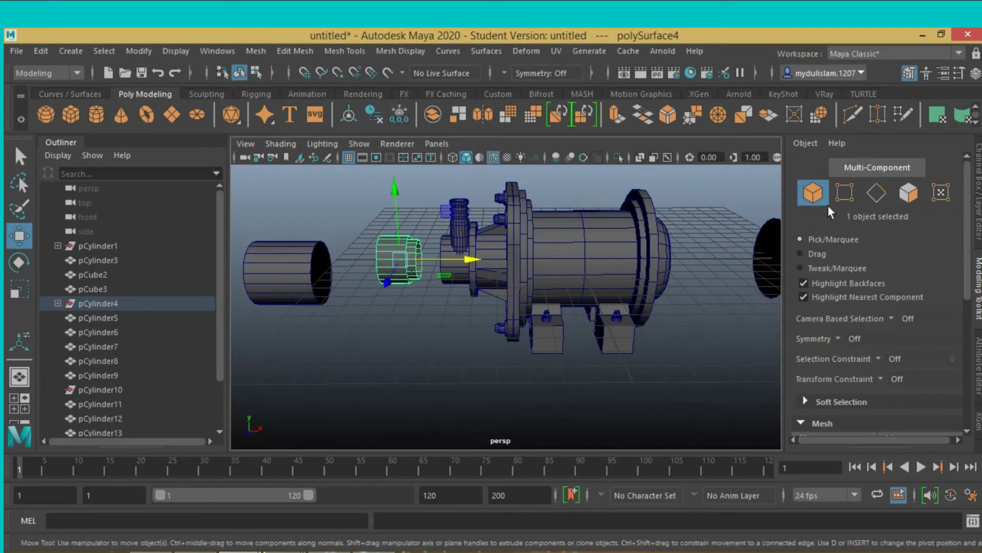
Delete the cylinder's 15 and then 5 end faces to make an open sleeve, then select it
{"action": "left_click", "coordinate": [900, 195]}
{"action": "mouse_move", "coordinate": [412, 333]}
{"action": "left_mouse_down", "text": "alt"}
{"action": "mouse_move", "coordinate": [427, 338]}
{"action": "mouse_move", "coordinate": [404, 227]}
{"action": "mouse_move", "coordinate": [415, 225]}
{"action": "left_mouse_up", "text": "alt"}
{"action": "left_click", "coordinate": [429, 336]}
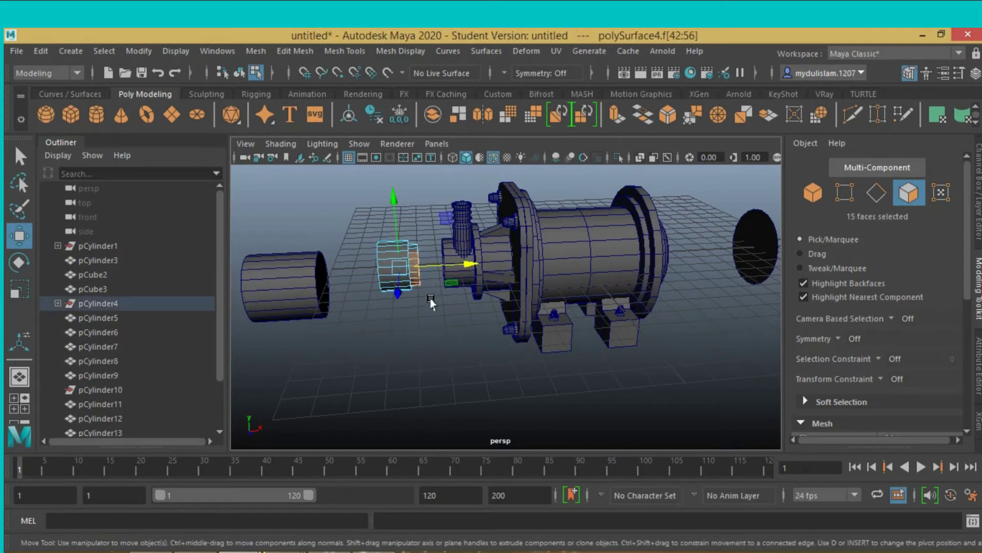
{"action": "key", "text": "Delete"}
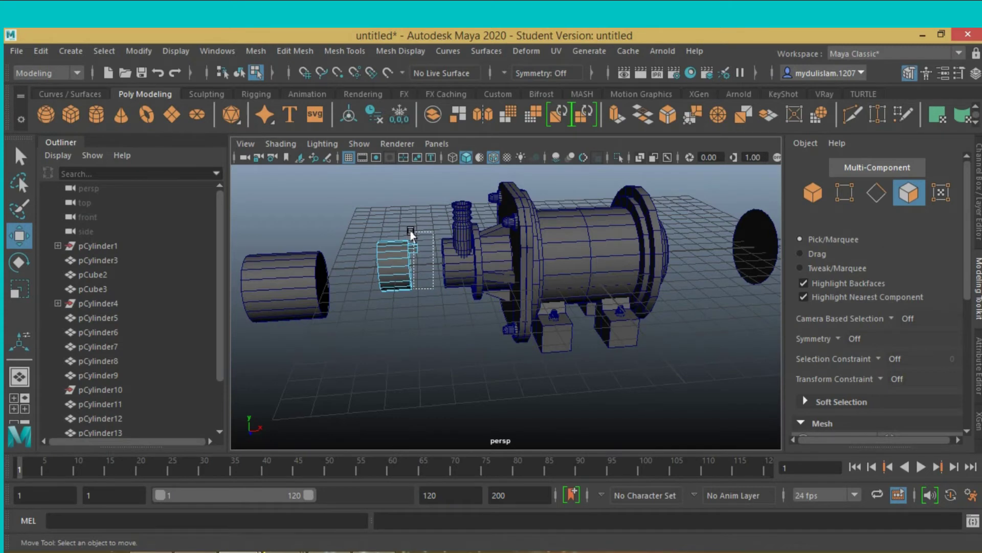
{"action": "left_click_drag", "start_coordinate": [411, 233], "coordinate": [411, 233]}
{"action": "key", "text": "Delete"}
{"action": "left_click", "coordinate": [20, 156]}
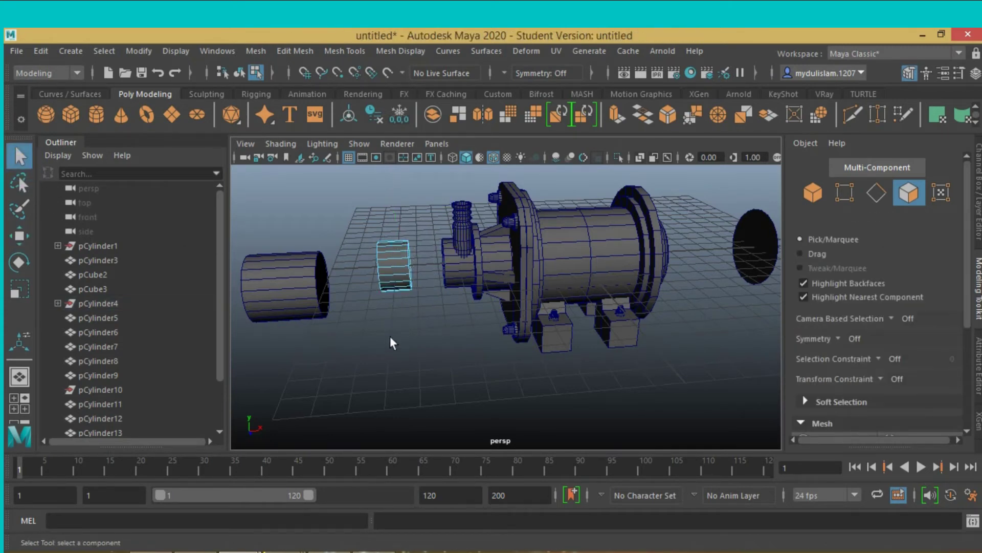
{"action": "mouse_move", "coordinate": [390, 337]}
{"action": "left_mouse_down", "text": "alt"}
{"action": "mouse_move", "coordinate": [449, 336]}
{"action": "mouse_move", "coordinate": [408, 336]}
{"action": "left_mouse_up", "text": "alt"}
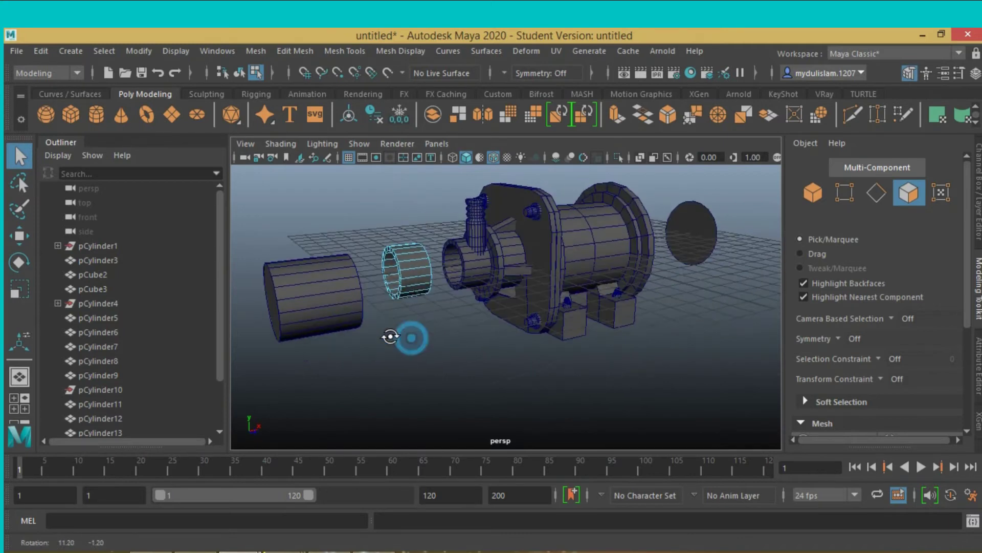
{"action": "left_click", "coordinate": [801, 191]}
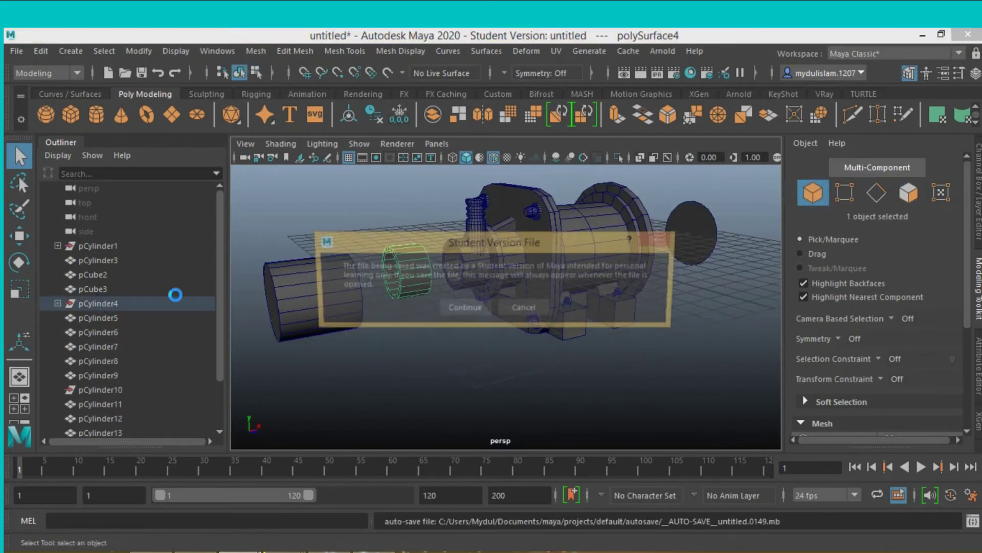
Dismiss the student version notice and hide the large left cylinder pCylinder3
{"action": "left_click", "coordinate": [463, 310]}
{"action": "left_click", "coordinate": [329, 309]}
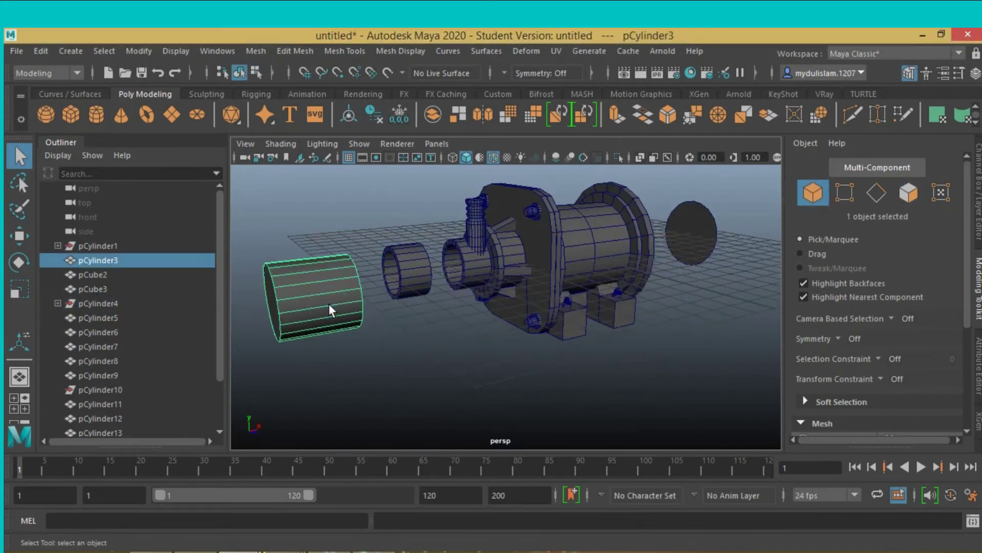
{"action": "key", "text": "ctrl+h"}
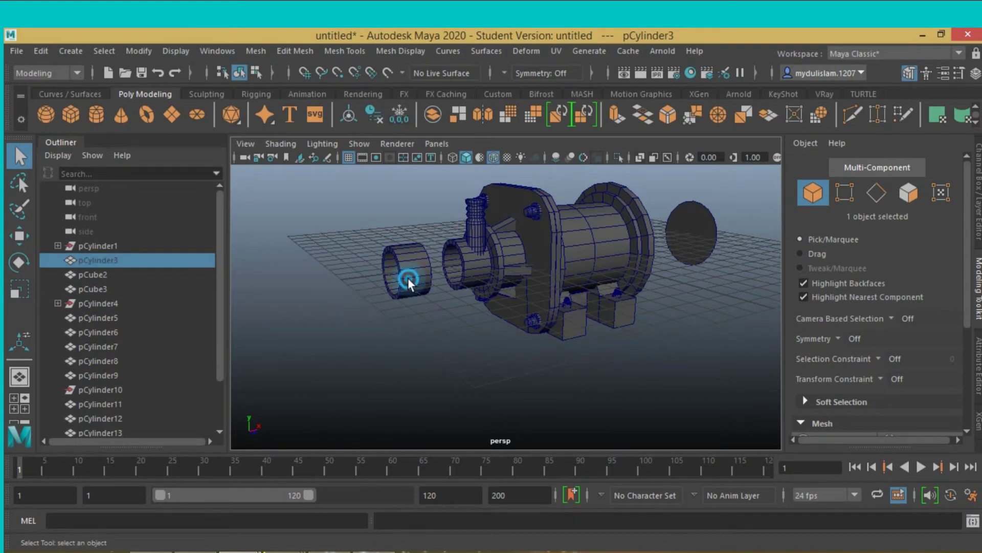
Reselect the open sleeve polySurface4 and move it down along Y
{"action": "left_click", "coordinate": [407, 278]}
{"action": "mouse_move", "coordinate": [386, 315]}
{"action": "left_mouse_down", "text": "alt"}
{"action": "mouse_move", "coordinate": [454, 324]}
{"action": "mouse_move", "coordinate": [385, 320]}
{"action": "left_mouse_up", "text": "alt"}
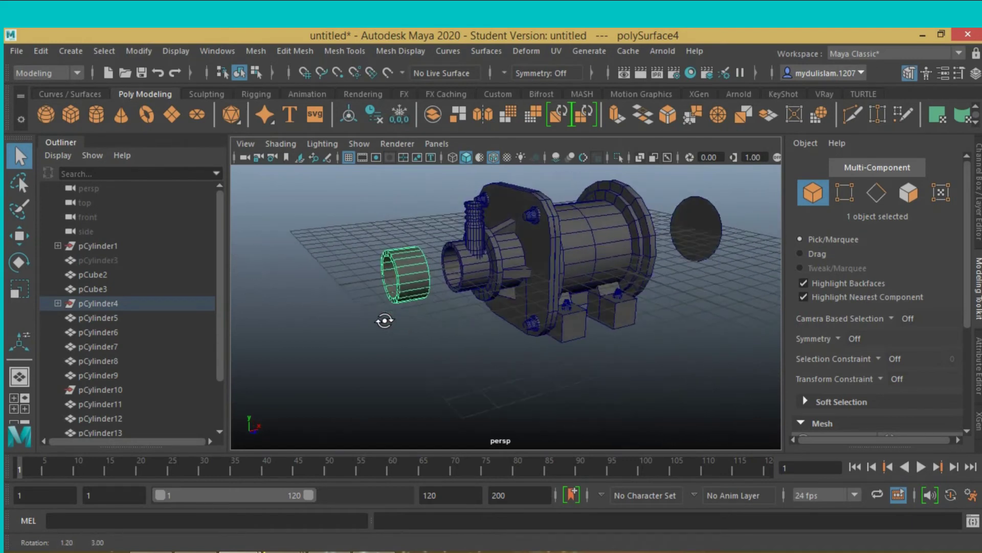
{"action": "left_click", "coordinate": [26, 241]}
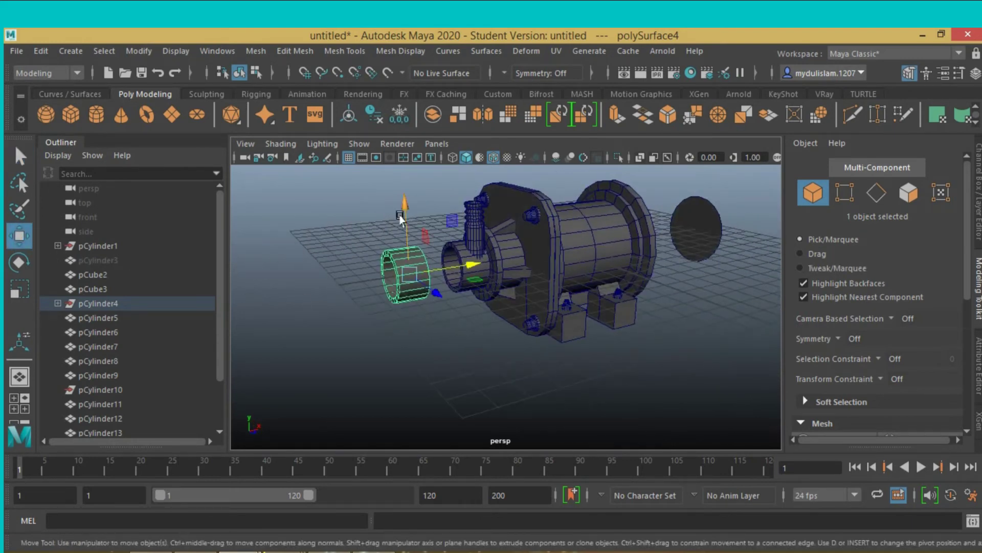
{"action": "left_click_drag", "start_coordinate": [400, 218], "coordinate": [412, 262]}
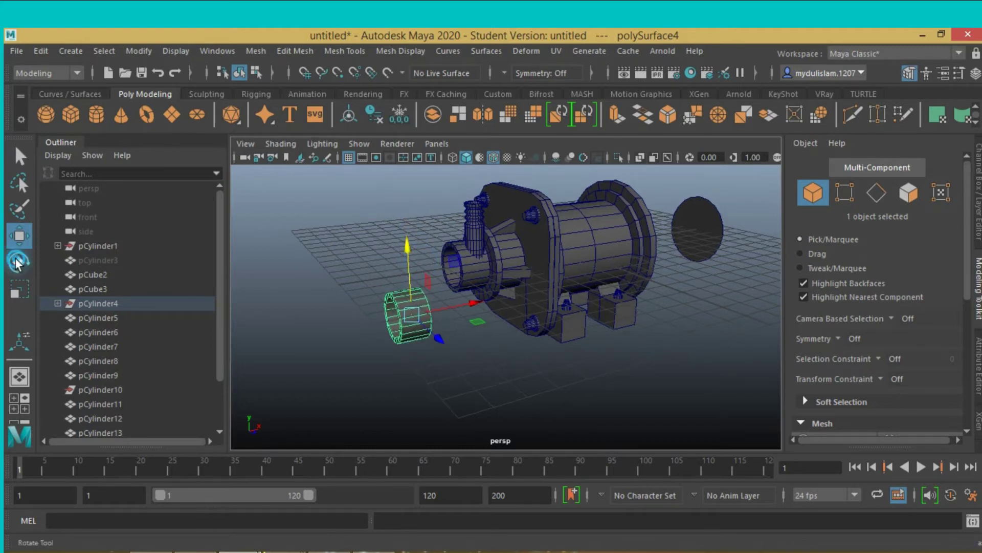
Rotate the sleeve polySurface4 to exactly -90 degrees about Z
{"action": "left_click", "coordinate": [18, 262]}
{"action": "mouse_move", "coordinate": [362, 281]}
{"action": "left_mouse_down"}
{"action": "mouse_move", "coordinate": [417, 263]}
{"action": "mouse_move", "coordinate": [461, 290]}
{"action": "left_mouse_up"}
{"action": "left_click", "coordinate": [978, 205]}
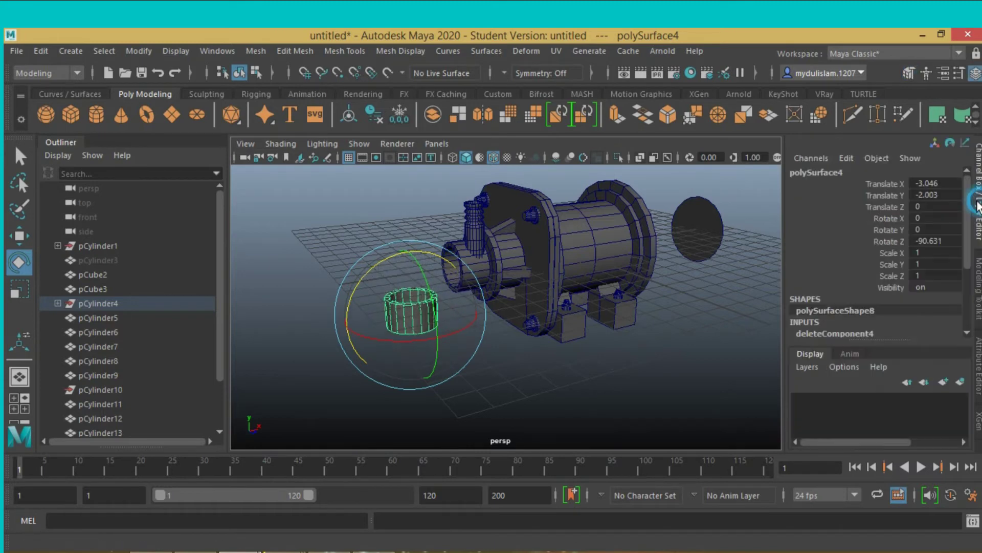
{"action": "double_click", "coordinate": [936, 241]}
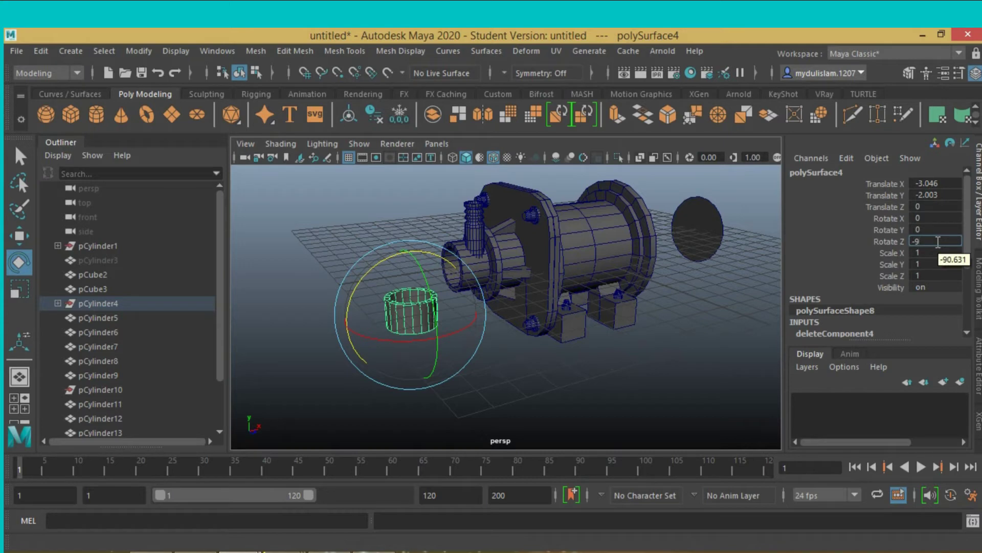
{"action": "type", "text": "0"}
{"action": "key", "text": "Return"}
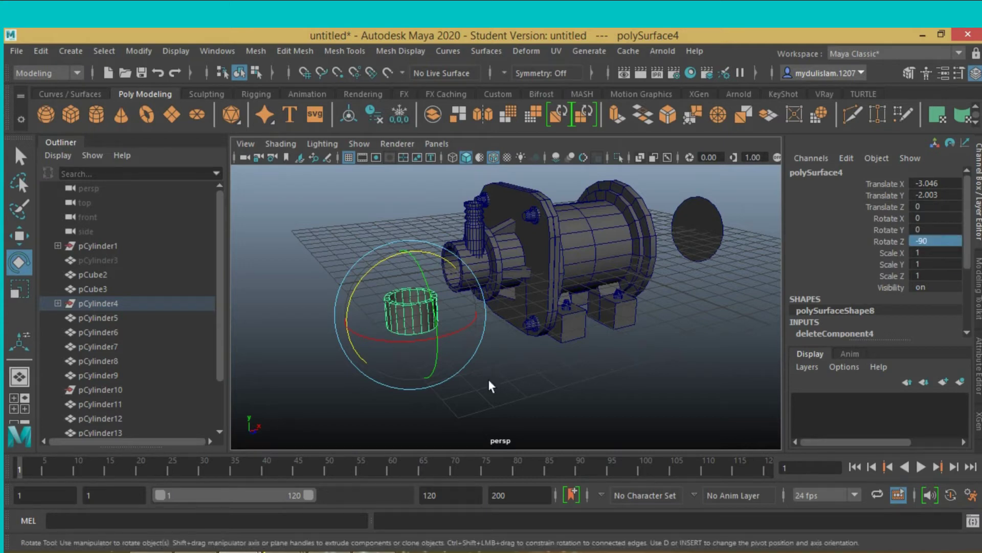
{"action": "mouse_move", "coordinate": [488, 384]}
{"action": "left_mouse_down", "text": "alt"}
{"action": "mouse_move", "coordinate": [561, 377]}
{"action": "mouse_move", "coordinate": [471, 385]}
{"action": "left_mouse_up", "text": "alt"}
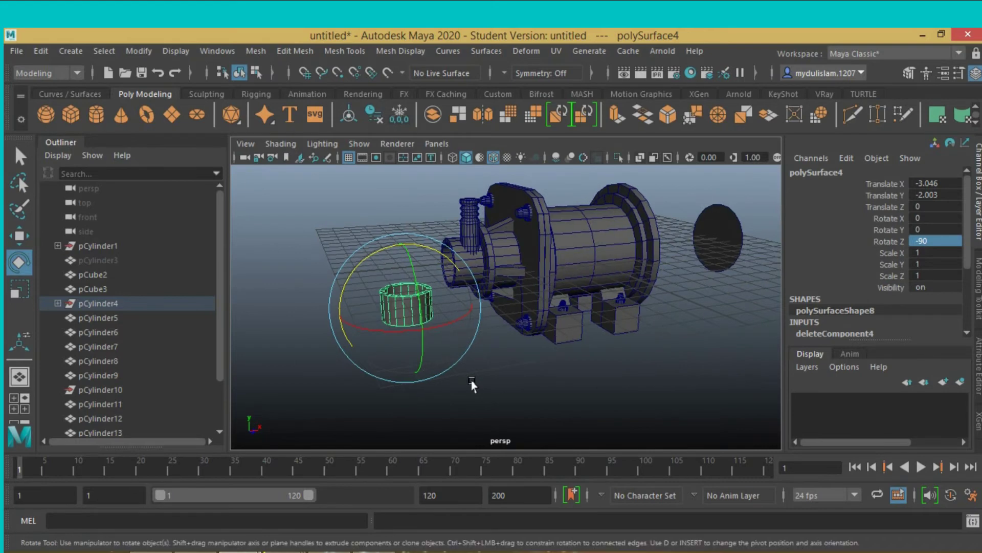
Check the sleeve in top and four-view layouts, then return to single perspective
{"action": "key", "text": "space"}
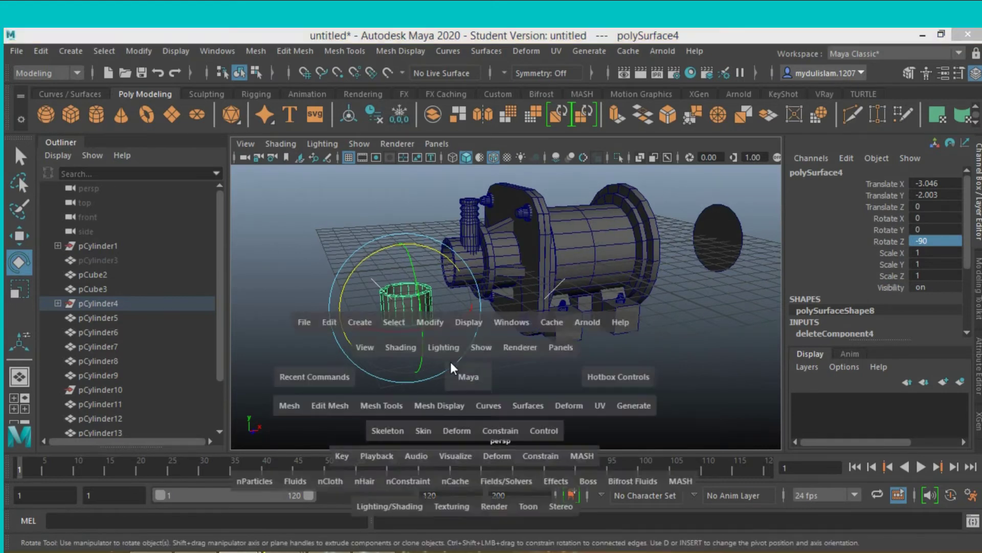
{"action": "key", "text": "space"}
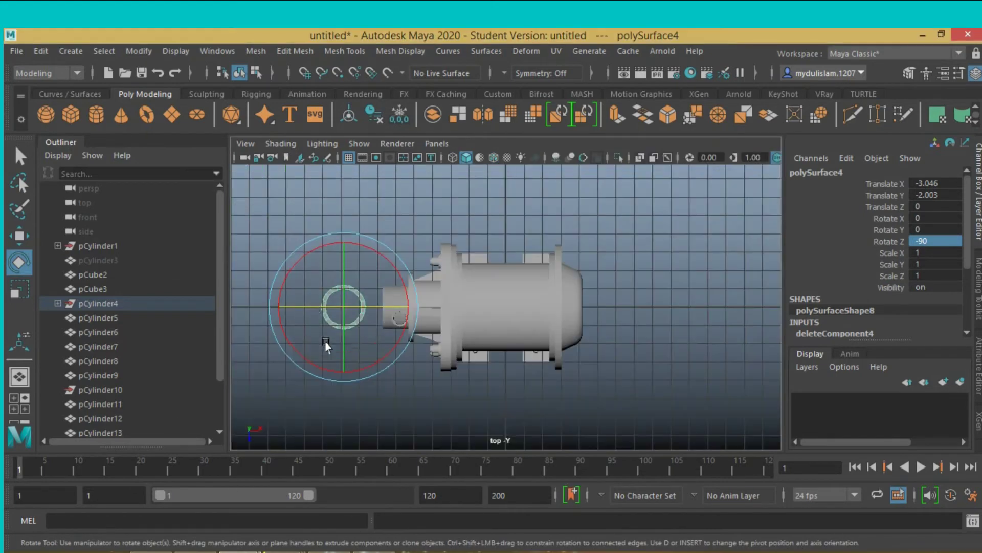
{"action": "key", "text": "space"}
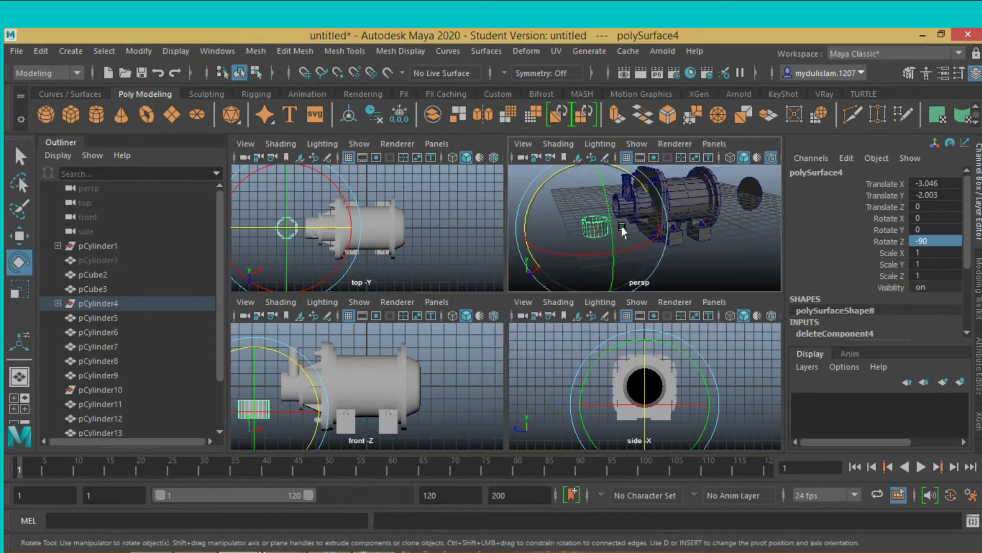
{"action": "key", "text": "space"}
Move the open sleeve further down along Y
{"action": "left_click", "coordinate": [910, 74]}
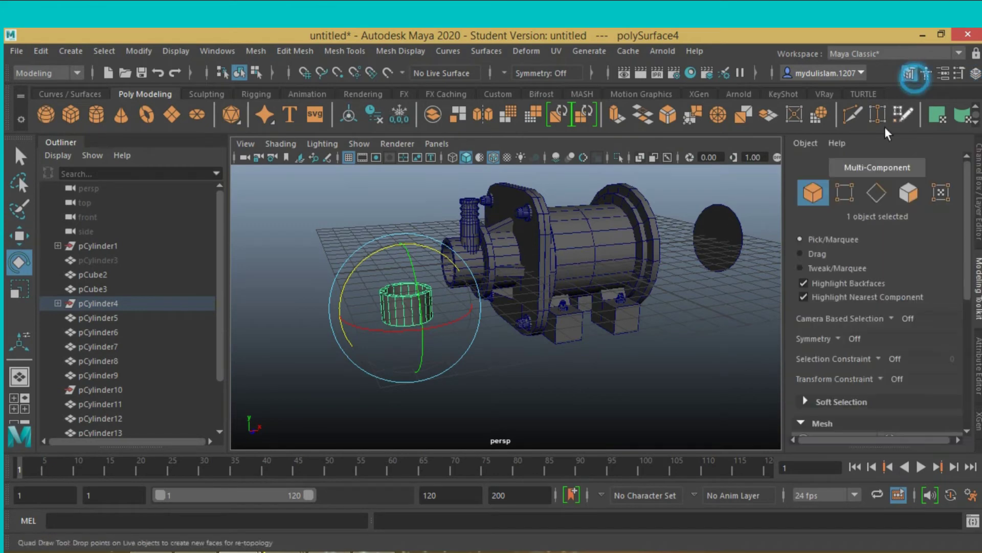
{"action": "key", "text": "w"}
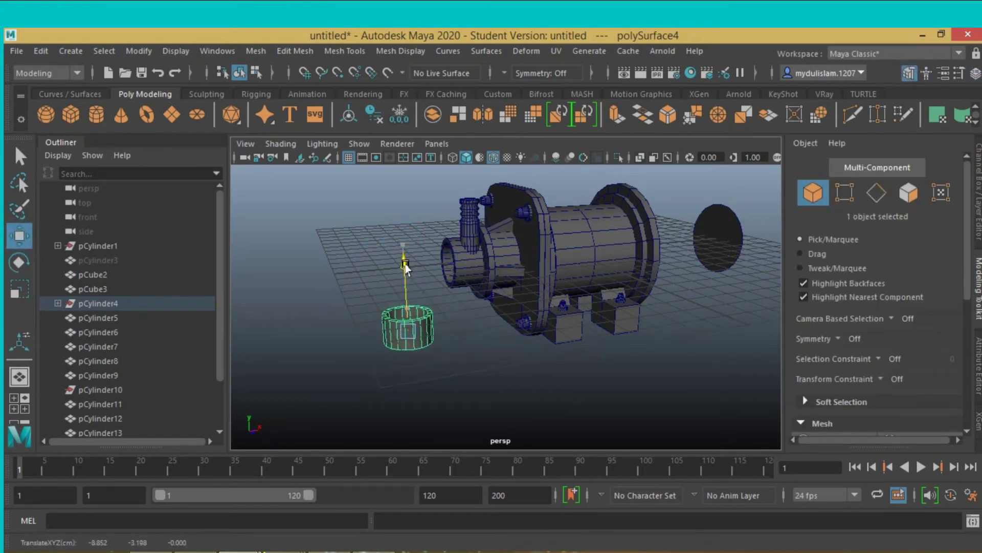
{"action": "left_click_drag", "start_coordinate": [401, 240], "coordinate": [413, 270]}
{"action": "mouse_move", "coordinate": [475, 306]}
{"action": "left_mouse_down", "text": "alt"}
{"action": "mouse_move", "coordinate": [686, 303]}
{"action": "mouse_move", "coordinate": [619, 271]}
{"action": "left_mouse_up", "text": "alt"}
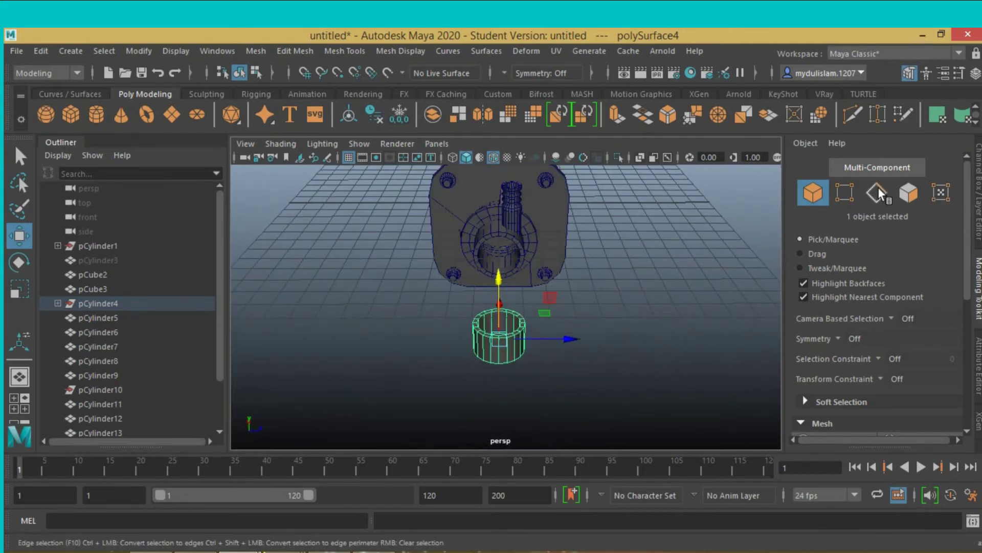
Switch to face mode and test-select the sleeve rim's top face loop
{"action": "left_click", "coordinate": [908, 193]}
{"action": "left_click", "coordinate": [339, 258]}
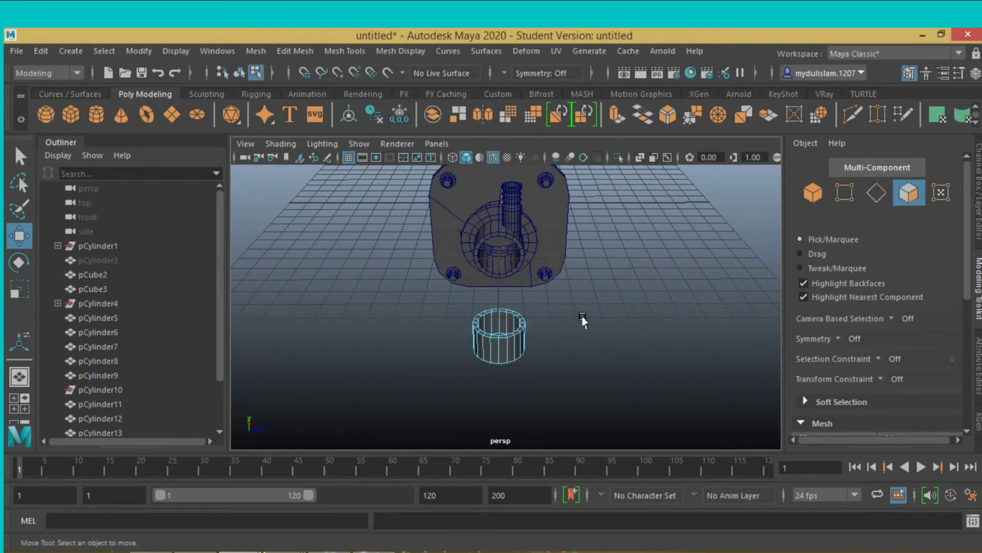
{"action": "mouse_move", "coordinate": [582, 320]}
{"action": "left_mouse_down", "text": "alt"}
{"action": "mouse_move", "coordinate": [589, 289]}
{"action": "mouse_move", "coordinate": [588, 303]}
{"action": "left_mouse_up", "text": "alt"}
{"action": "scroll", "coordinate": [577, 320], "scroll_direction": "up", "scroll_amount": 2}
{"action": "left_click", "coordinate": [22, 154]}
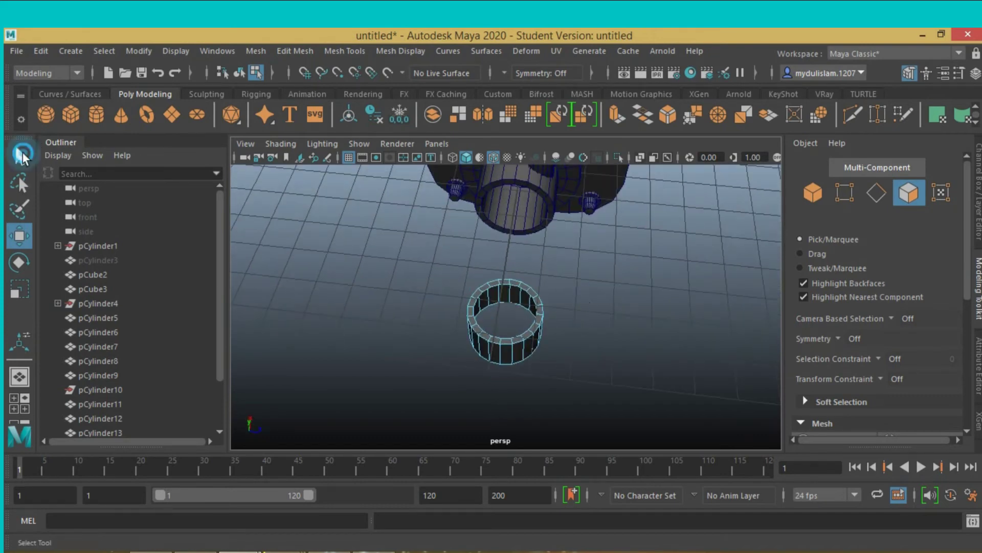
{"action": "left_click", "coordinate": [528, 336]}
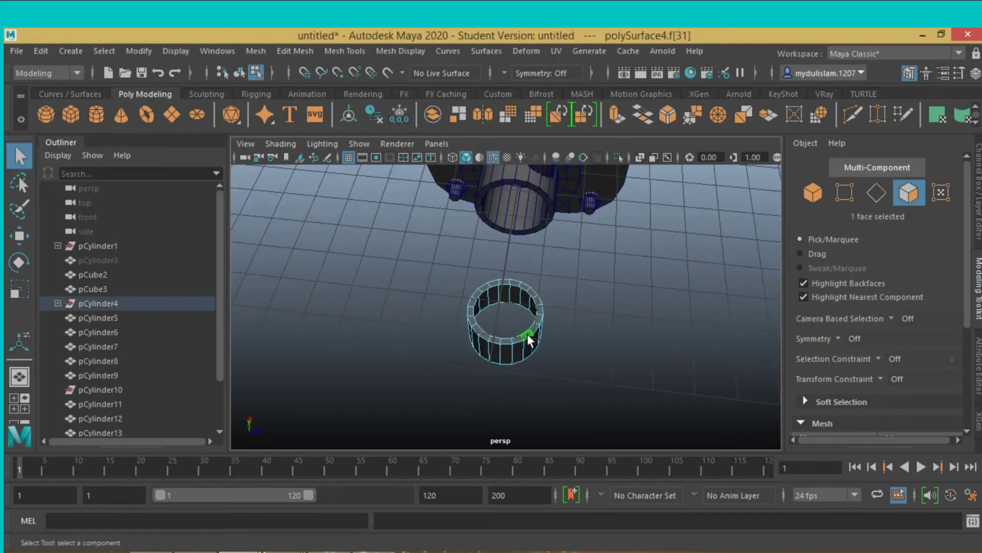
{"action": "double_click", "coordinate": [532, 326]}
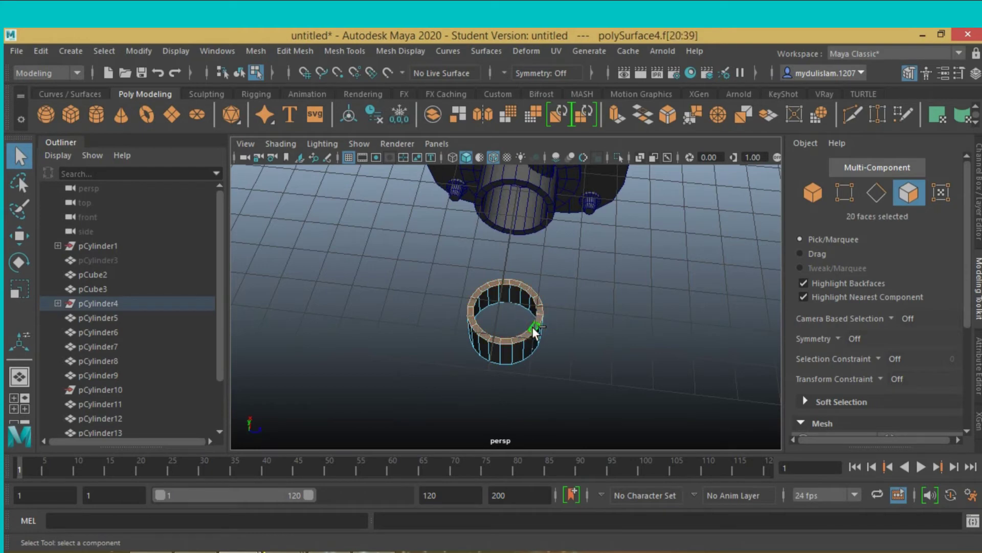
{"action": "left_click", "coordinate": [532, 327]}
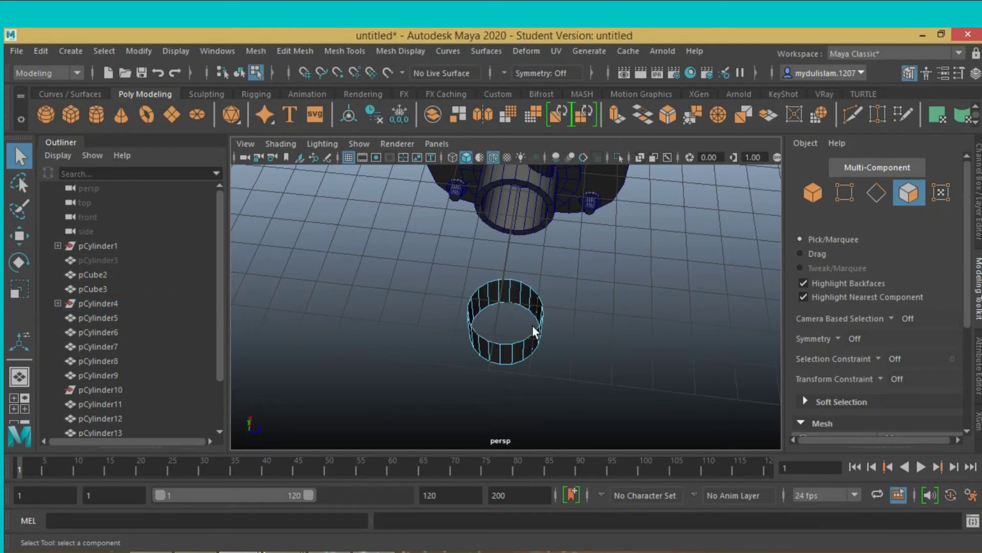
Delete the 20-face ring loop on polySurface3's outlet, leaving an open hole, and inspect it
{"action": "mouse_move", "coordinate": [597, 329]}
{"action": "left_mouse_down", "text": "alt"}
{"action": "mouse_move", "coordinate": [581, 313]}
{"action": "mouse_move", "coordinate": [606, 298]}
{"action": "mouse_move", "coordinate": [594, 330]}
{"action": "mouse_move", "coordinate": [570, 322]}
{"action": "mouse_move", "coordinate": [556, 349]}
{"action": "left_mouse_up", "text": "alt"}
{"action": "left_click", "coordinate": [526, 260]}
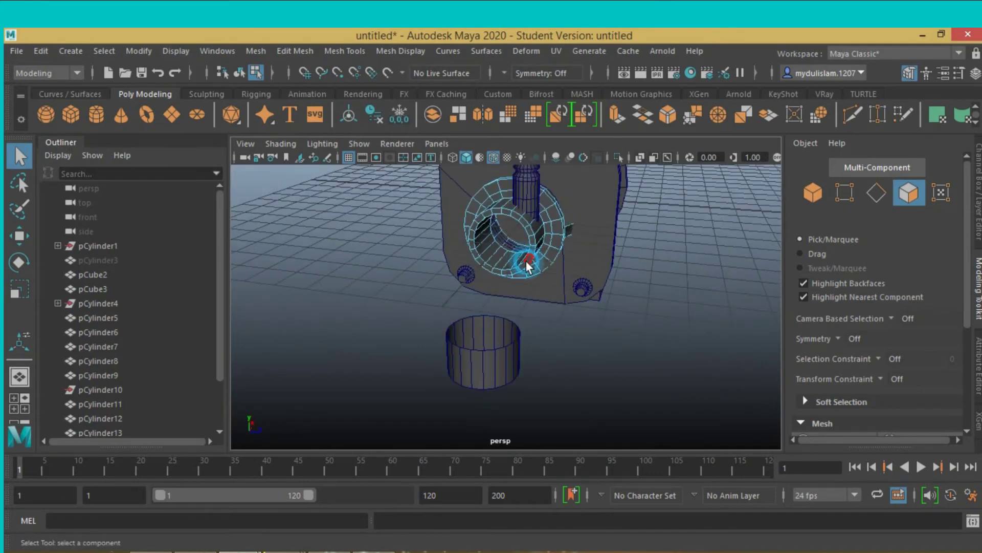
{"action": "double_click", "coordinate": [523, 266]}
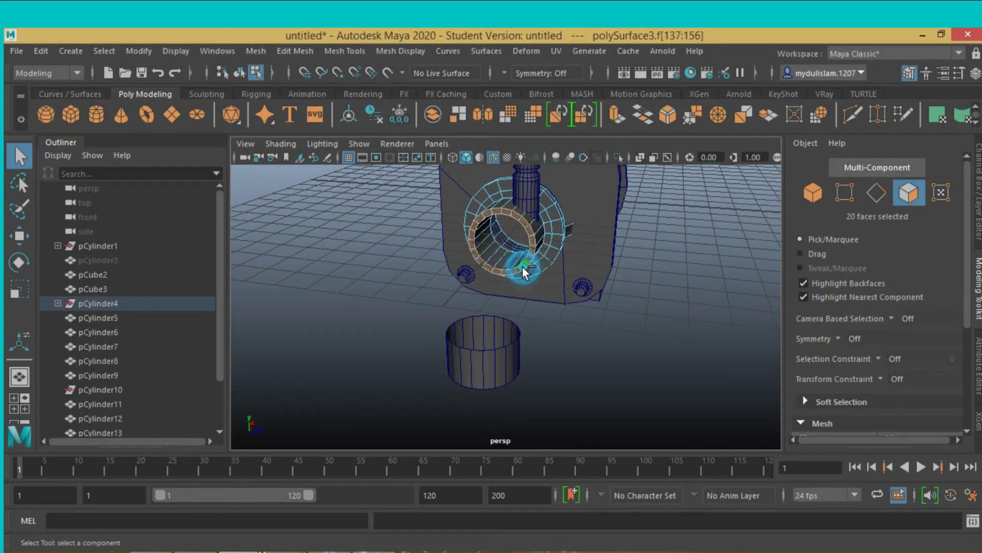
{"action": "key", "text": "Delete"}
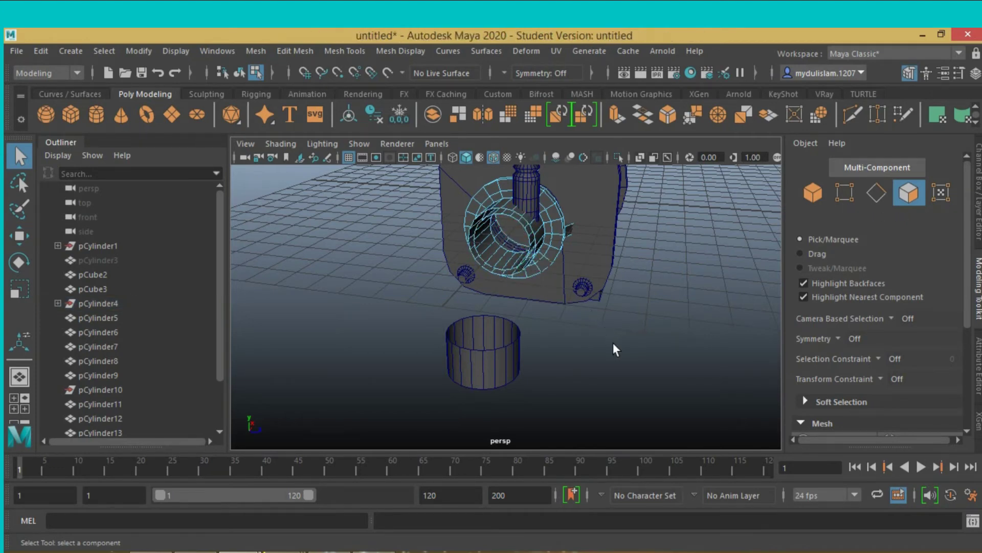
{"action": "mouse_move", "coordinate": [613, 343]}
{"action": "left_mouse_down", "text": "alt"}
{"action": "mouse_move", "coordinate": [661, 330]}
{"action": "mouse_move", "coordinate": [627, 324]}
{"action": "left_mouse_up", "text": "alt"}
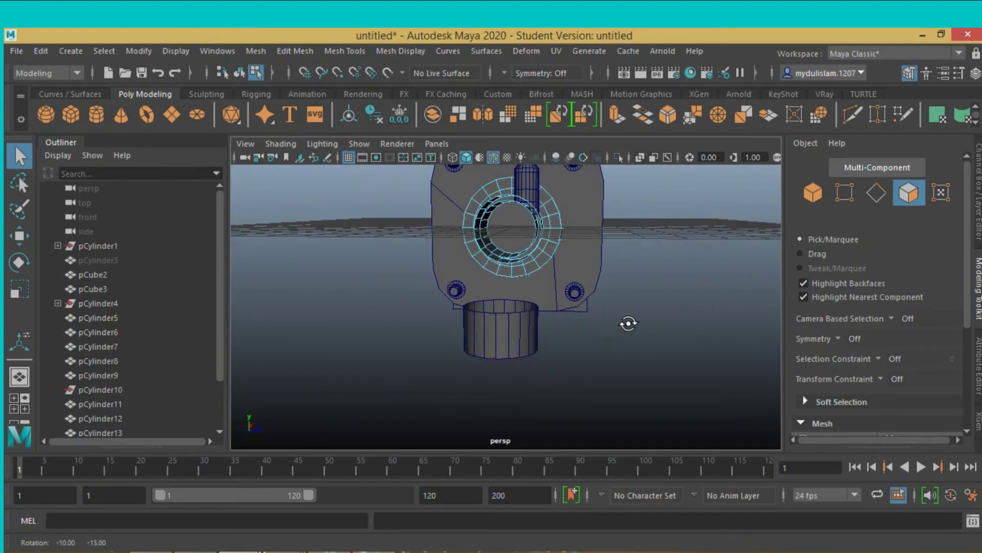
{"action": "double_click", "coordinate": [496, 252]}
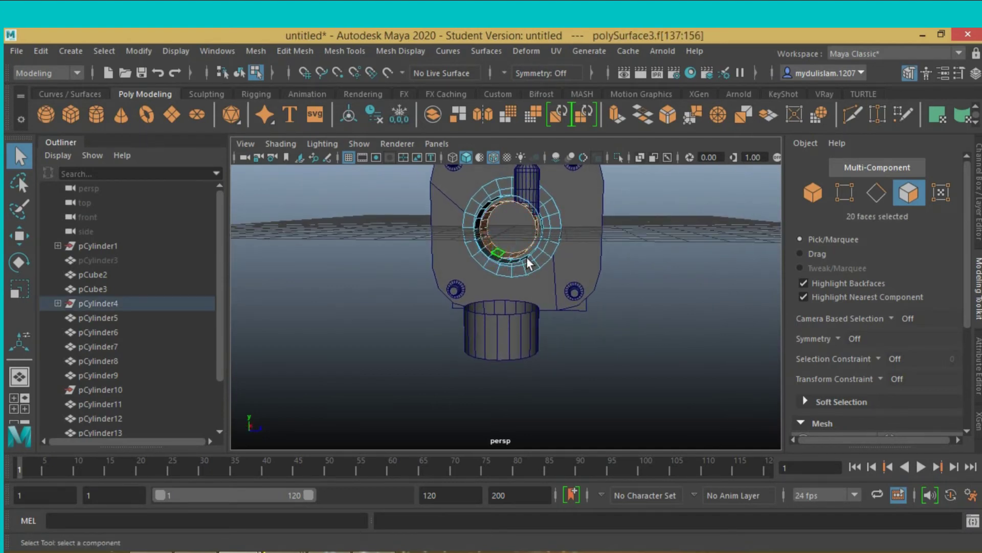
{"action": "left_click_drag", "start_coordinate": [604, 317], "coordinate": [566, 327], "text": "alt"}
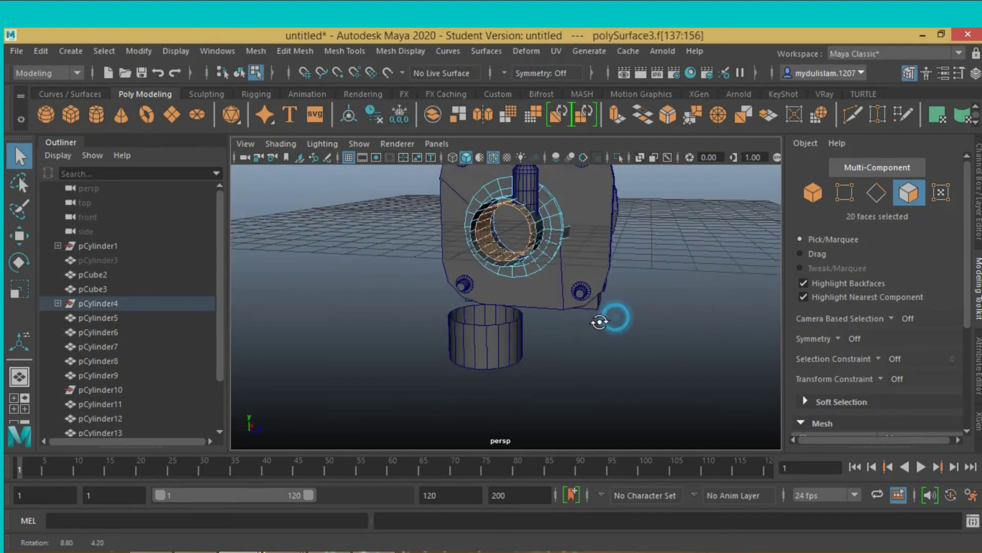
{"action": "left_click", "coordinate": [563, 330]}
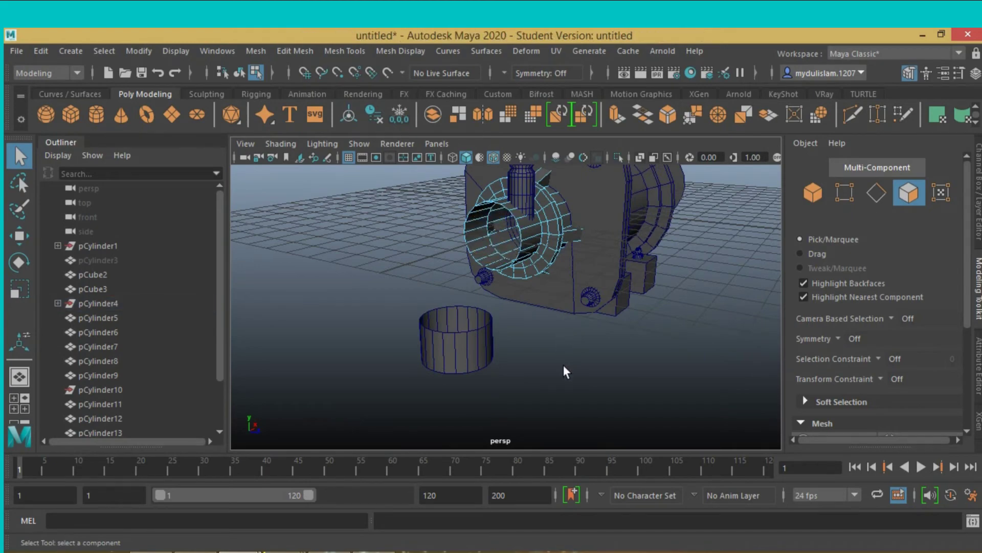
{"action": "mouse_move", "coordinate": [563, 364]}
{"action": "left_mouse_down", "text": "alt"}
{"action": "mouse_move", "coordinate": [727, 359]}
{"action": "mouse_move", "coordinate": [547, 356]}
{"action": "mouse_move", "coordinate": [543, 344]}
{"action": "mouse_move", "coordinate": [735, 348]}
{"action": "mouse_move", "coordinate": [721, 379]}
{"action": "mouse_move", "coordinate": [592, 363]}
{"action": "mouse_move", "coordinate": [621, 351]}
{"action": "mouse_move", "coordinate": [539, 373]}
{"action": "mouse_move", "coordinate": [518, 359]}
{"action": "left_mouse_up", "text": "alt"}
Combine the housing and the loose short cylinder into one mesh and delete its history
{"action": "left_click", "coordinate": [10, 156]}
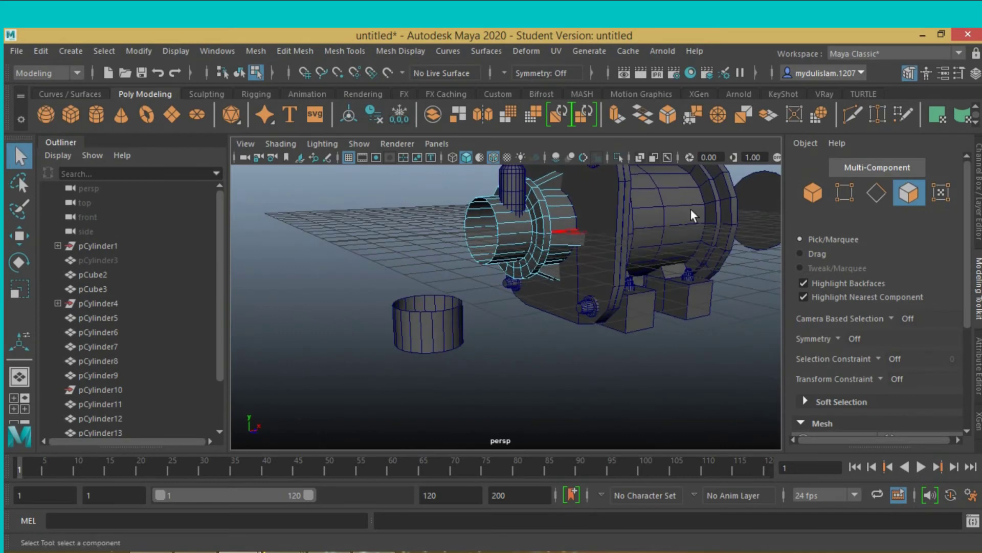
{"action": "left_click", "coordinate": [812, 192]}
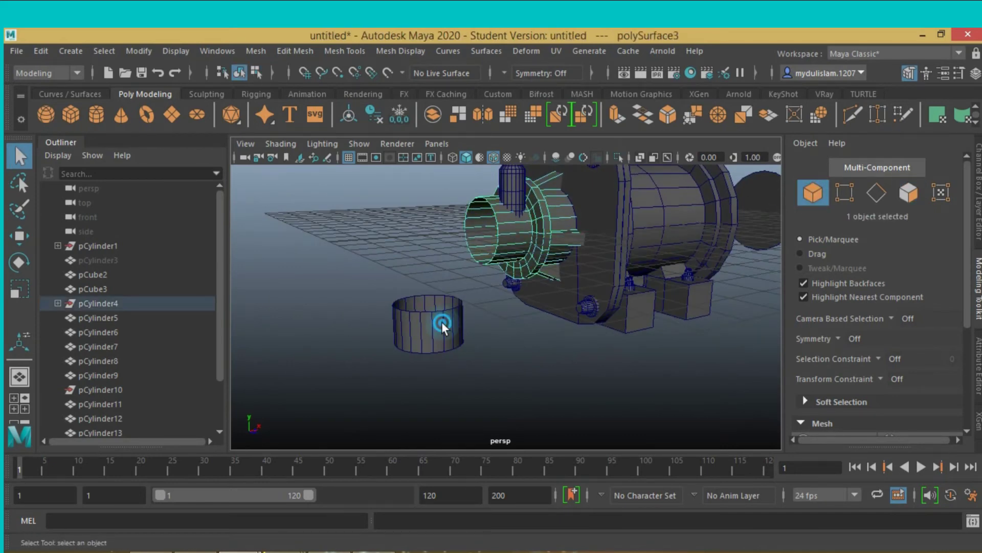
{"action": "left_click", "coordinate": [441, 321], "text": "shift"}
{"action": "left_click", "coordinate": [249, 50]}
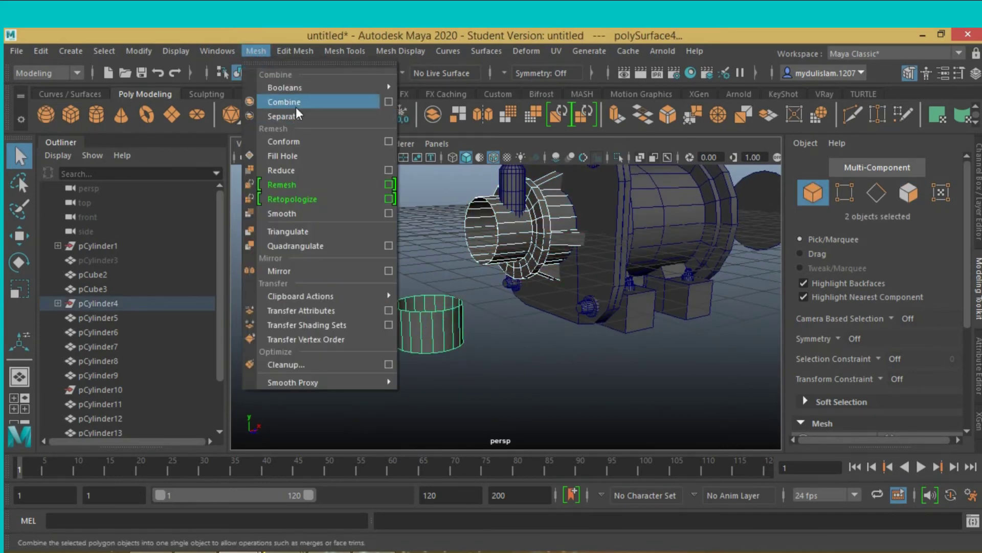
{"action": "left_click", "coordinate": [295, 106]}
{"action": "left_click", "coordinate": [40, 51]}
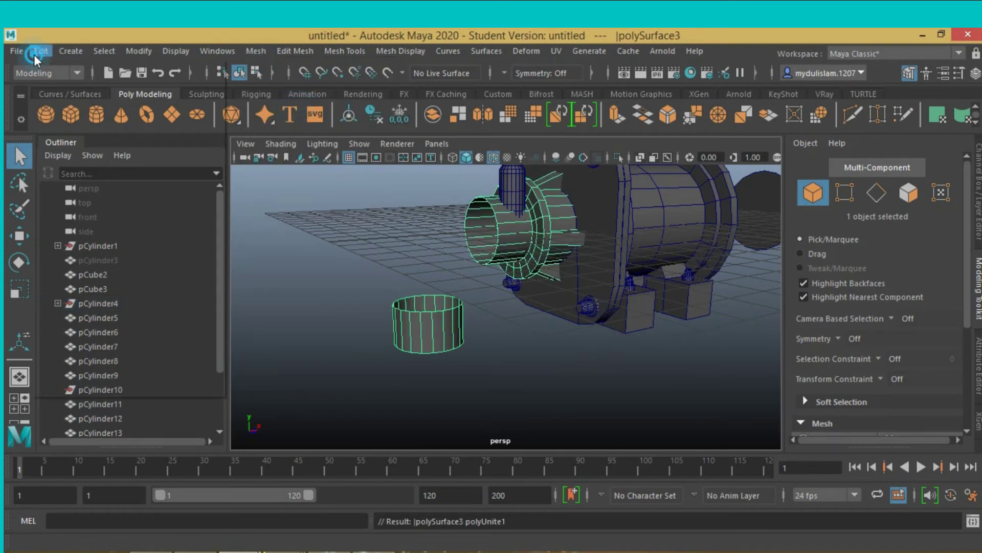
{"action": "mouse_move", "coordinate": [135, 221]}
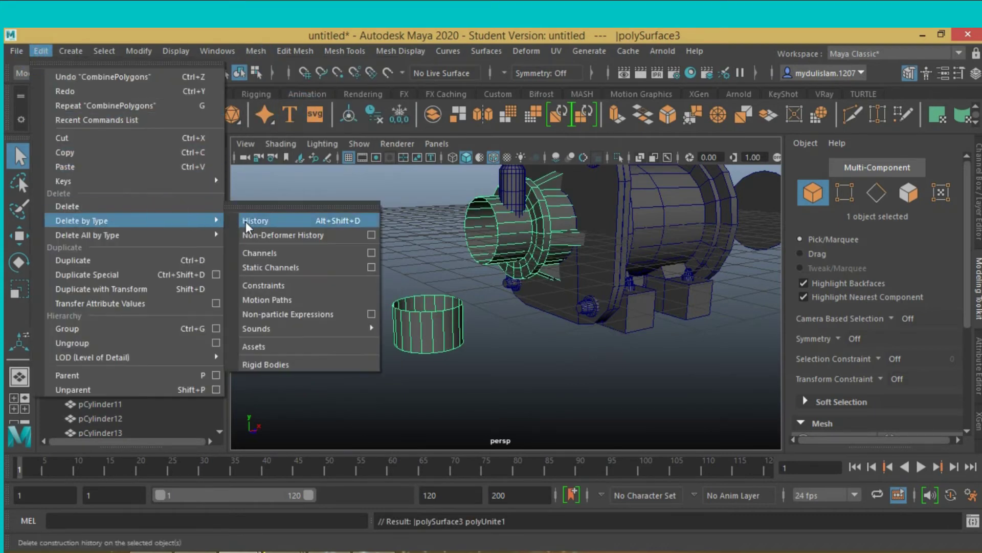
{"action": "left_click", "coordinate": [256, 220]}
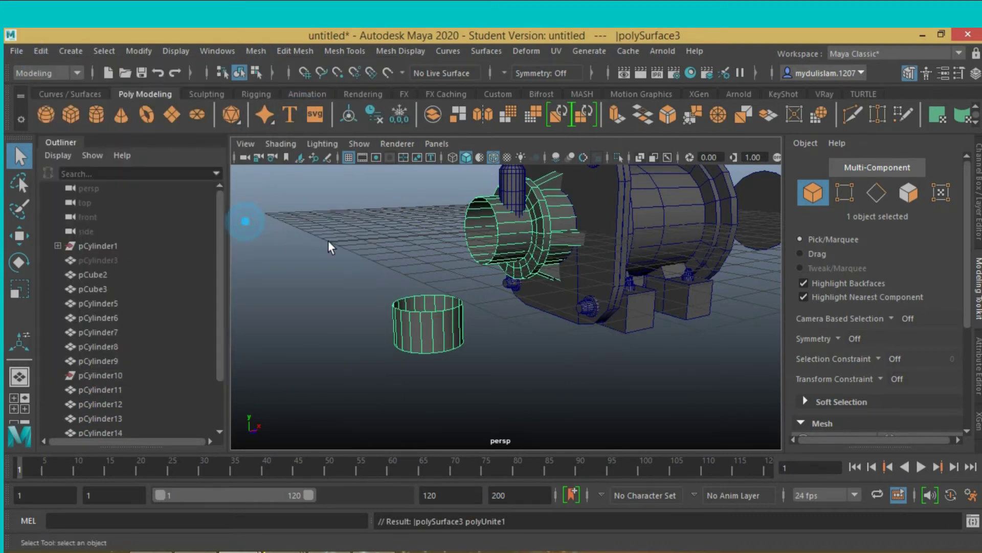
Bridge the two rim edge loops with a Blend curve of 11 divisions, then delete history
{"action": "left_click", "coordinate": [876, 194]}
{"action": "double_click", "coordinate": [486, 261]}
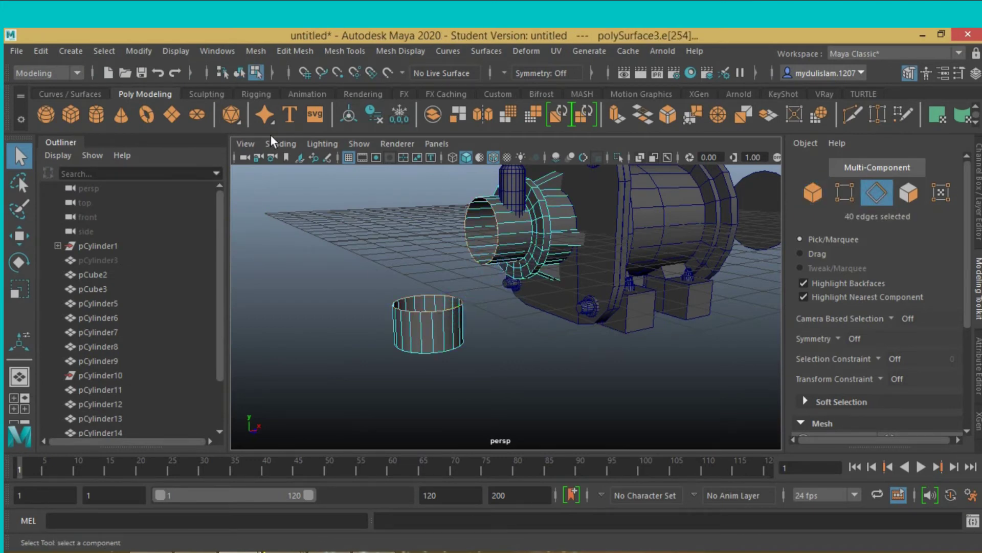
{"action": "left_click", "coordinate": [299, 53]}
{"action": "left_click", "coordinate": [303, 113]}
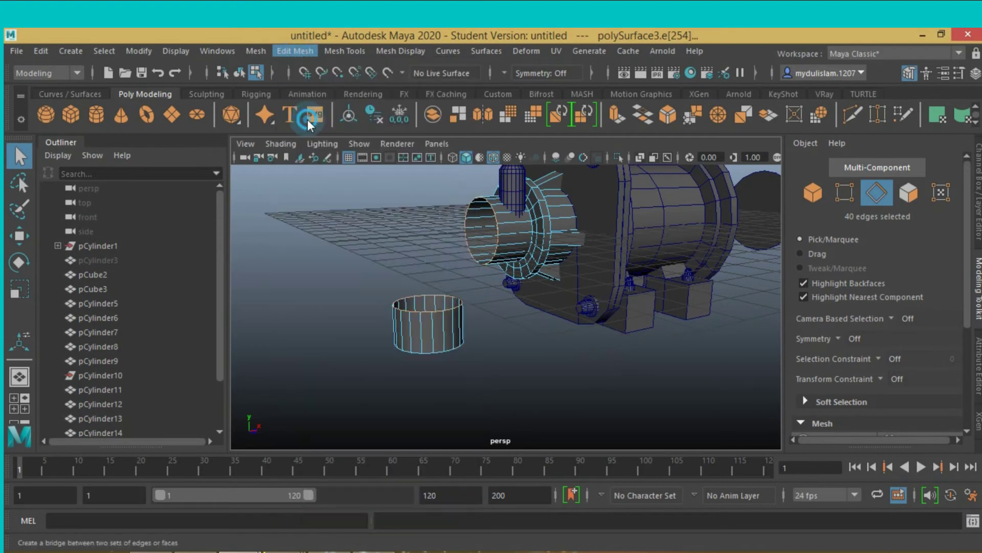
{"action": "left_click", "coordinate": [726, 350]}
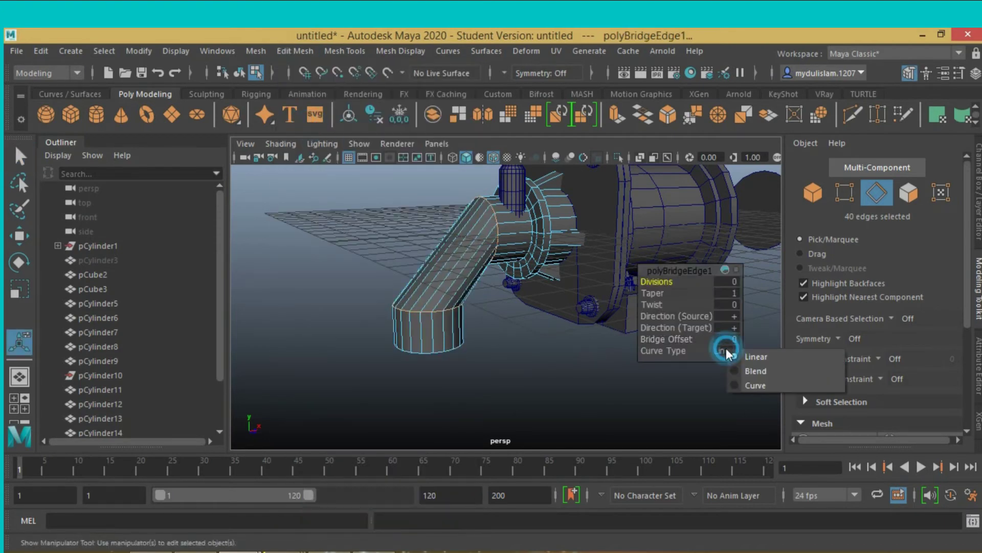
{"action": "left_click", "coordinate": [741, 367]}
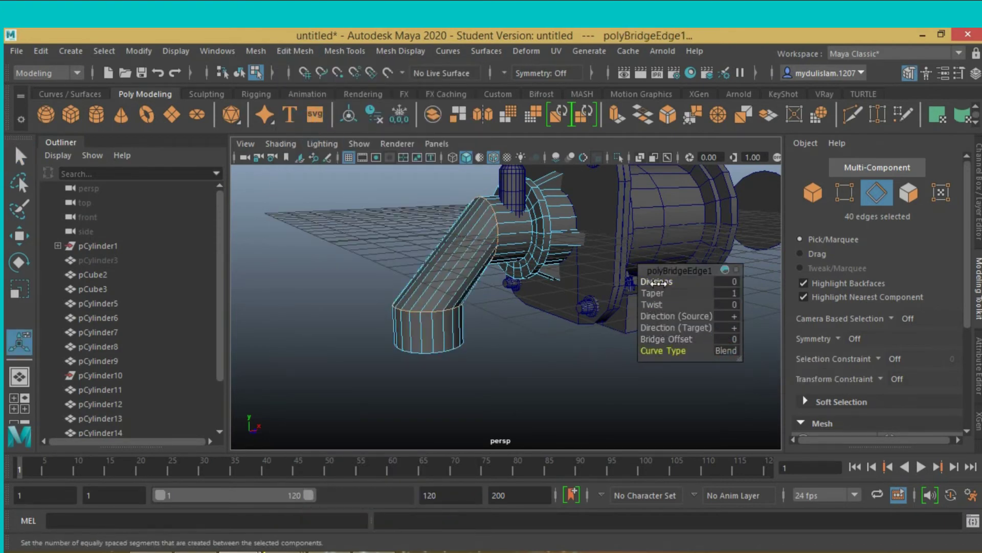
{"action": "left_click_drag", "start_coordinate": [660, 282], "coordinate": [735, 289]}
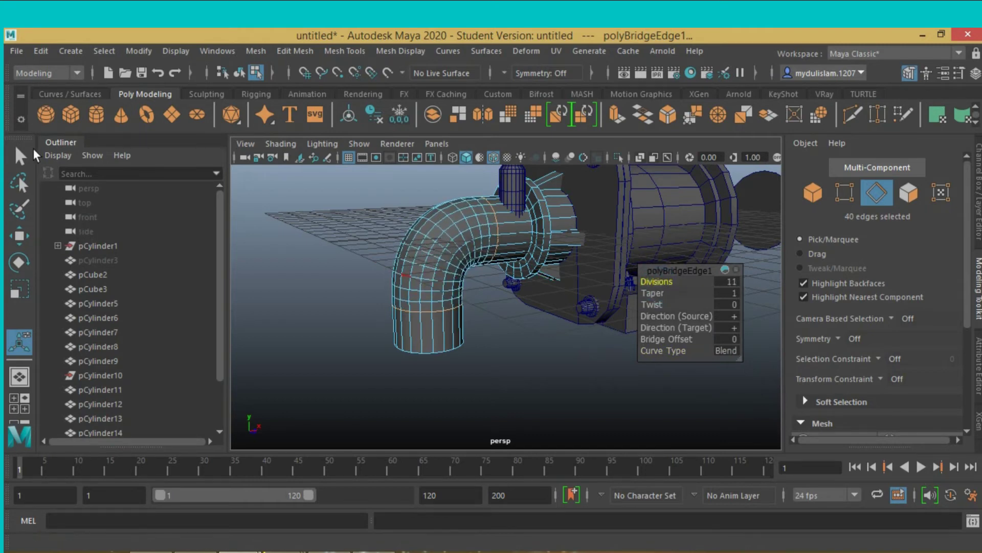
{"action": "left_click", "coordinate": [20, 155]}
{"action": "left_click", "coordinate": [813, 192]}
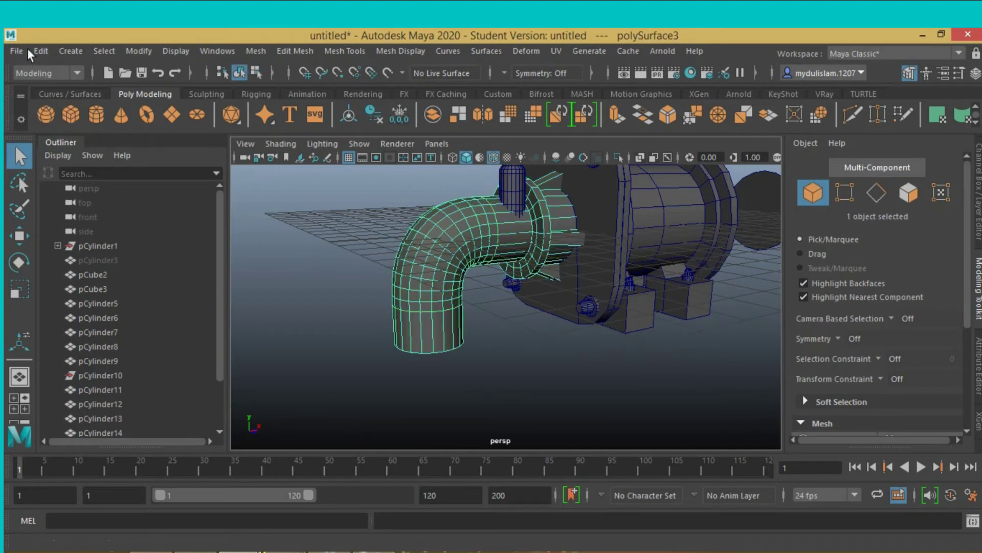
{"action": "left_click", "coordinate": [40, 50]}
{"action": "mouse_move", "coordinate": [81, 221]}
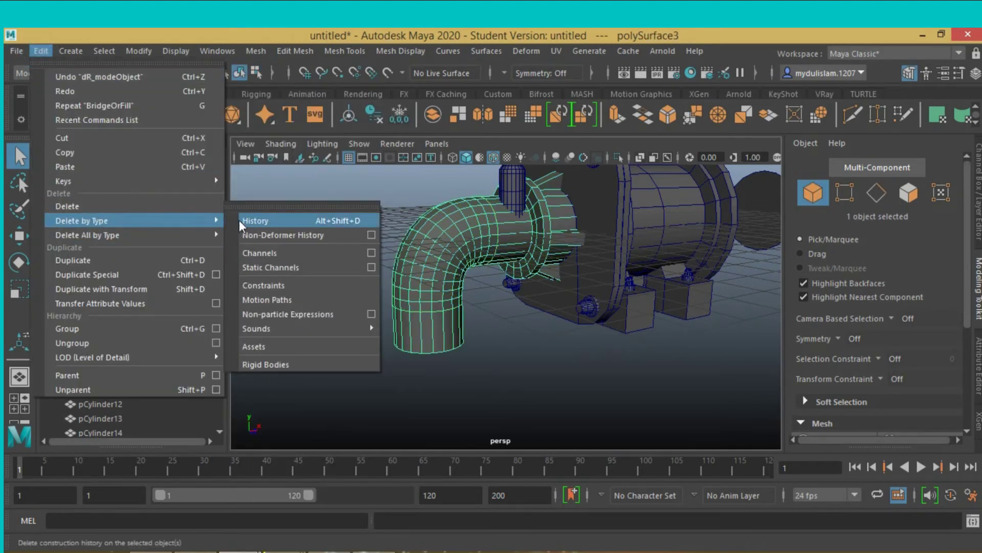
{"action": "left_click", "coordinate": [255, 220]}
{"action": "scroll", "coordinate": [516, 320], "scroll_direction": "down", "scroll_amount": 3}
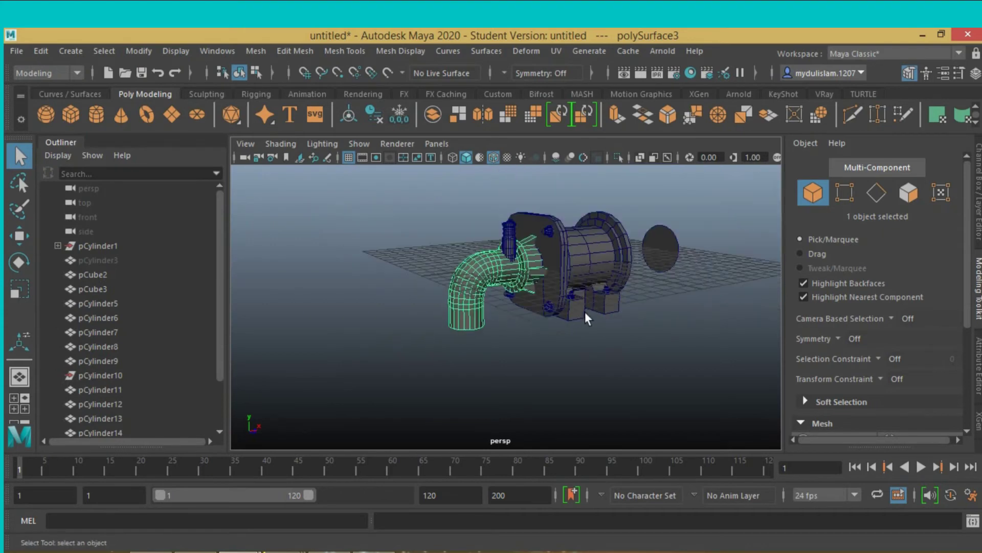
Move the new plane left along X and reduce its subdivisions to a single face
{"action": "left_click_drag", "start_coordinate": [585, 312], "coordinate": [472, 340], "text": "alt"}
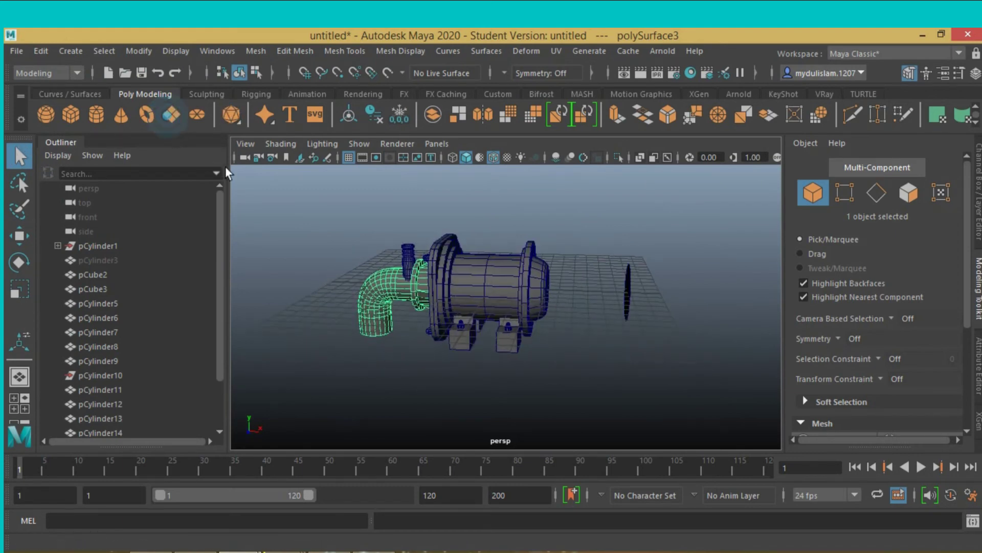
{"action": "left_click_drag", "start_coordinate": [390, 313], "coordinate": [587, 333], "text": "alt"}
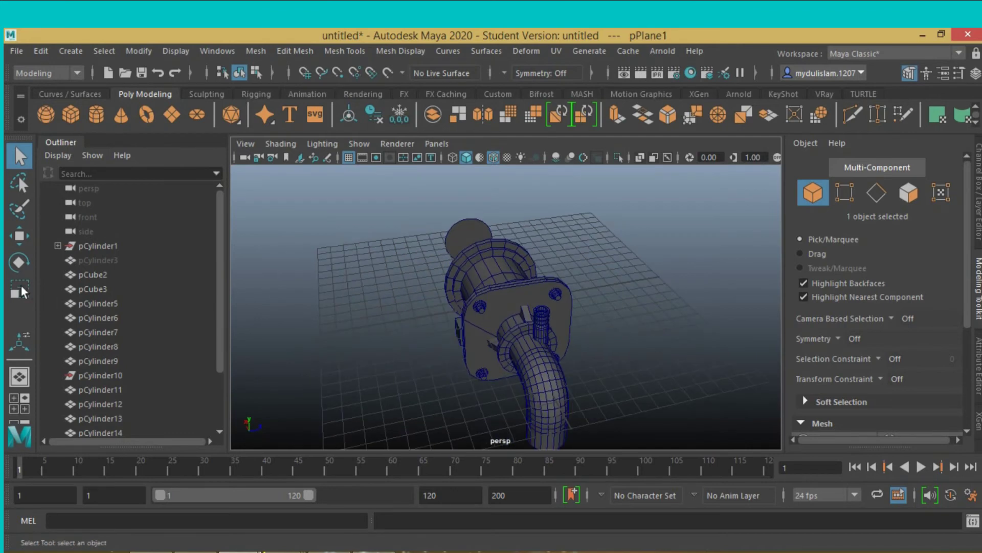
{"action": "left_click", "coordinate": [19, 236]}
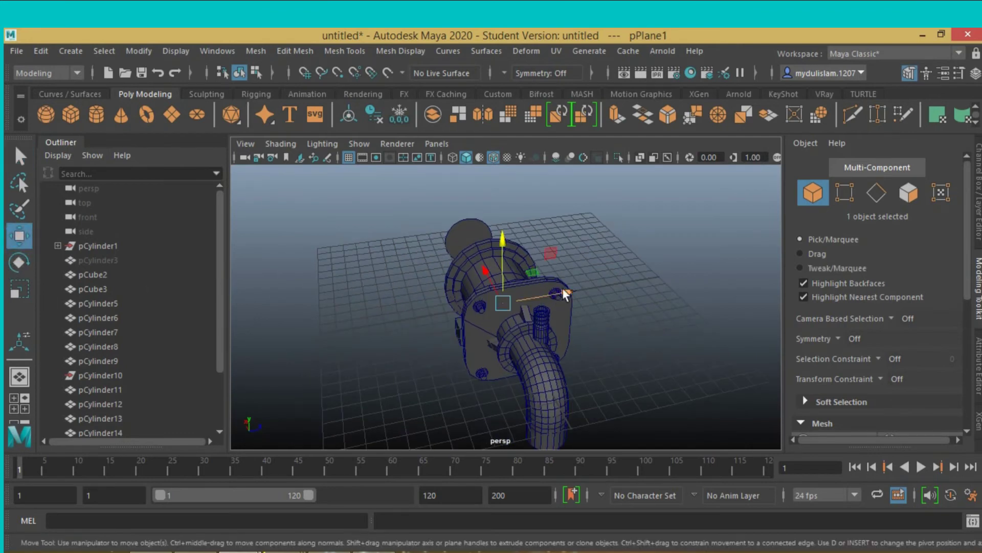
{"action": "mouse_move", "coordinate": [566, 294]}
{"action": "left_mouse_down"}
{"action": "mouse_move", "coordinate": [467, 314]}
{"action": "mouse_move", "coordinate": [513, 332]}
{"action": "left_mouse_up"}
{"action": "scroll", "coordinate": [421, 347], "scroll_direction": "up", "scroll_amount": 3}
{"action": "scroll", "coordinate": [481, 317], "scroll_direction": "up", "scroll_amount": 3}
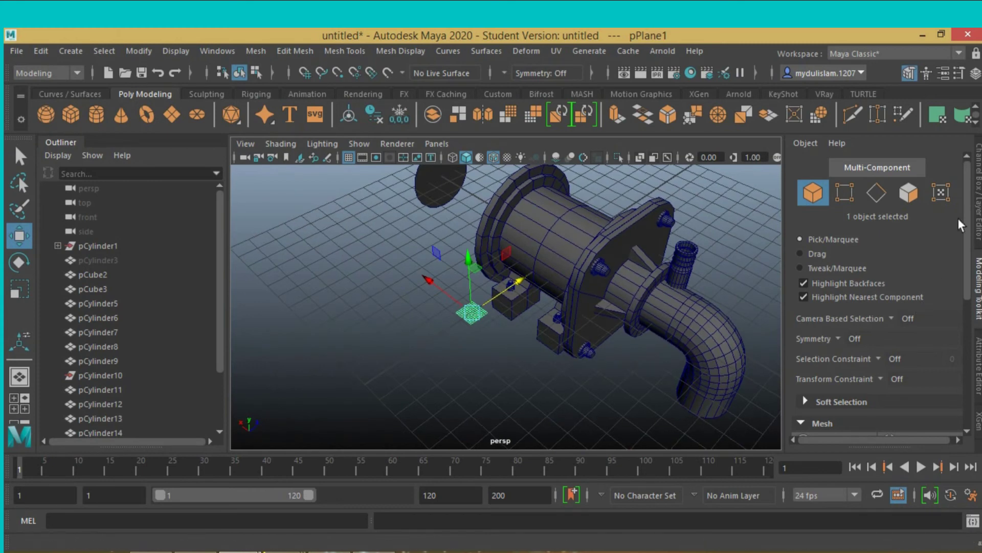
{"action": "left_click", "coordinate": [977, 207]}
{"action": "scroll", "coordinate": [839, 311], "scroll_direction": "down", "scroll_amount": 1}
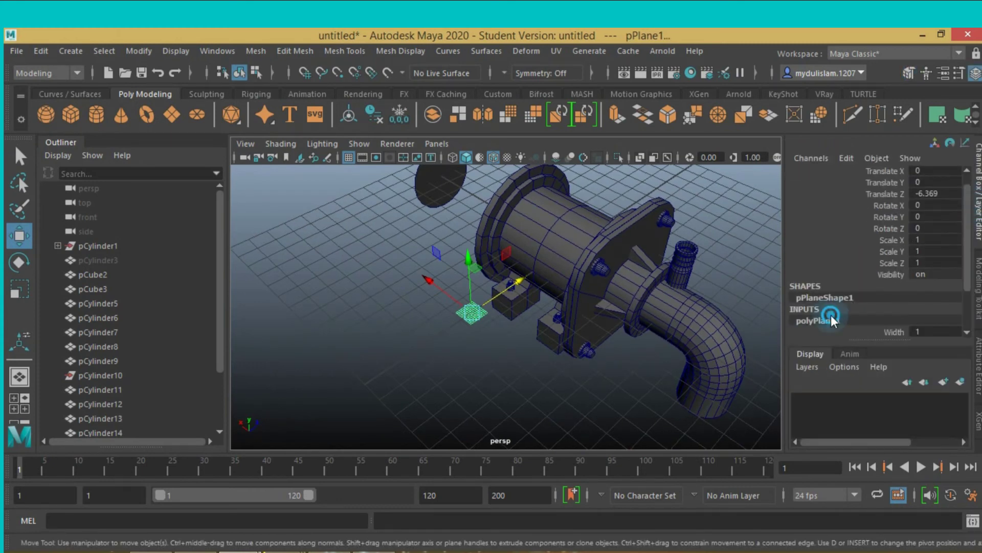
{"action": "scroll", "coordinate": [831, 315], "scroll_direction": "down", "scroll_amount": 3}
{"action": "left_click_drag", "start_coordinate": [864, 298], "coordinate": [865, 311]}
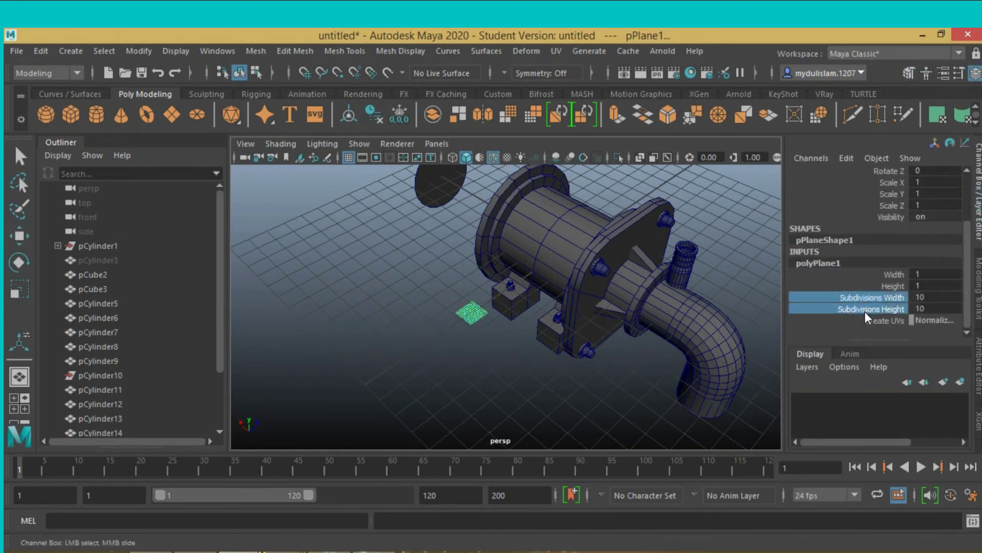
{"action": "middle_click_drag", "start_coordinate": [768, 302], "coordinate": [706, 309]}
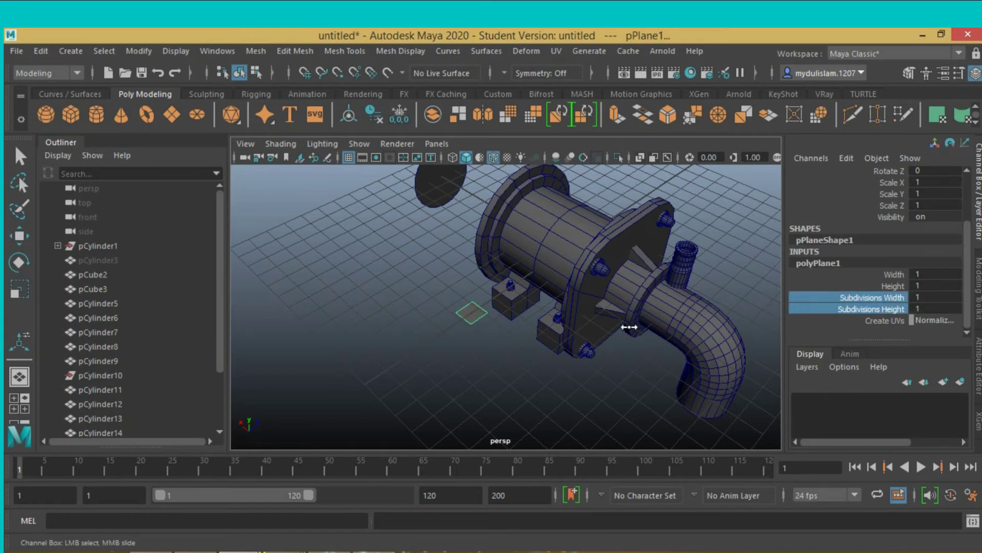
Move the plane beside the pump supports and stretch it to Scale Z 1.851
{"action": "scroll", "coordinate": [547, 378], "scroll_direction": "up", "scroll_amount": 2}
{"action": "scroll", "coordinate": [549, 373], "scroll_direction": "up", "scroll_amount": 2}
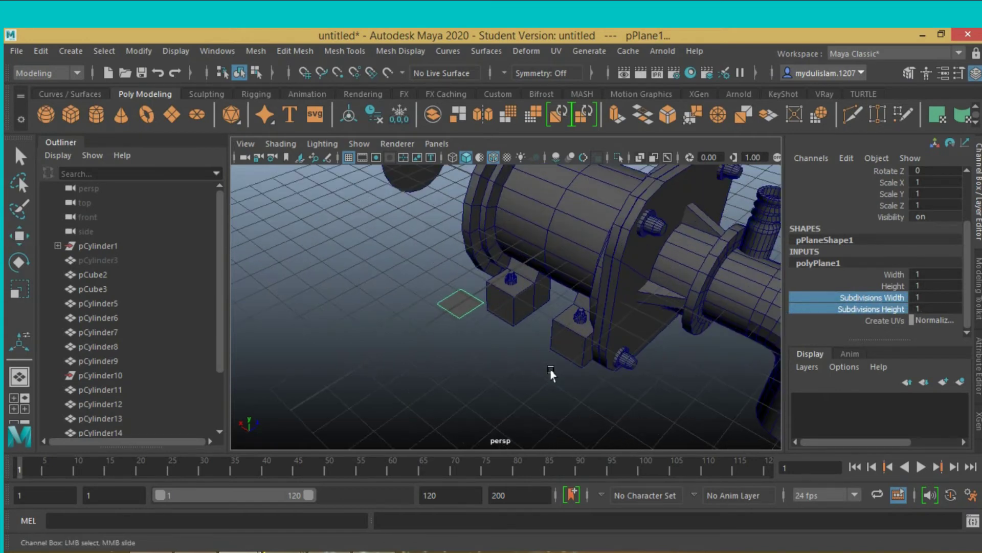
{"action": "scroll", "coordinate": [563, 348], "scroll_direction": "up", "scroll_amount": 2}
{"action": "left_click", "coordinate": [21, 235]}
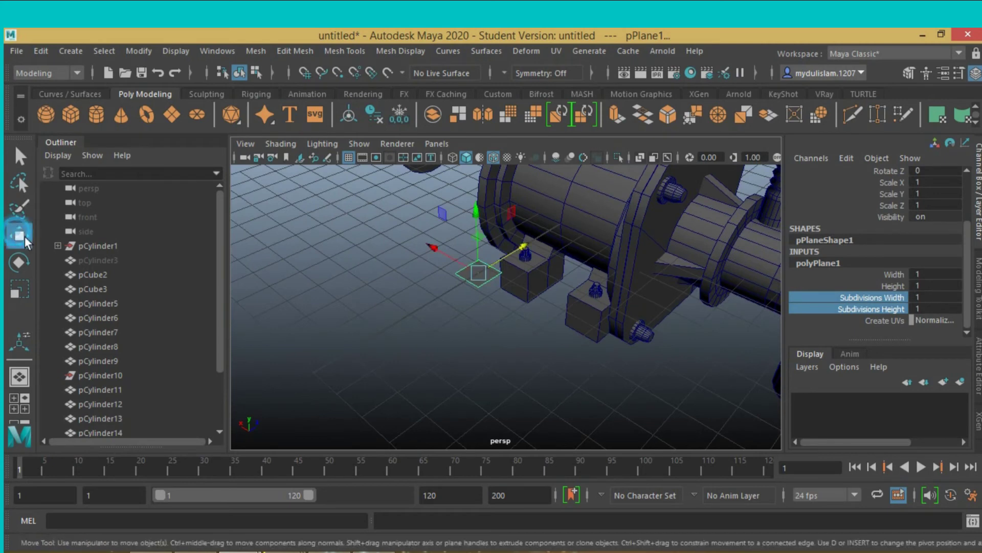
{"action": "mouse_move", "coordinate": [491, 265]}
{"action": "left_mouse_down"}
{"action": "mouse_move", "coordinate": [505, 250]}
{"action": "mouse_move", "coordinate": [416, 302]}
{"action": "left_mouse_up"}
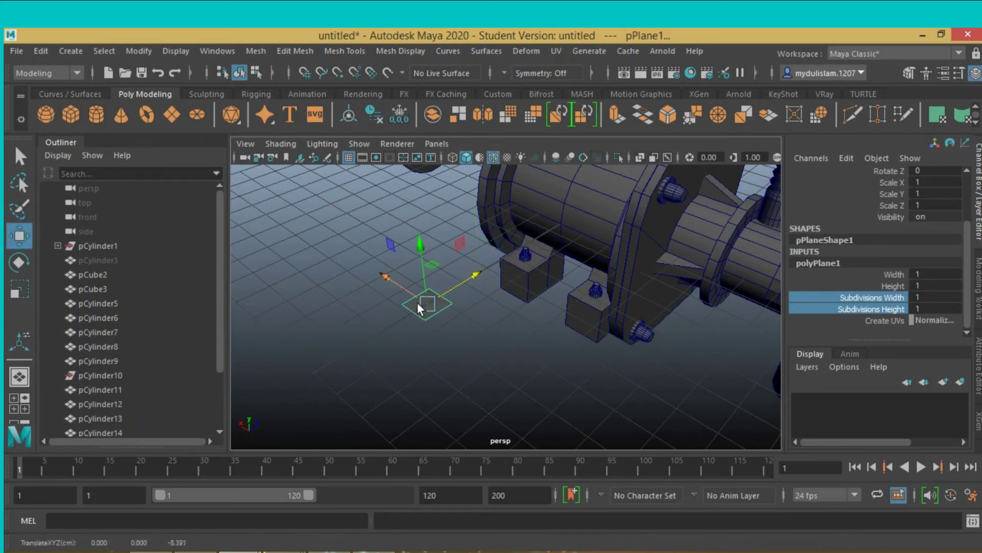
{"action": "left_click", "coordinate": [20, 289]}
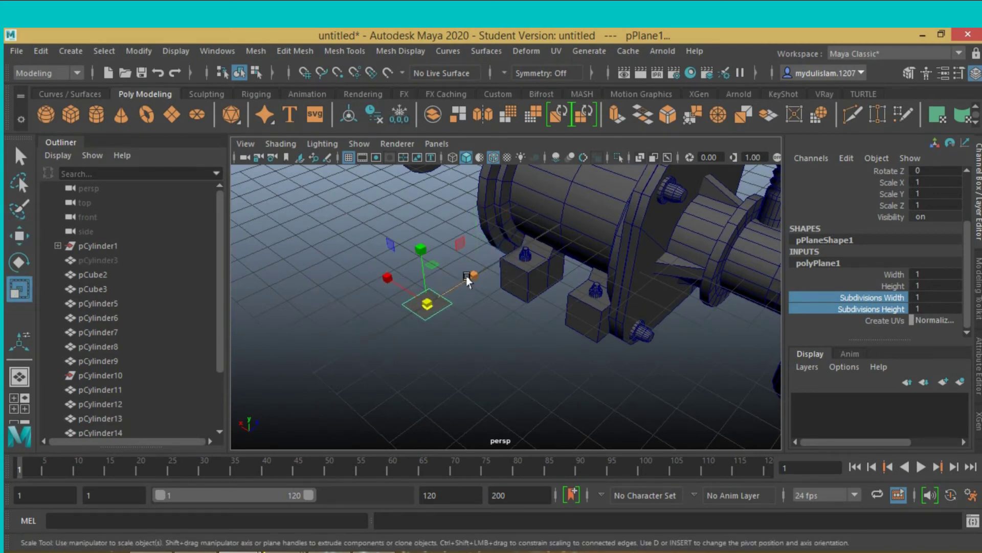
{"action": "left_click_drag", "start_coordinate": [467, 281], "coordinate": [518, 263]}
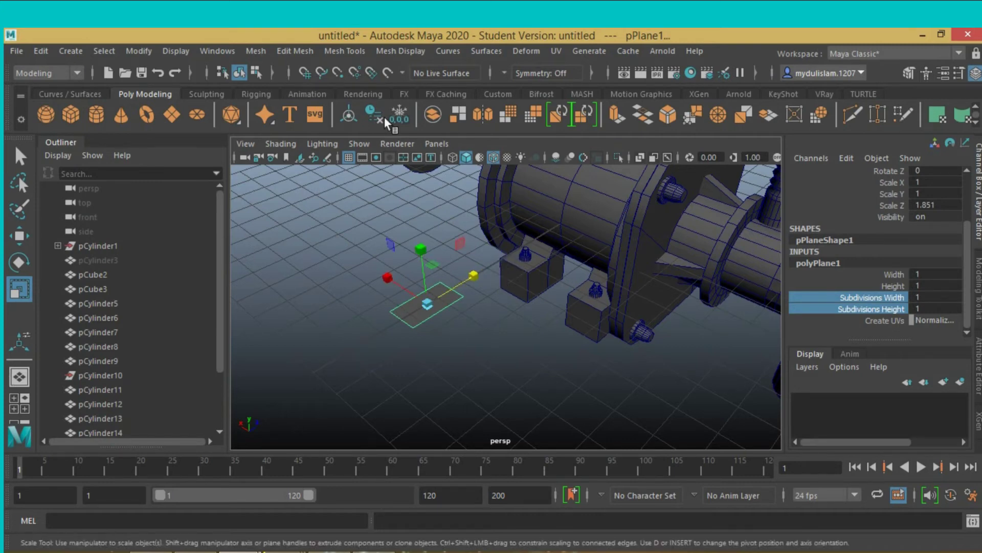
Insert two edge loops across pPlane1, undoing and redoing the misplaced second loop
{"action": "left_click", "coordinate": [333, 46]}
{"action": "left_click", "coordinate": [367, 157]}
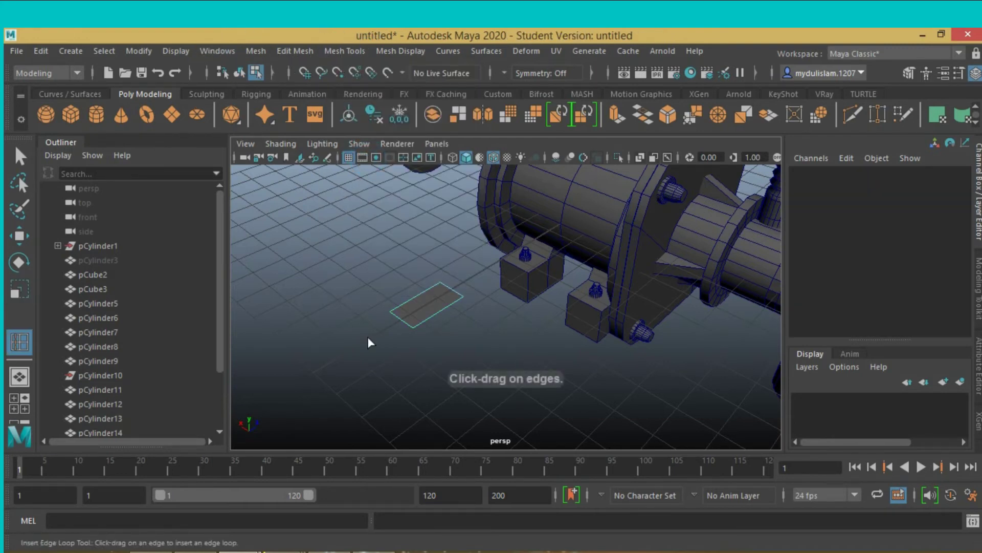
{"action": "left_click", "coordinate": [401, 322]}
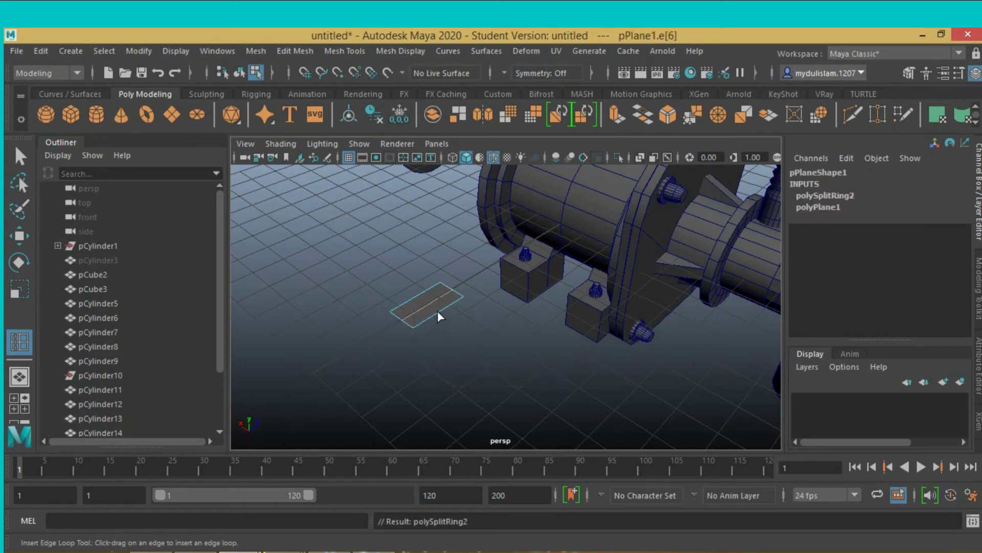
{"action": "left_click_drag", "start_coordinate": [438, 317], "coordinate": [445, 308]}
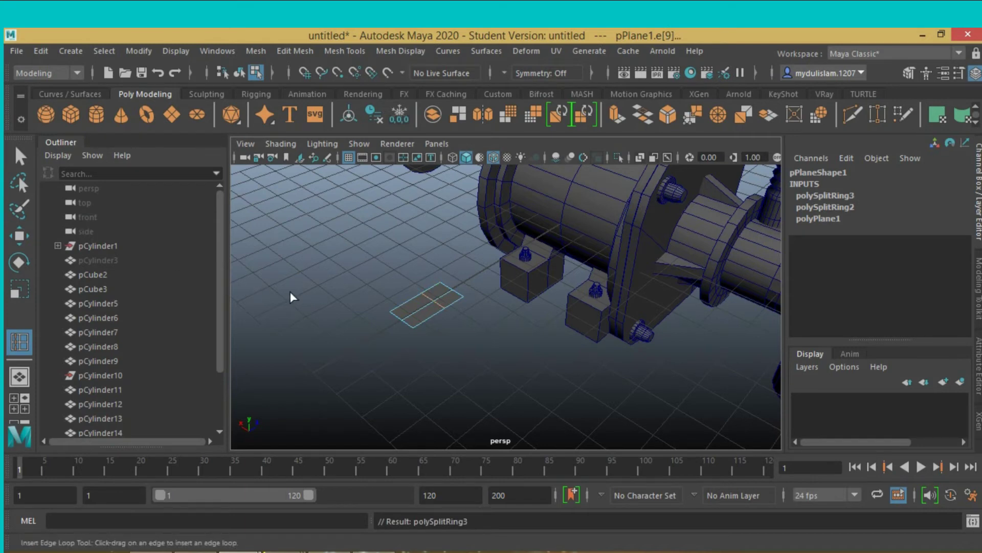
{"action": "key", "text": "ctrl+z"}
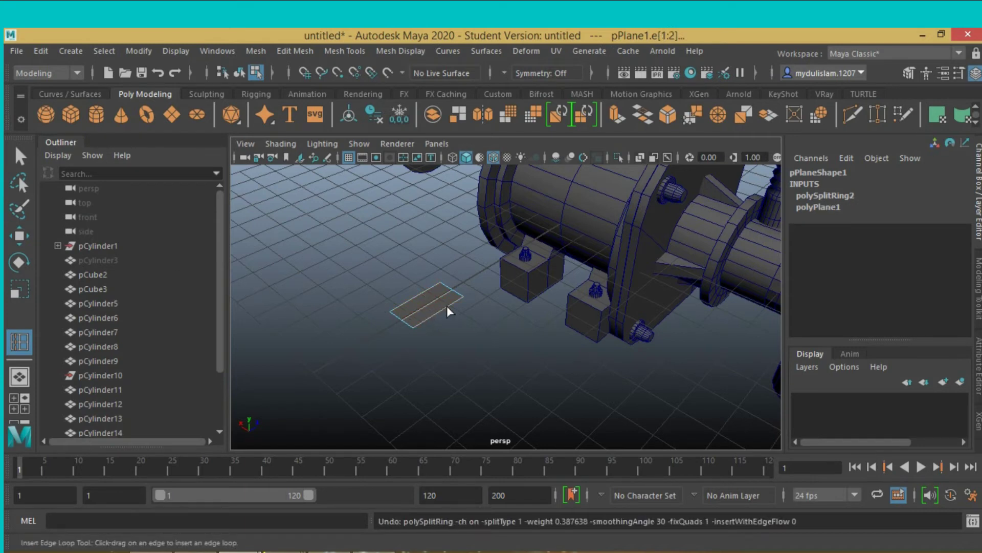
{"action": "left_click_drag", "start_coordinate": [446, 306], "coordinate": [446, 305]}
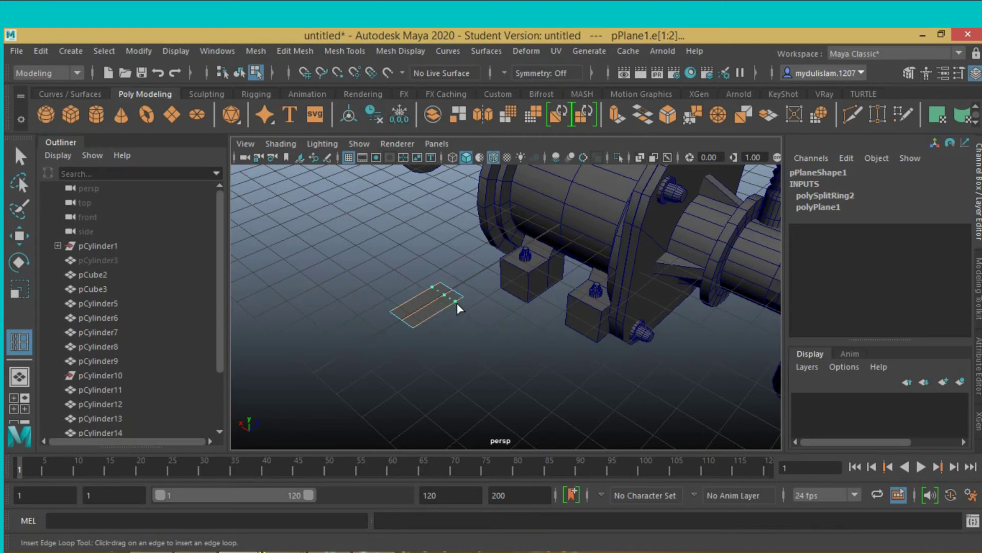
{"action": "left_click_drag", "start_coordinate": [456, 304], "coordinate": [455, 304]}
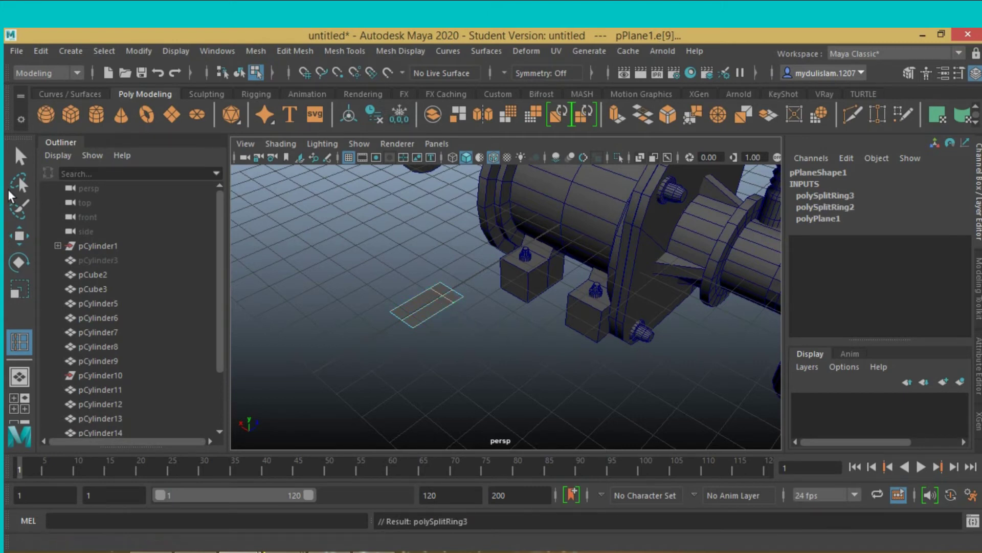
{"action": "left_click", "coordinate": [20, 156]}
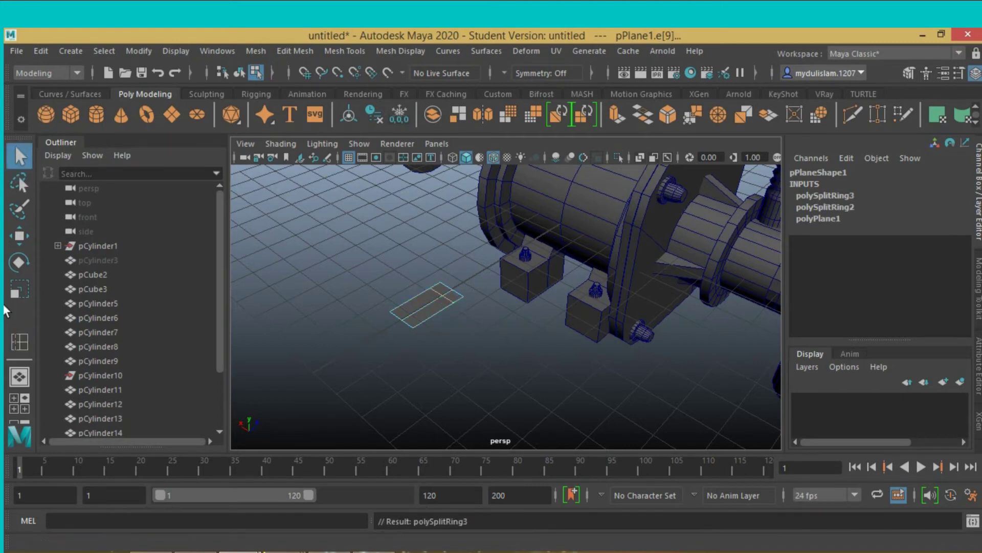
In Multi-Component mode, pull the plane's end vertex outward into a pointed tip
{"action": "left_click", "coordinate": [908, 73]}
{"action": "left_click", "coordinate": [845, 192]}
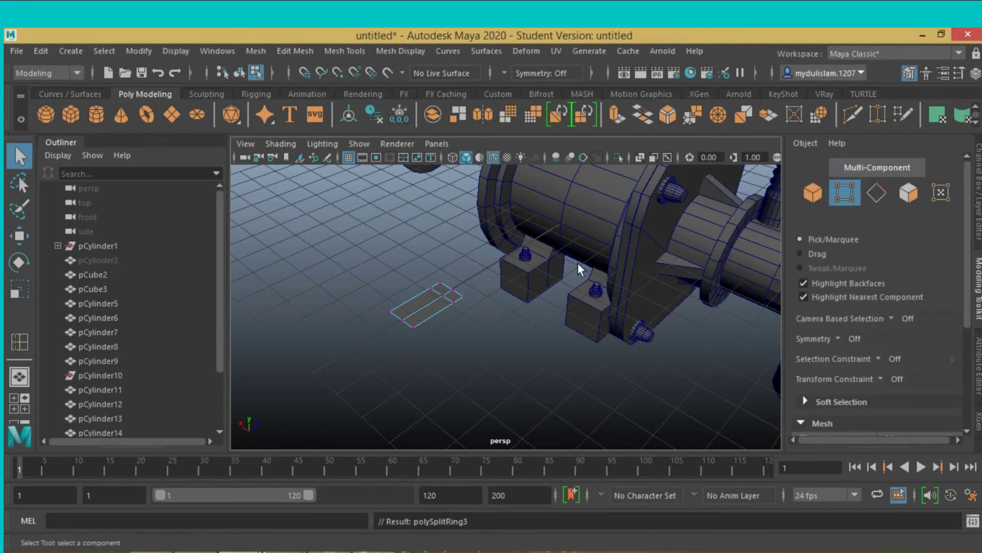
{"action": "left_click", "coordinate": [454, 287]}
{"action": "left_click", "coordinate": [19, 236]}
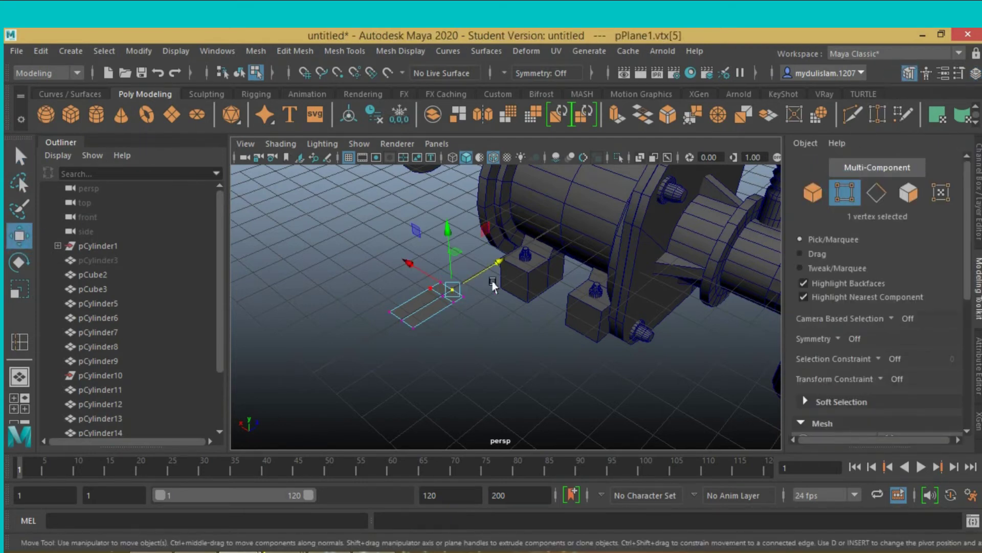
{"action": "left_click_drag", "start_coordinate": [485, 271], "coordinate": [495, 267]}
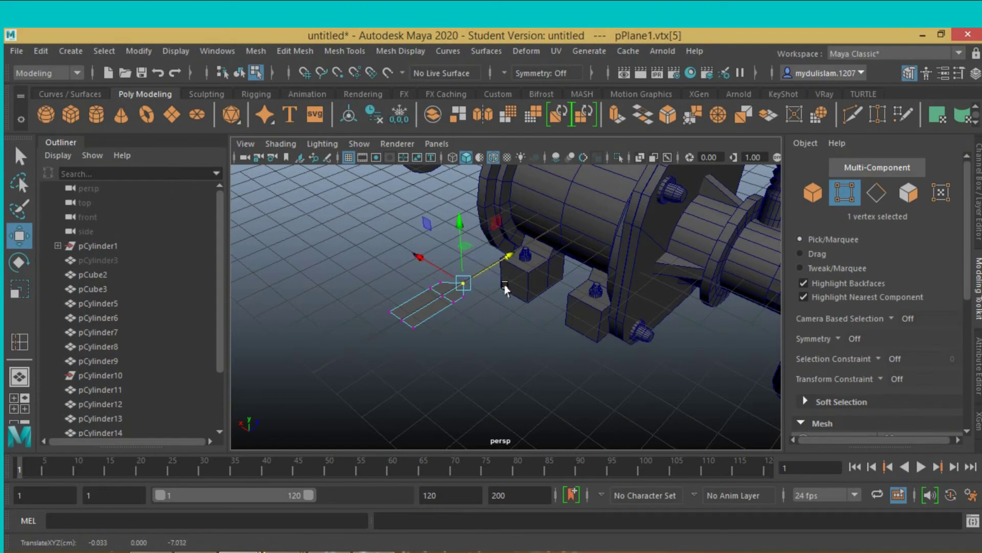
{"action": "mouse_move", "coordinate": [470, 348]}
{"action": "left_mouse_down", "text": "alt"}
{"action": "mouse_move", "coordinate": [577, 330]}
{"action": "mouse_move", "coordinate": [620, 369]}
{"action": "mouse_move", "coordinate": [540, 353]}
{"action": "mouse_move", "coordinate": [497, 329]}
{"action": "mouse_move", "coordinate": [487, 346]}
{"action": "mouse_move", "coordinate": [507, 333]}
{"action": "mouse_move", "coordinate": [453, 282]}
{"action": "mouse_move", "coordinate": [464, 277]}
{"action": "left_mouse_up", "text": "alt"}
{"action": "left_click", "coordinate": [453, 300]}
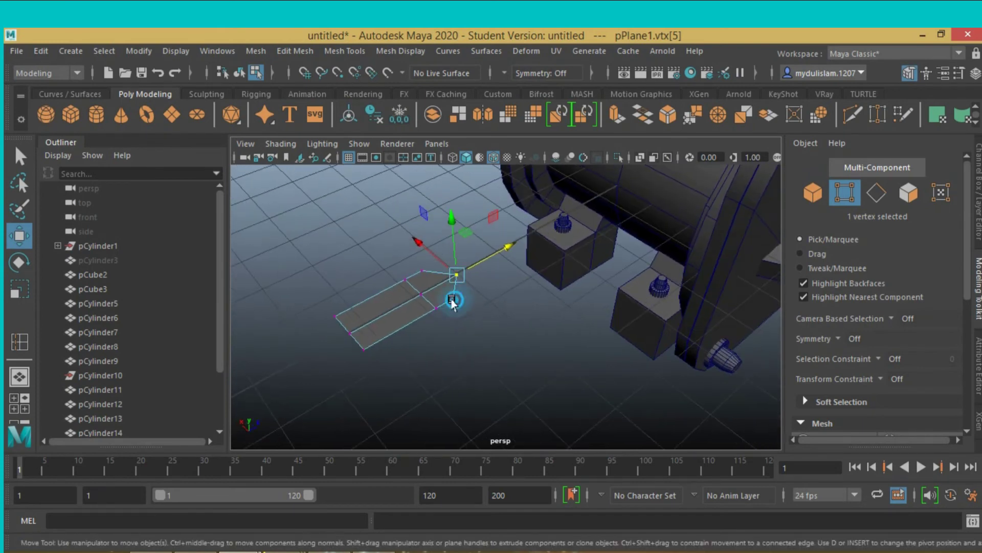
{"action": "left_click", "coordinate": [457, 275]}
{"action": "left_click_drag", "start_coordinate": [484, 262], "coordinate": [490, 261]}
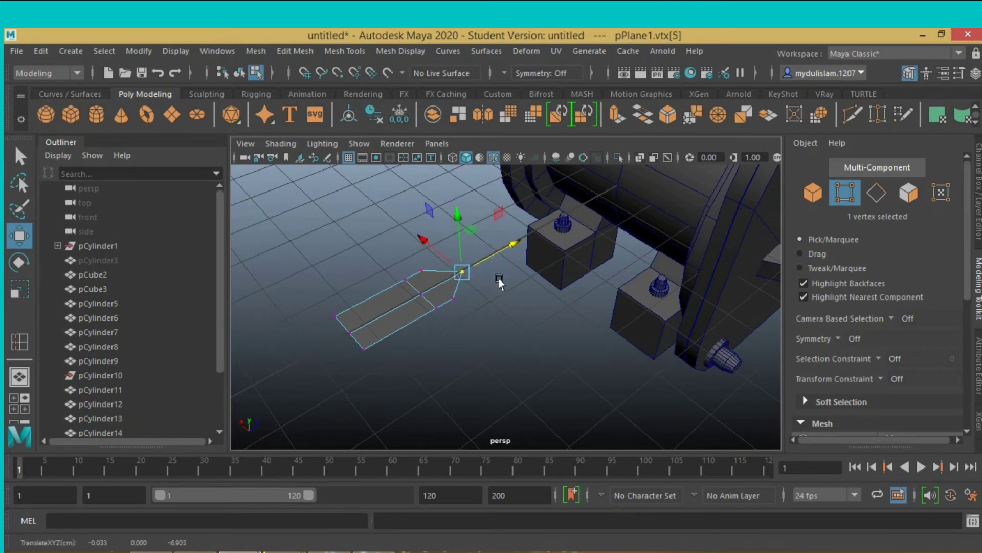
Scale the three left-end vertices inward to pinch that end, then return to object mode
{"action": "key", "text": "F8"}
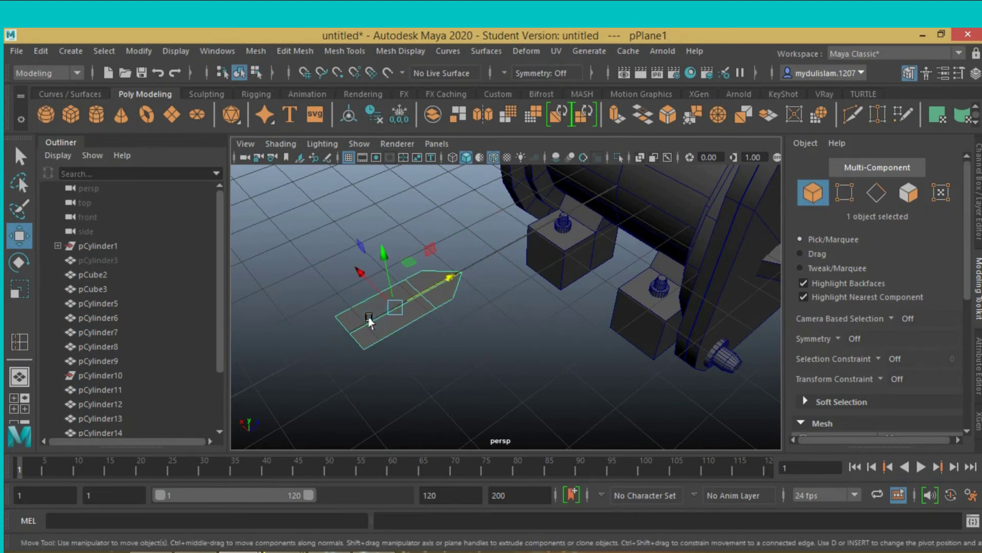
{"action": "key", "text": "3"}
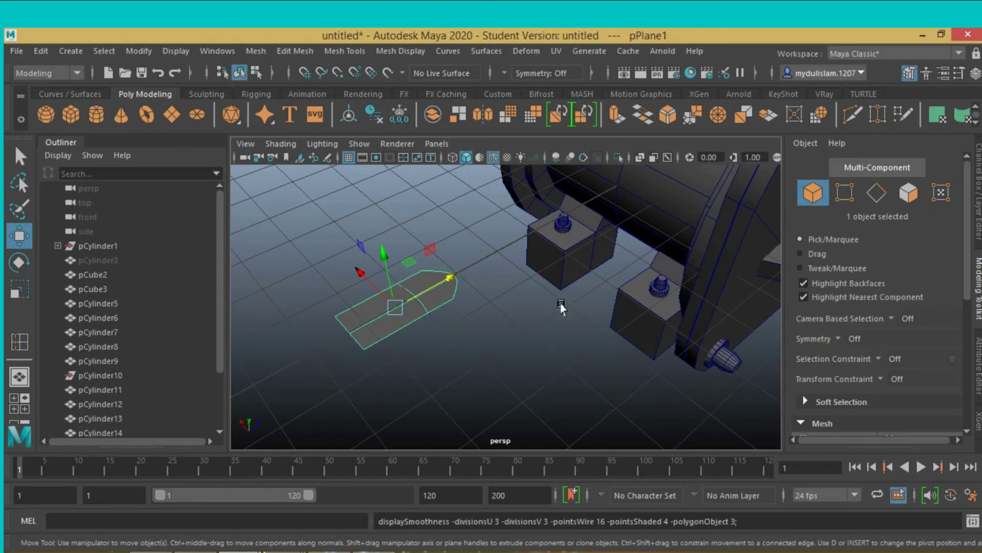
{"action": "key", "text": "1"}
{"action": "key", "text": "F9"}
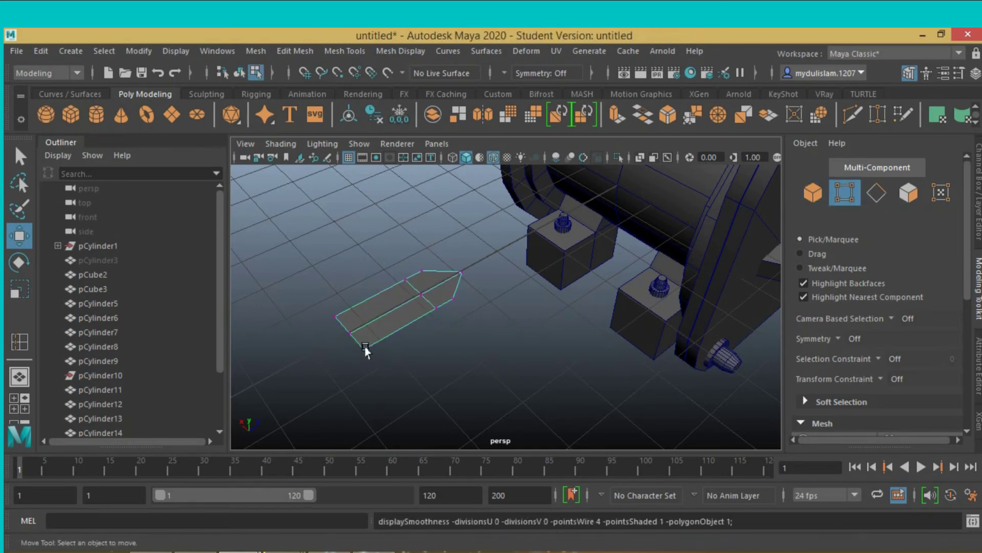
{"action": "left_click_drag", "start_coordinate": [304, 306], "coordinate": [373, 371]}
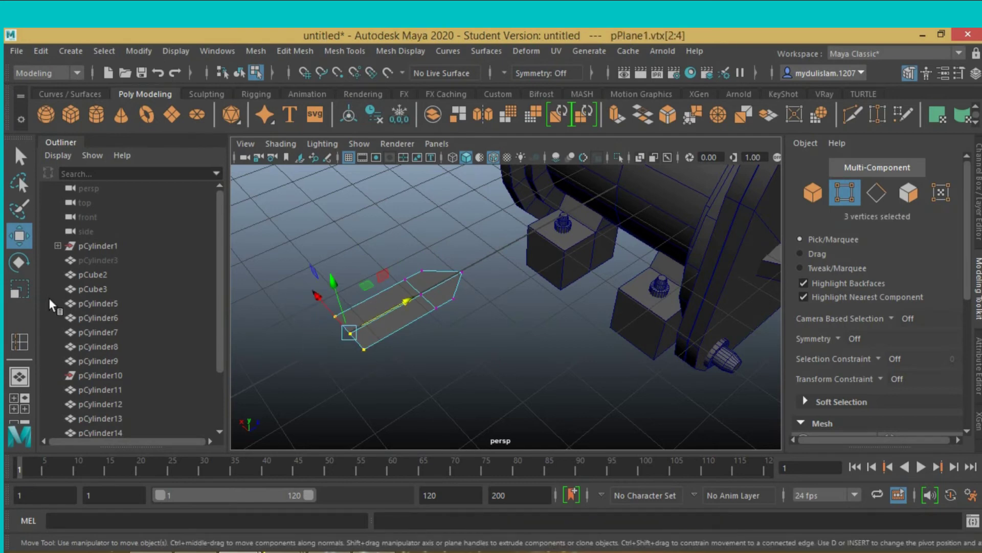
{"action": "left_click", "coordinate": [19, 290]}
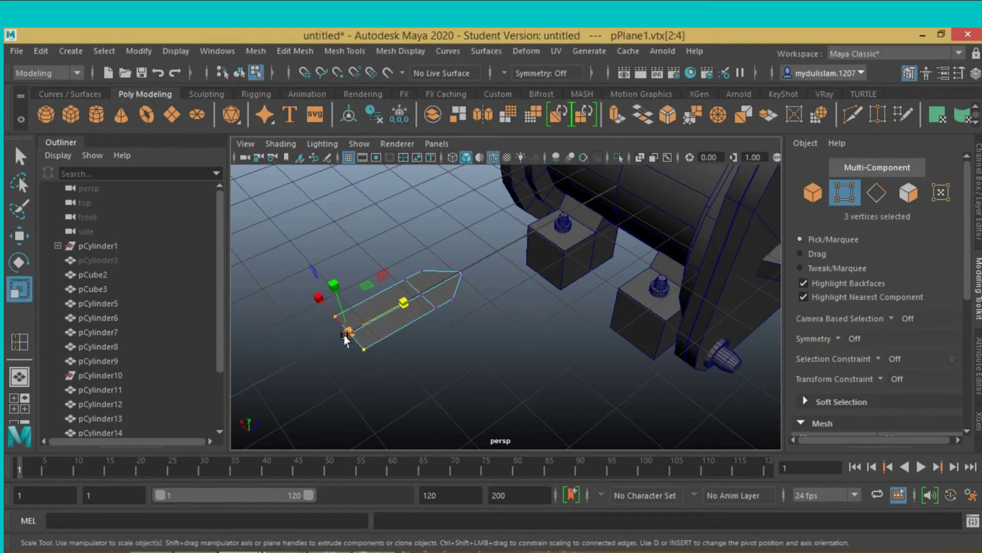
{"action": "left_click_drag", "start_coordinate": [346, 340], "coordinate": [324, 334]}
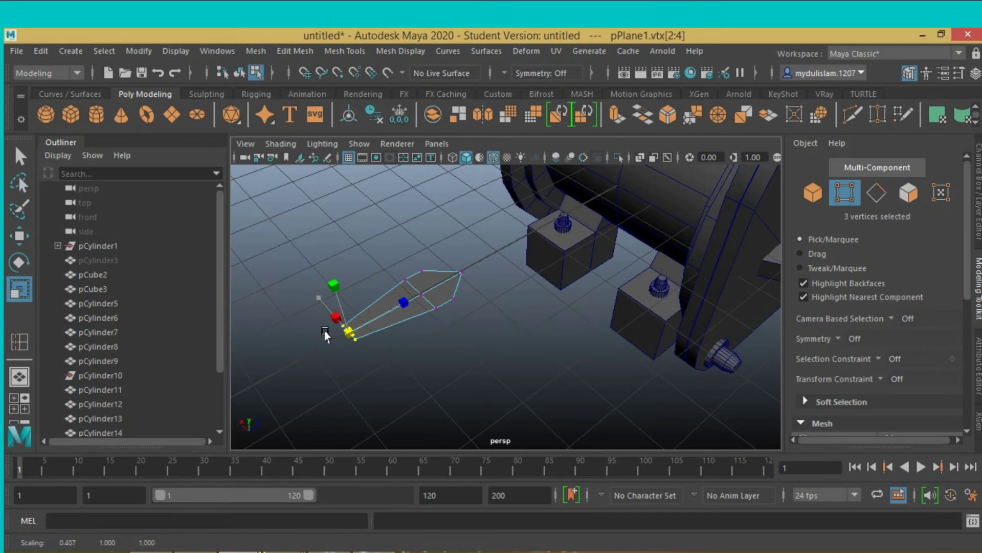
{"action": "left_click", "coordinate": [20, 156]}
{"action": "left_click", "coordinate": [813, 192]}
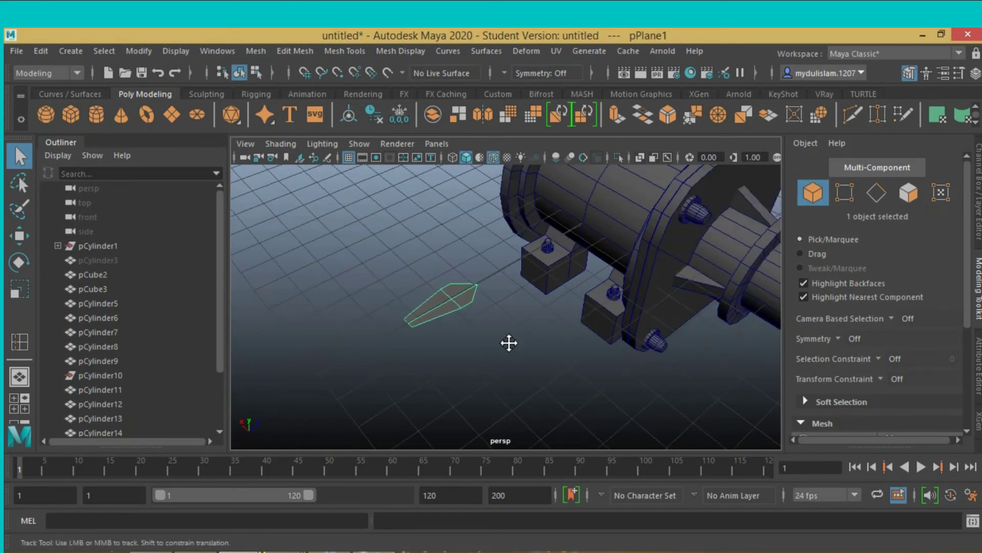
Frame the blade in the top view and freeze its transformations
{"action": "mouse_move", "coordinate": [509, 345]}
{"action": "left_mouse_down", "text": "alt"}
{"action": "mouse_move", "coordinate": [551, 279]}
{"action": "mouse_move", "coordinate": [544, 333]}
{"action": "left_mouse_up", "text": "alt"}
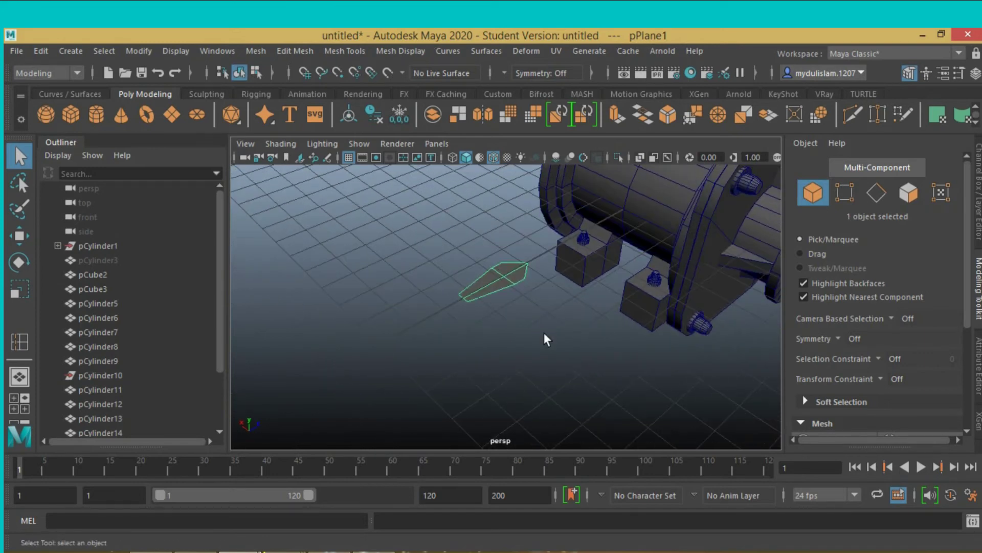
{"action": "key", "text": "space"}
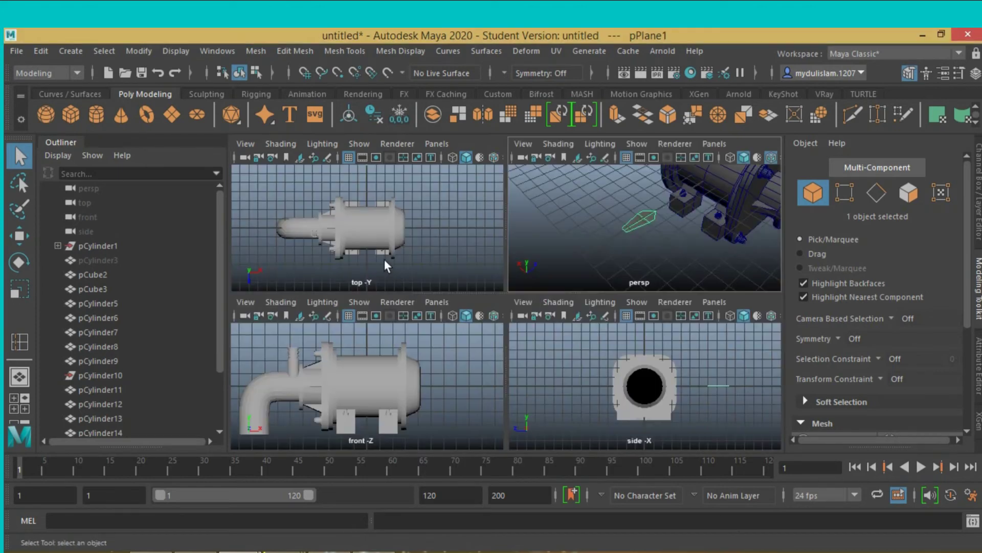
{"action": "key", "text": "space"}
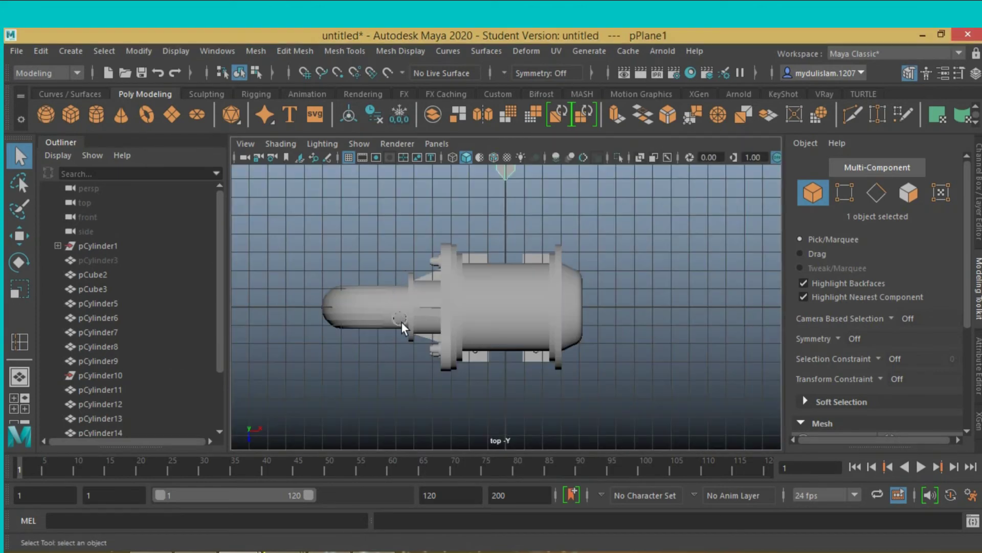
{"action": "key", "text": "f"}
{"action": "scroll", "coordinate": [402, 328], "scroll_direction": "down", "scroll_amount": 2}
{"action": "scroll", "coordinate": [401, 327], "scroll_direction": "down", "scroll_amount": 2}
{"action": "scroll", "coordinate": [402, 328], "scroll_direction": "down", "scroll_amount": 1}
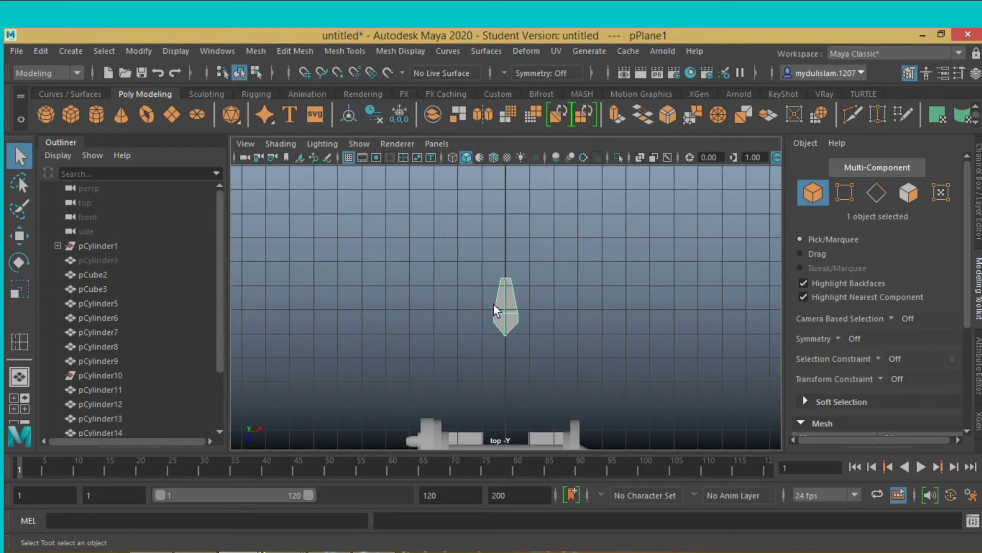
{"action": "left_click", "coordinate": [18, 262]}
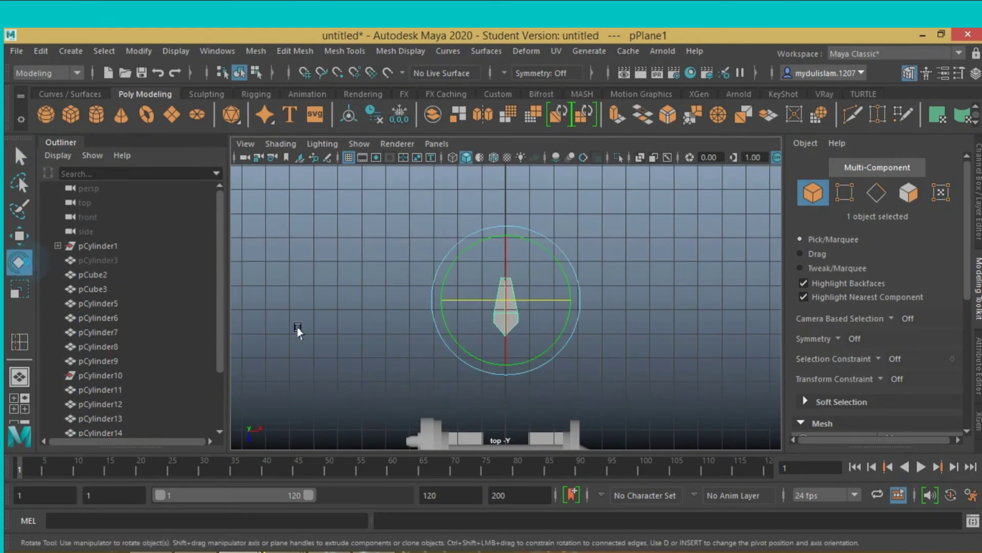
{"action": "key", "text": "space"}
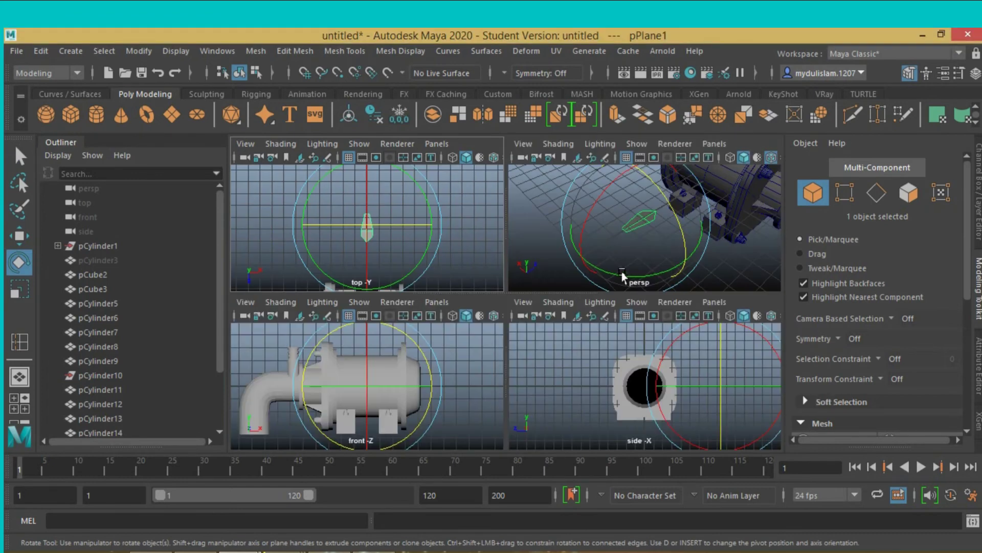
{"action": "key", "text": "space"}
{"action": "scroll", "coordinate": [603, 287], "scroll_direction": "up", "scroll_amount": 2}
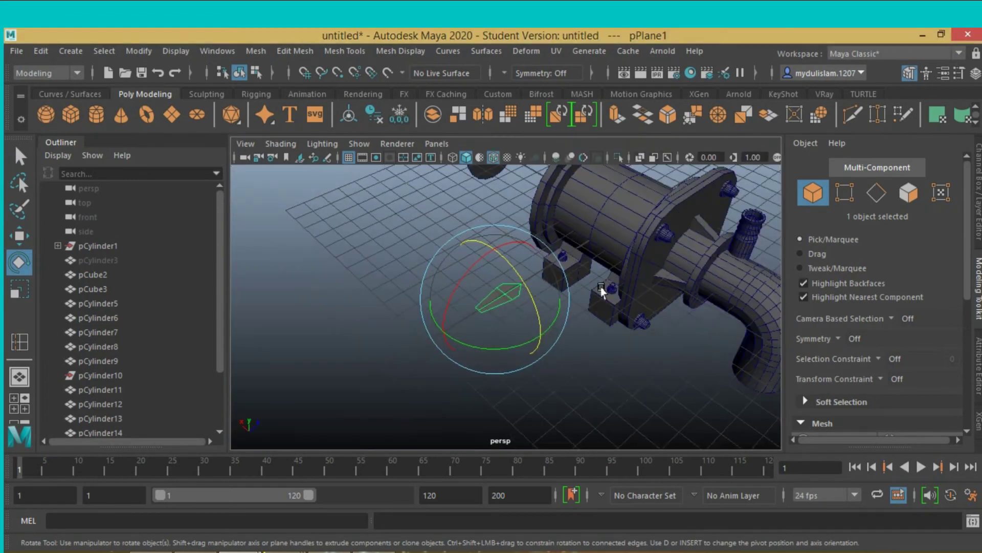
{"action": "left_click", "coordinate": [138, 50]}
{"action": "left_click", "coordinate": [164, 118]}
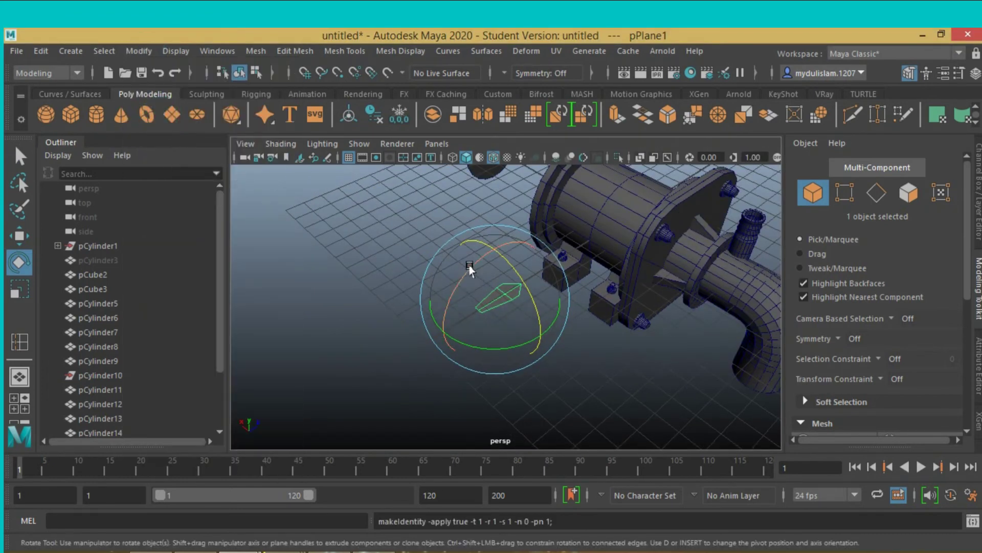
Rotate pPlane1 about Z to 45.076 degrees and check the value in the Channel Box
{"action": "left_click_drag", "start_coordinate": [448, 327], "coordinate": [421, 294], "text": "alt"}
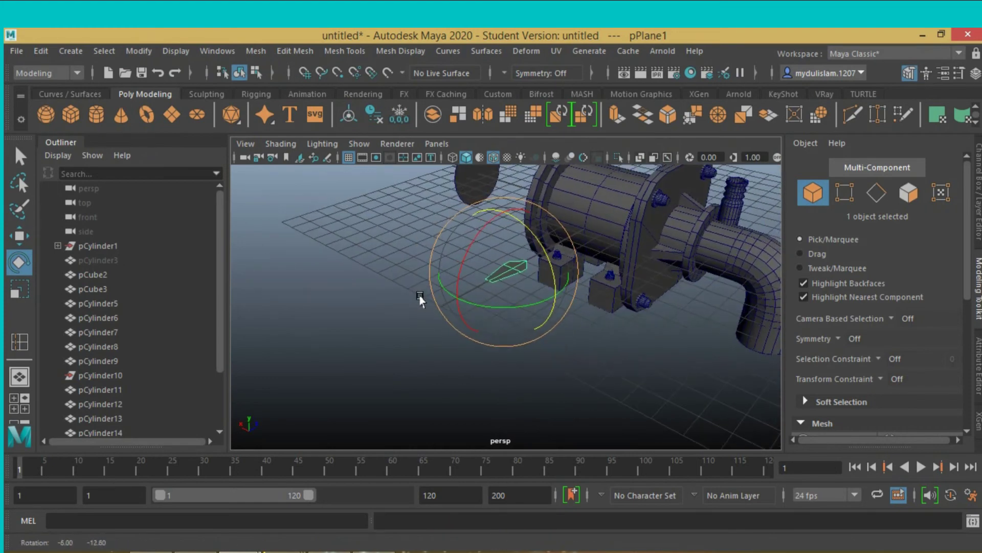
{"action": "mouse_move", "coordinate": [538, 240]}
{"action": "left_mouse_down"}
{"action": "mouse_move", "coordinate": [548, 271]}
{"action": "mouse_move", "coordinate": [517, 329]}
{"action": "mouse_move", "coordinate": [520, 313]}
{"action": "mouse_move", "coordinate": [484, 300]}
{"action": "left_mouse_up"}
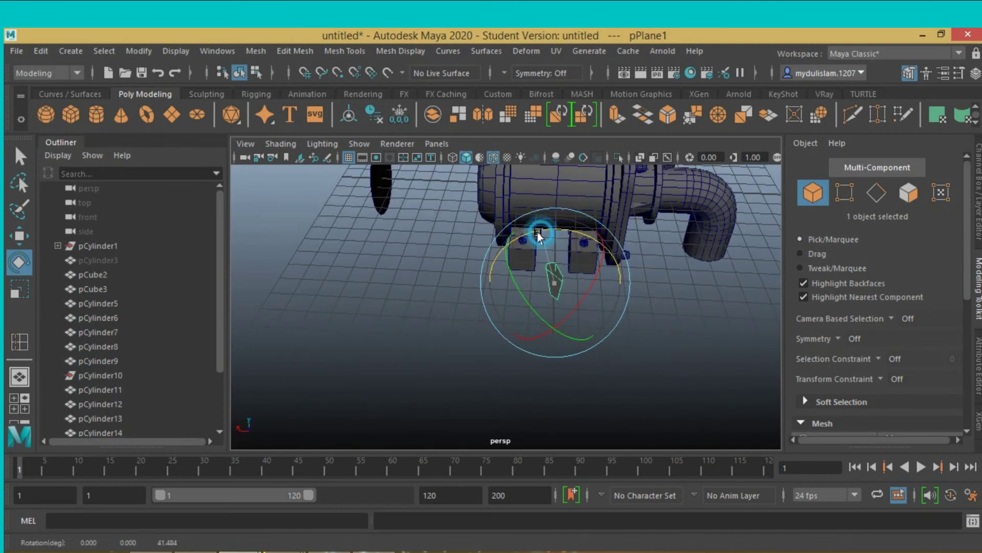
{"action": "left_click_drag", "start_coordinate": [541, 236], "coordinate": [527, 286]}
{"action": "left_click", "coordinate": [978, 207]}
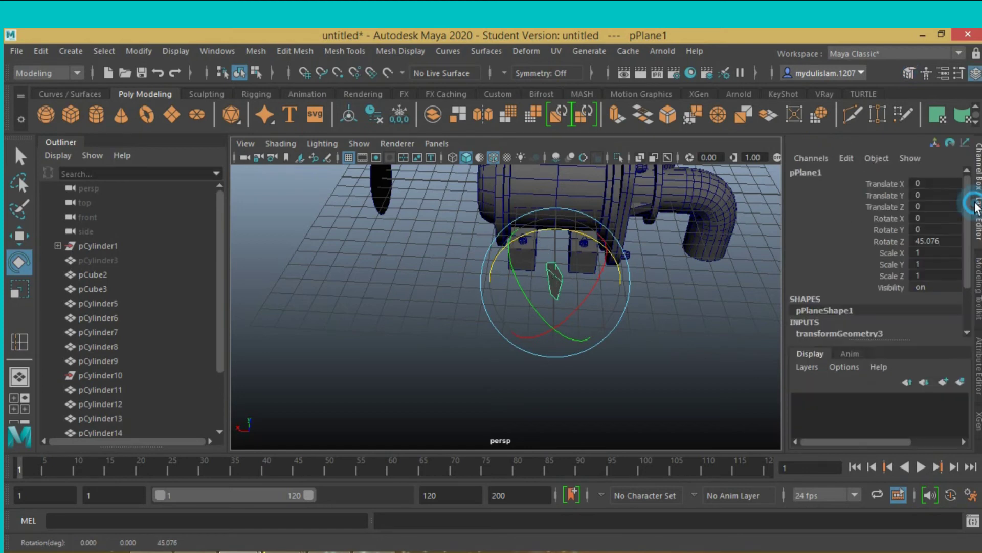
{"action": "mouse_move", "coordinate": [680, 338]}
{"action": "left_mouse_down", "text": "alt"}
{"action": "mouse_move", "coordinate": [605, 325]}
{"action": "mouse_move", "coordinate": [617, 333]}
{"action": "left_mouse_up", "text": "alt"}
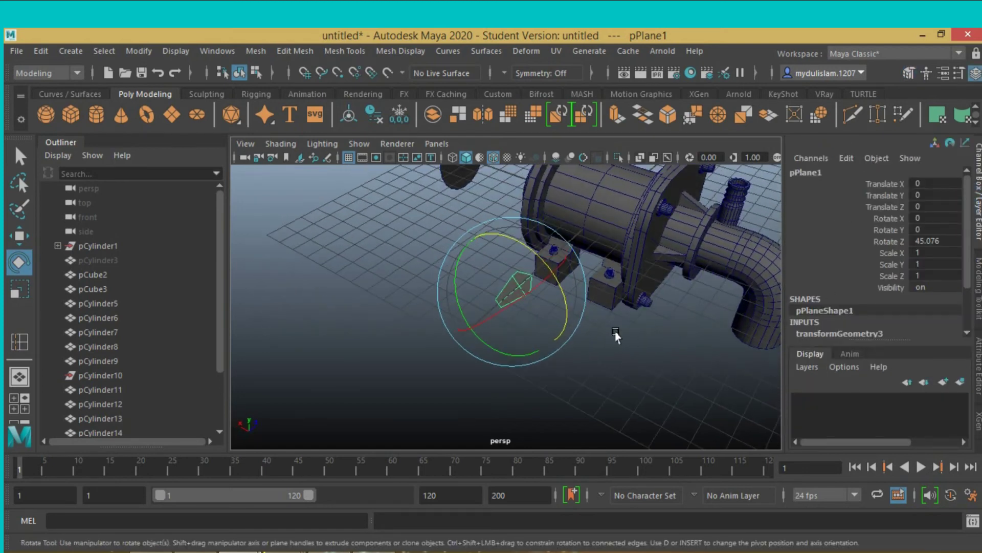
Freeze pPlane1's transformations so its 45° tilt is baked in and rotation reads 0
{"action": "left_click", "coordinate": [131, 56]}
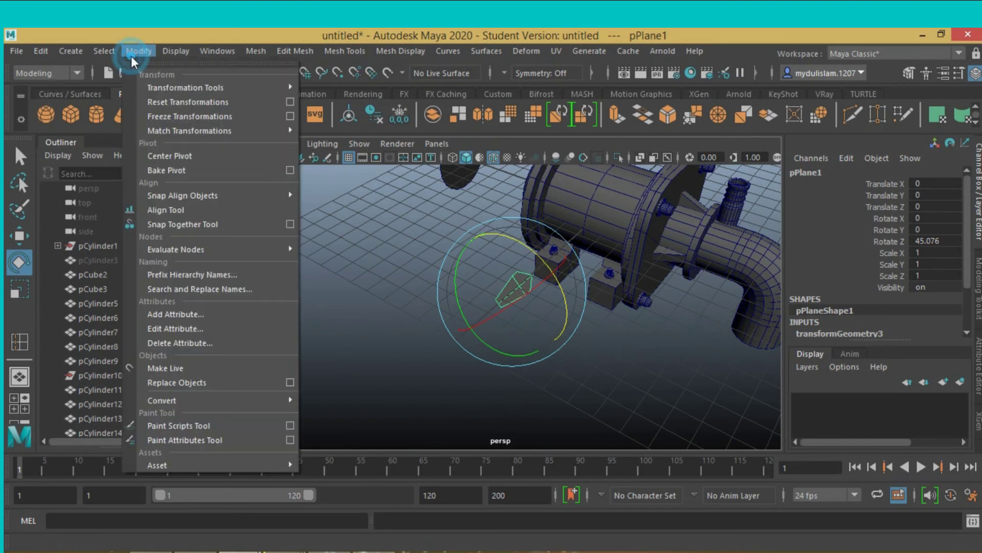
{"action": "left_click", "coordinate": [152, 118]}
{"action": "left_click_drag", "start_coordinate": [346, 248], "coordinate": [364, 256], "text": "alt"}
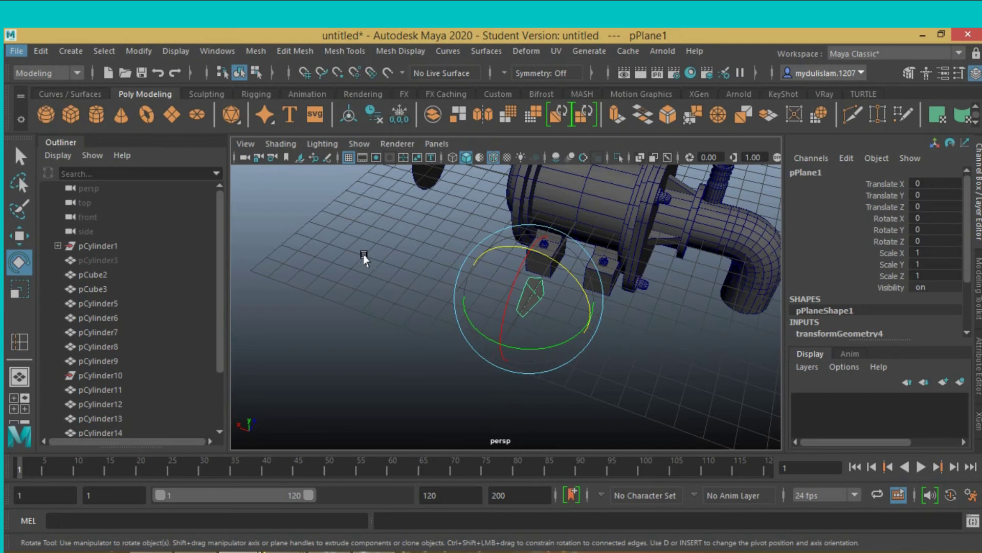
{"action": "scroll", "coordinate": [364, 258], "scroll_direction": "down", "scroll_amount": 5}
{"action": "scroll", "coordinate": [361, 258], "scroll_direction": "down", "scroll_amount": 1}
{"action": "scroll", "coordinate": [360, 257], "scroll_direction": "down", "scroll_amount": 1}
{"action": "scroll", "coordinate": [360, 258], "scroll_direction": "down", "scroll_amount": 1}
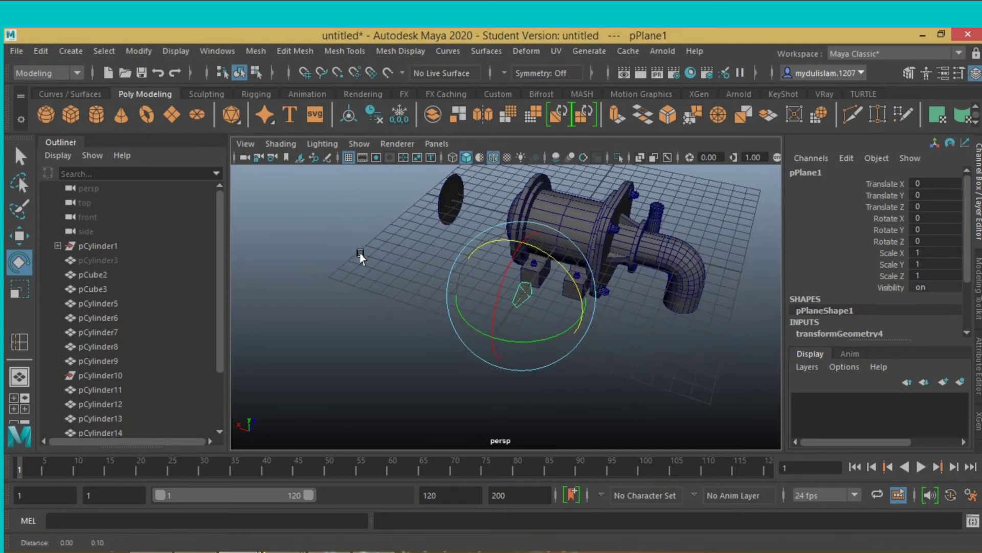
{"action": "middle_click_drag", "start_coordinate": [360, 257], "coordinate": [354, 281], "text": "alt"}
Maximize and zoom the top view on the blade, with the Move tool and Modeling Toolkit active
{"action": "key", "text": "space"}
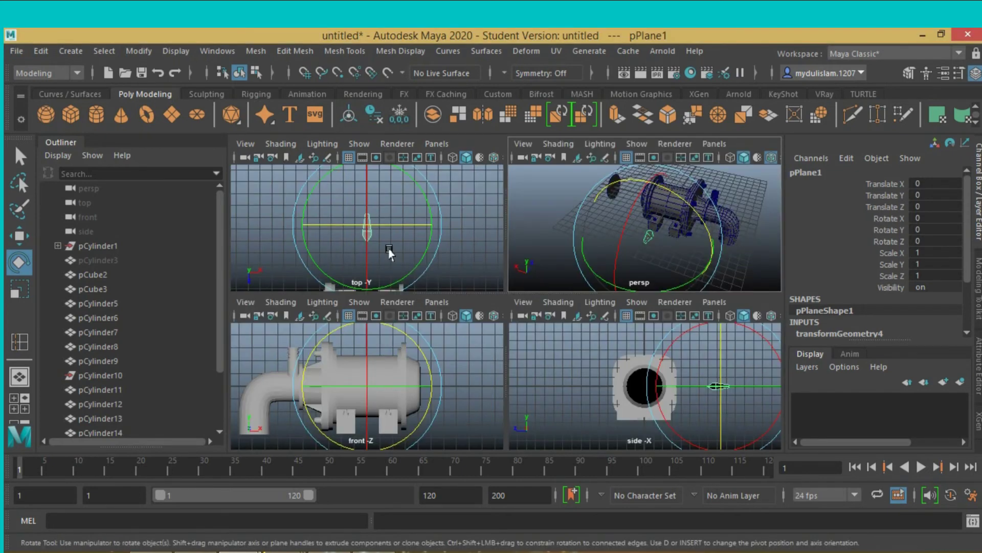
{"action": "key", "text": "space"}
{"action": "scroll", "coordinate": [391, 285], "scroll_direction": "up", "scroll_amount": 2}
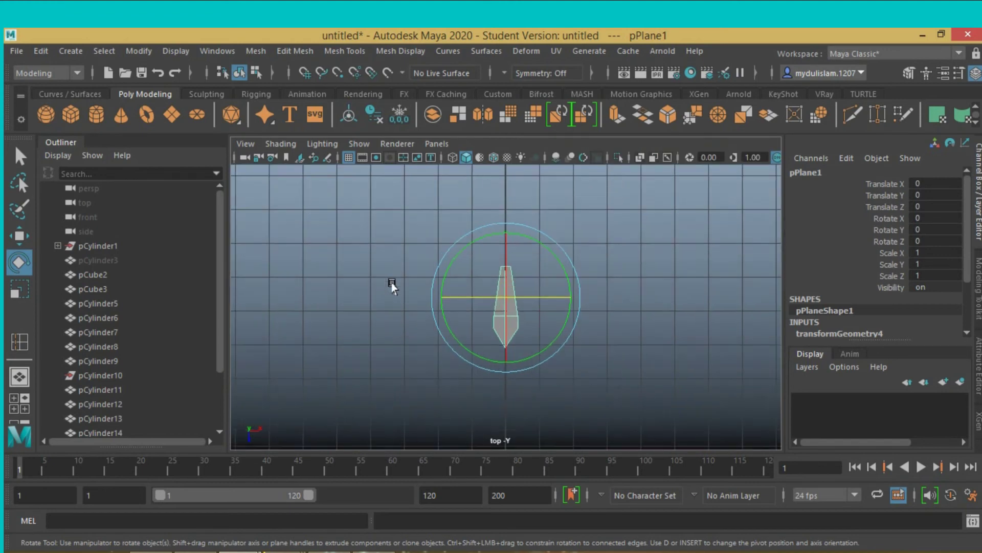
{"action": "scroll", "coordinate": [394, 287], "scroll_direction": "up", "scroll_amount": 2}
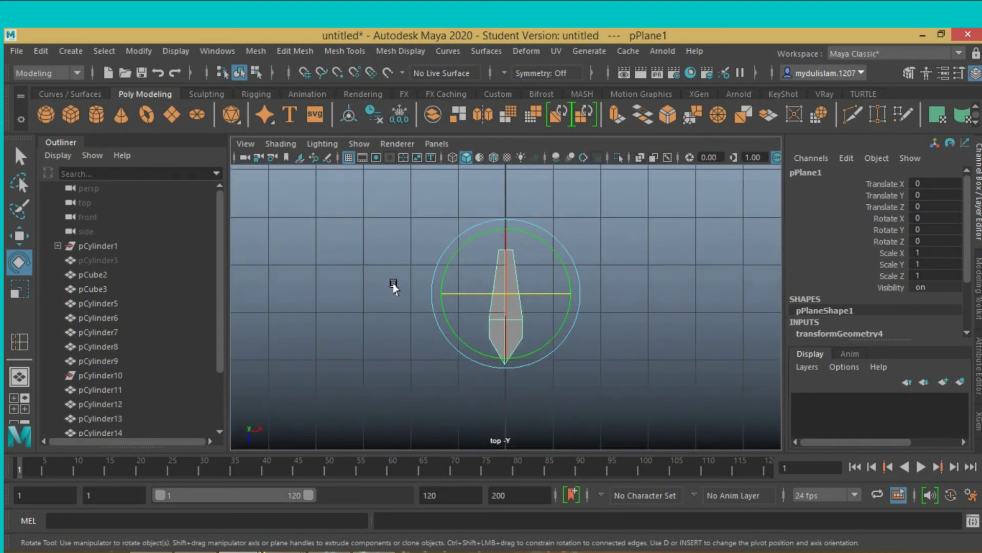
{"action": "left_click", "coordinate": [22, 241]}
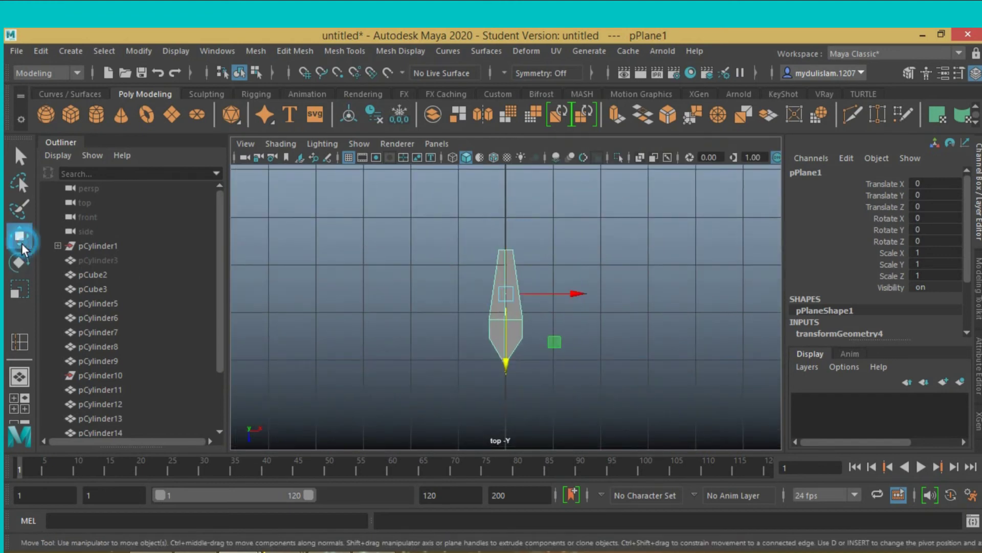
{"action": "left_click", "coordinate": [907, 73]}
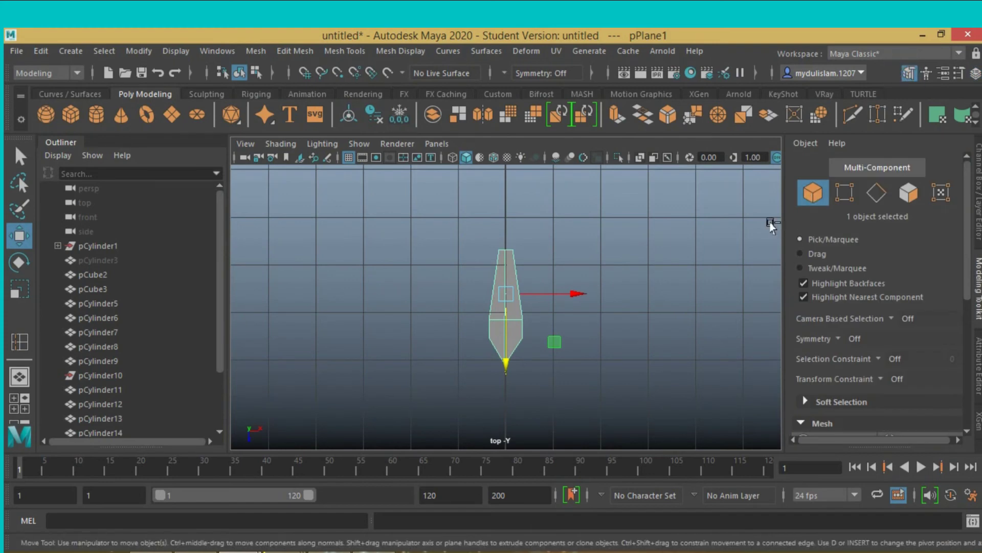
Duplicate the blade as pPlane2 and set the copy's Rotate X to -180
{"action": "key", "text": "ctrl+d"}
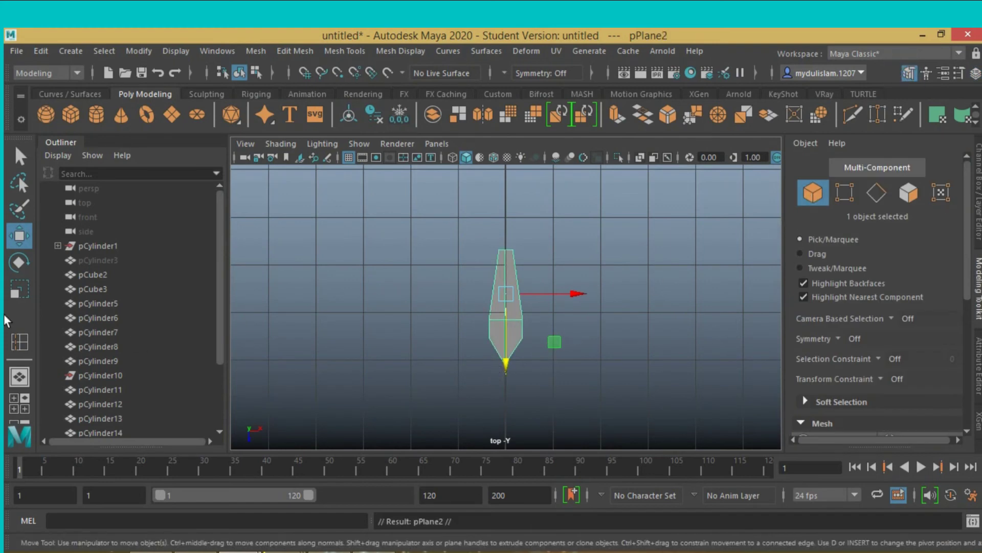
{"action": "left_click", "coordinate": [19, 262]}
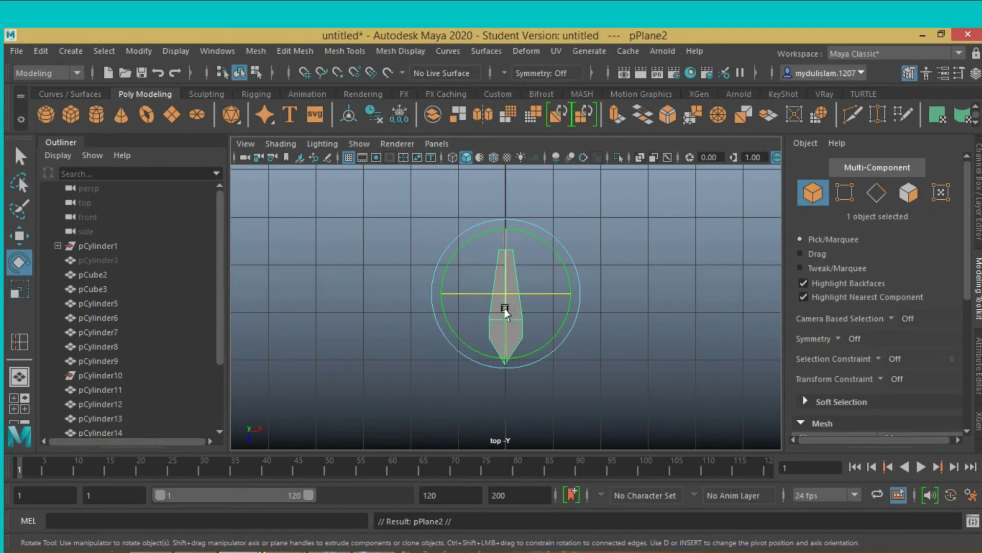
{"action": "left_click_drag", "start_coordinate": [505, 310], "coordinate": [509, 213]}
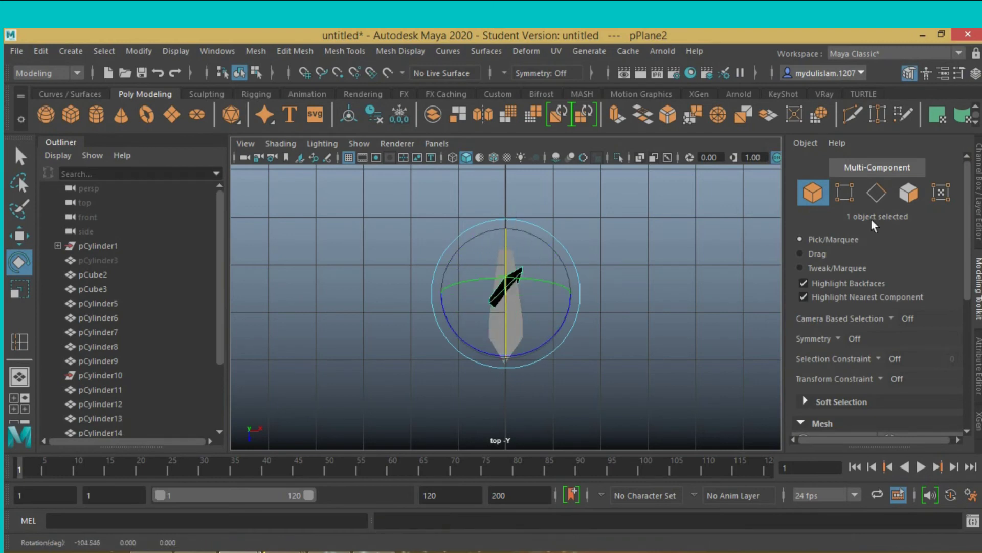
{"action": "left_click", "coordinate": [977, 185]}
{"action": "double_click", "coordinate": [954, 217]}
{"action": "type", "text": "-180"}
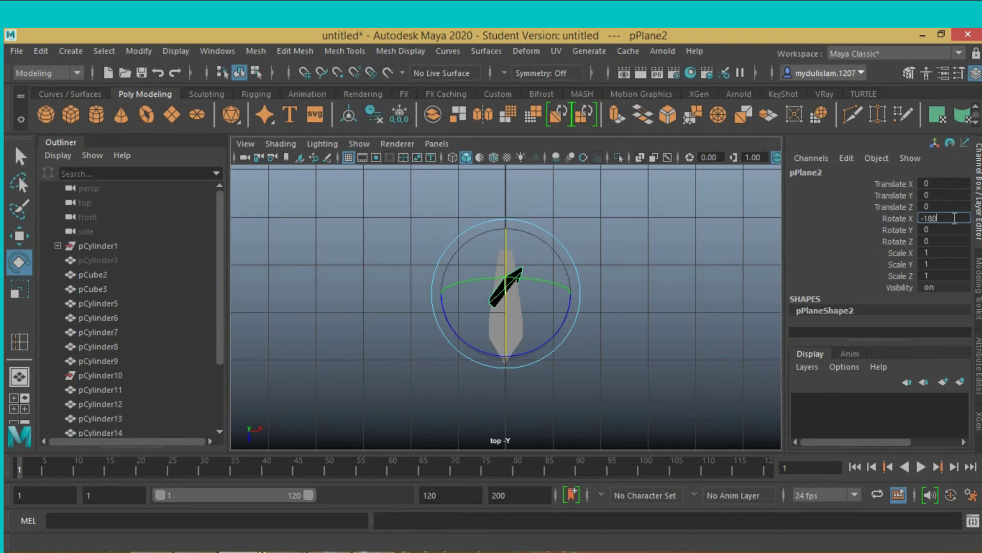
{"action": "key", "text": "Return"}
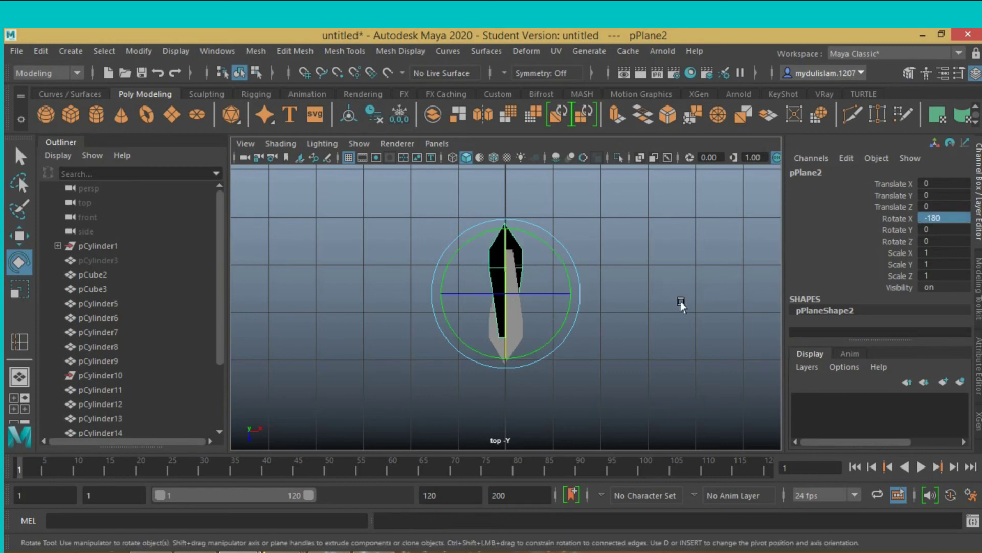
{"action": "key", "text": "space"}
{"action": "key", "text": "space"}
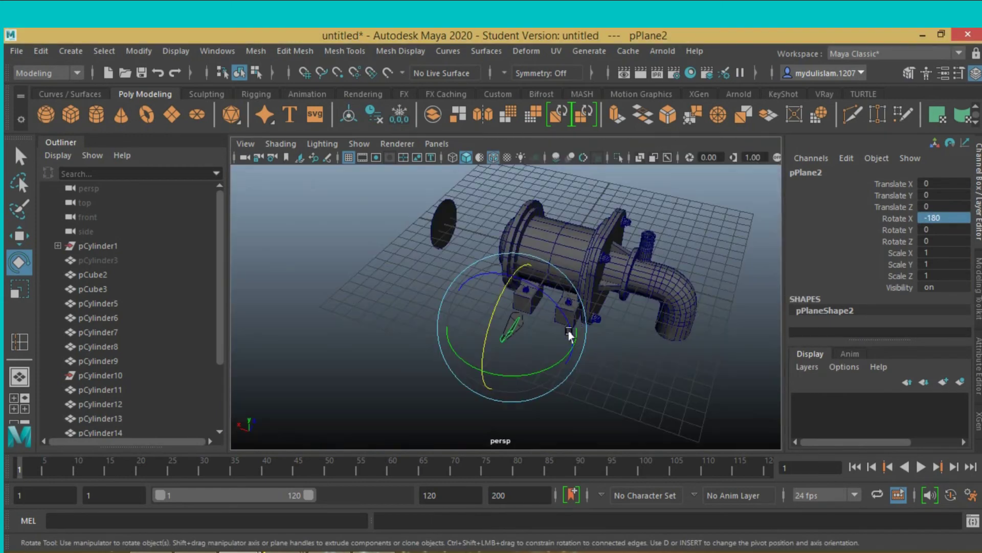
{"action": "left_click_drag", "start_coordinate": [570, 336], "coordinate": [548, 328], "text": "alt"}
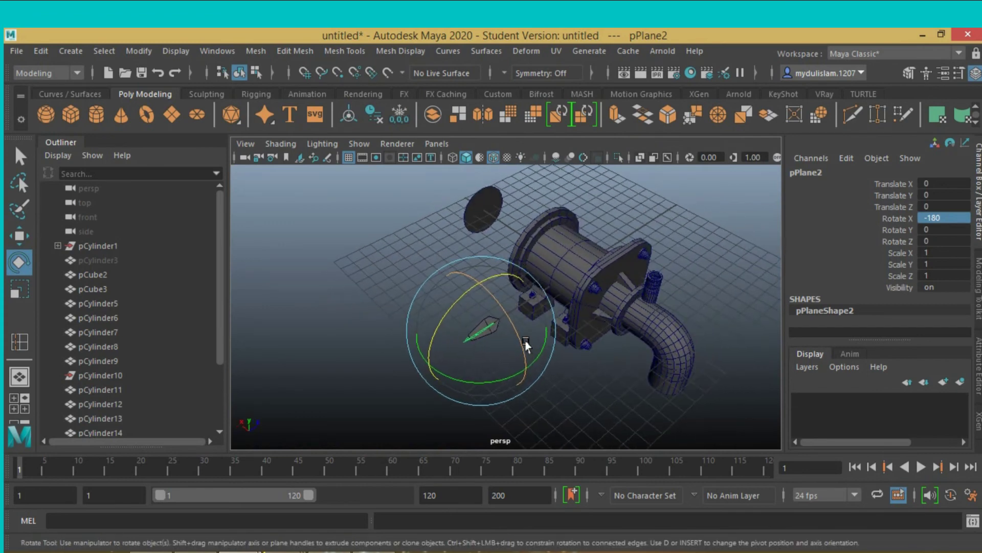
{"action": "scroll", "coordinate": [562, 312], "scroll_direction": "up", "scroll_amount": 3}
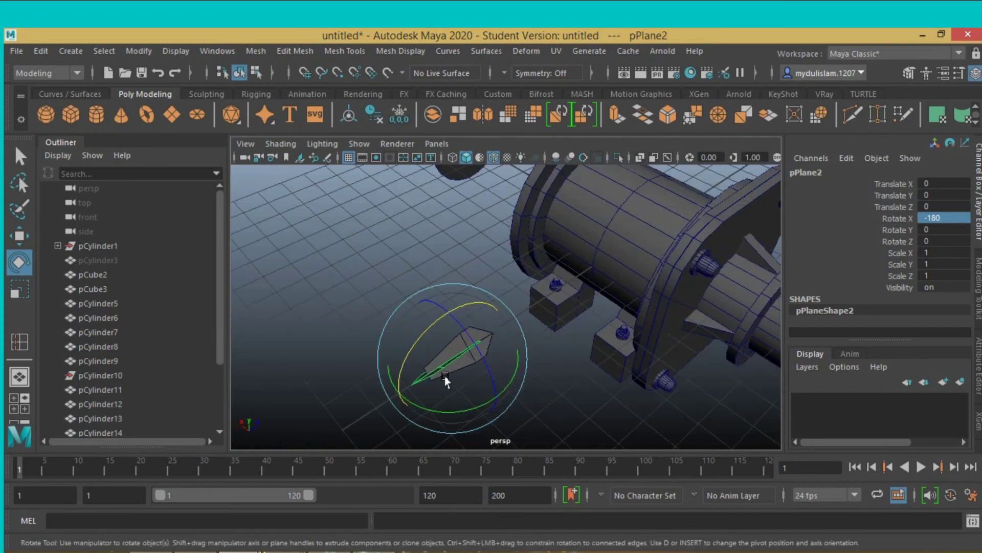
{"action": "middle_click_drag", "start_coordinate": [445, 381], "coordinate": [494, 337], "text": "alt"}
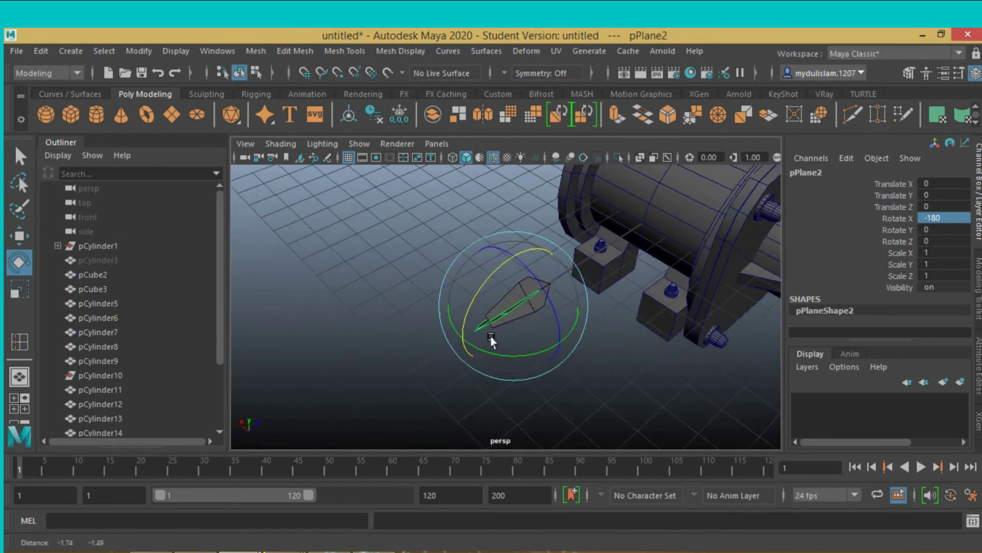
Move pPlane2 along Z to Translate Z -2.657
{"action": "left_click", "coordinate": [17, 243]}
{"action": "left_click_drag", "start_coordinate": [562, 274], "coordinate": [504, 325]}
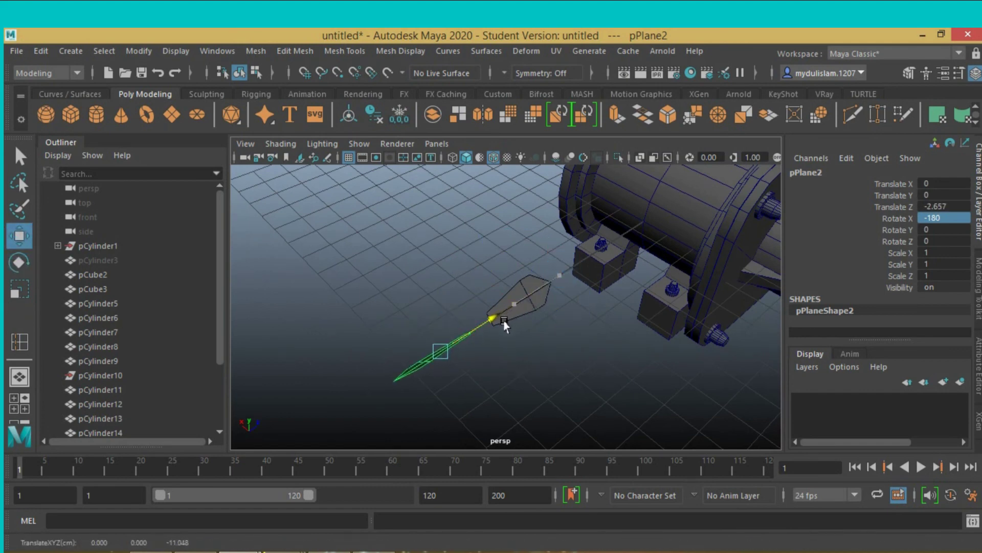
{"action": "left_click_drag", "start_coordinate": [527, 332], "coordinate": [500, 324], "text": "alt"}
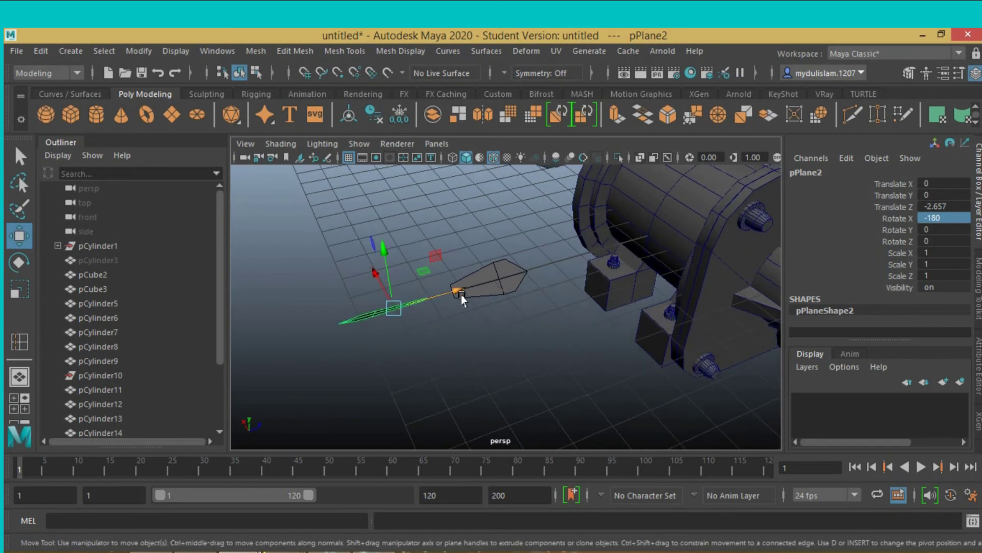
Duplicate the blades, combine them into one mesh pPlane5, and rotate it to about -89° in Y
{"action": "left_click", "coordinate": [500, 291]}
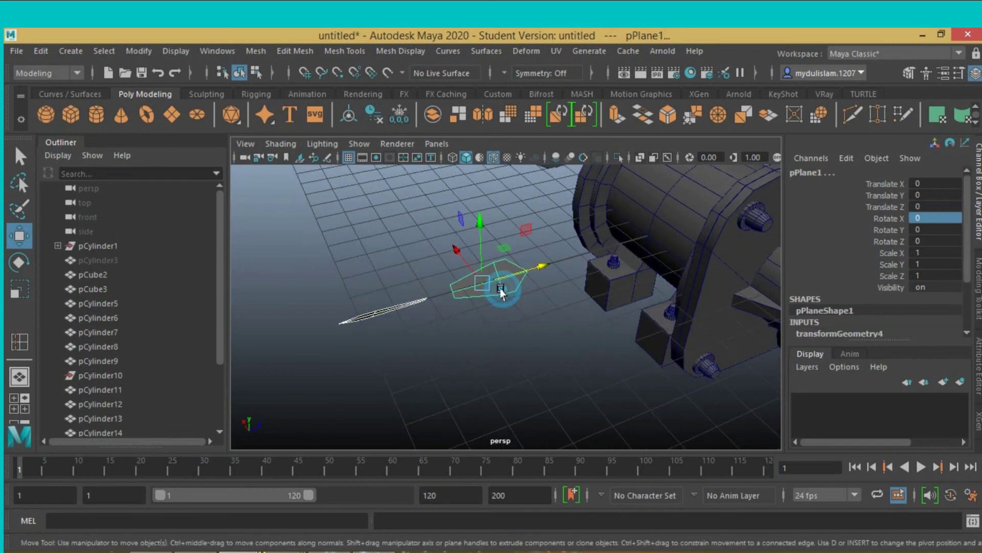
{"action": "key", "text": "ctrl+d"}
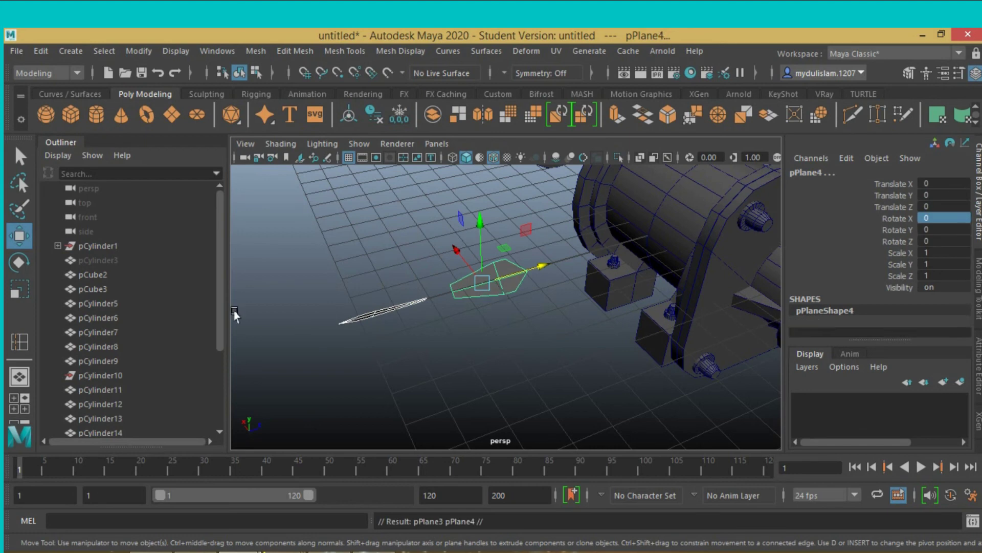
{"action": "left_click", "coordinate": [27, 263]}
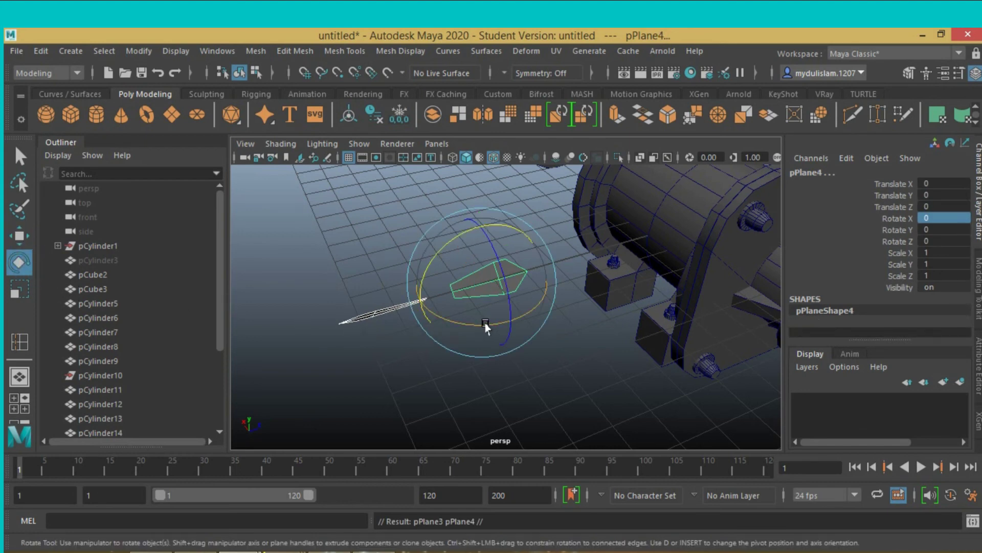
{"action": "left_click_drag", "start_coordinate": [485, 326], "coordinate": [466, 330]}
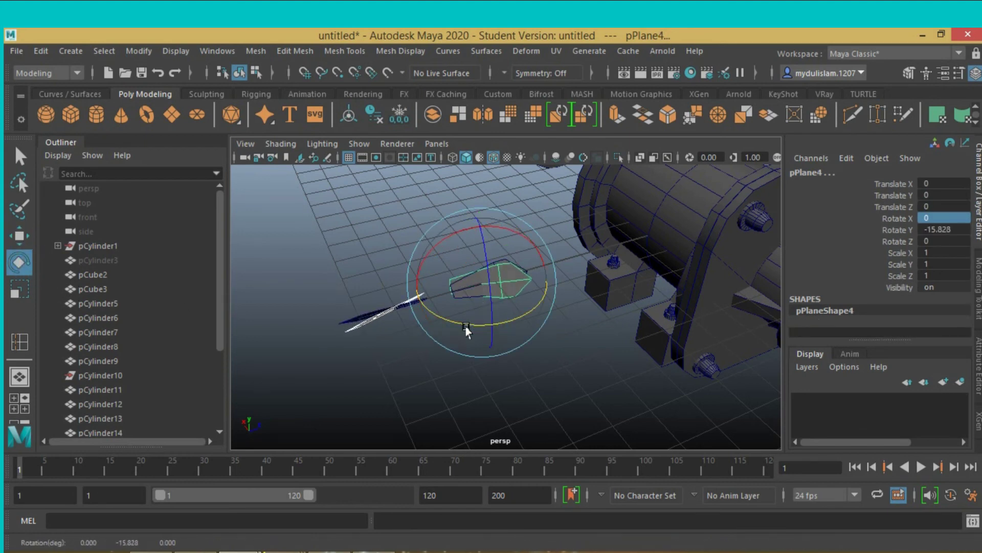
{"action": "key", "text": "ctrl+z"}
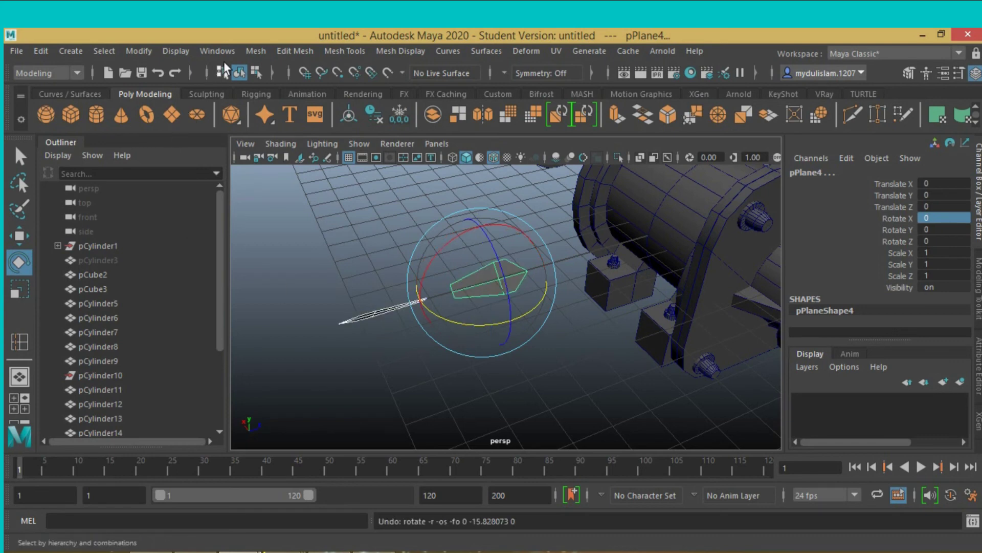
{"action": "left_click", "coordinate": [248, 51]}
{"action": "left_click", "coordinate": [273, 102]}
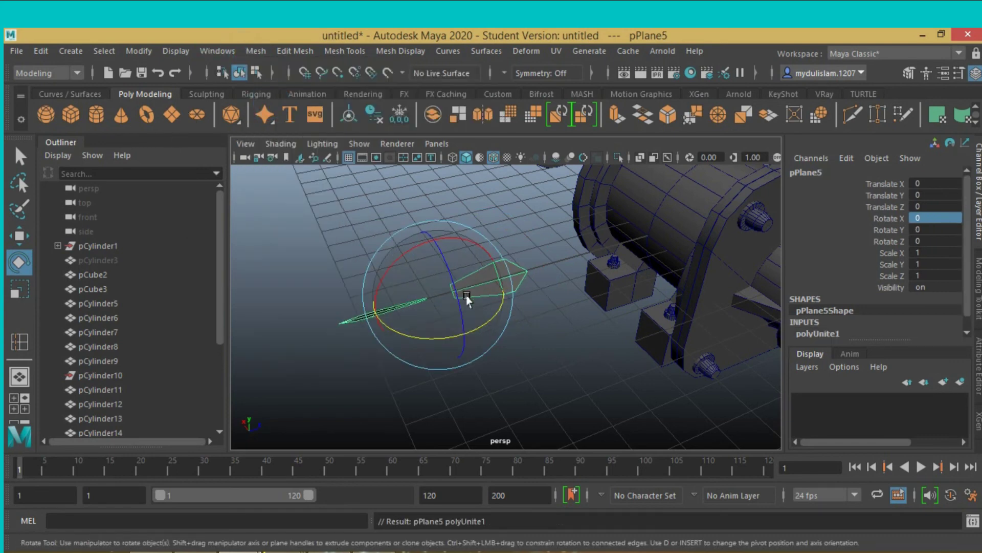
{"action": "left_click_drag", "start_coordinate": [485, 324], "coordinate": [397, 352]}
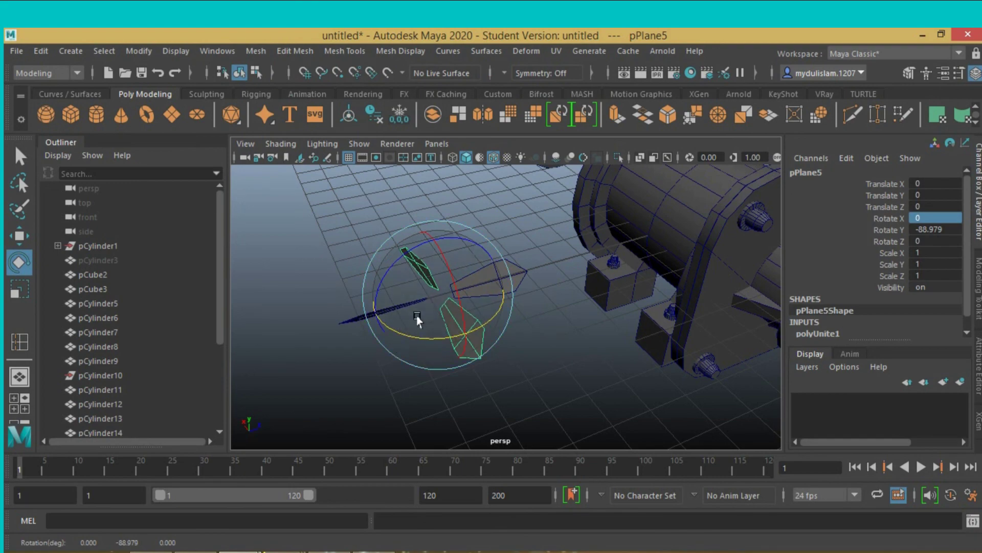
{"action": "mouse_move", "coordinate": [489, 343]}
{"action": "left_mouse_down", "text": "alt"}
{"action": "mouse_move", "coordinate": [597, 357]}
{"action": "mouse_move", "coordinate": [625, 346]}
{"action": "mouse_move", "coordinate": [555, 351]}
{"action": "left_mouse_up", "text": "alt"}
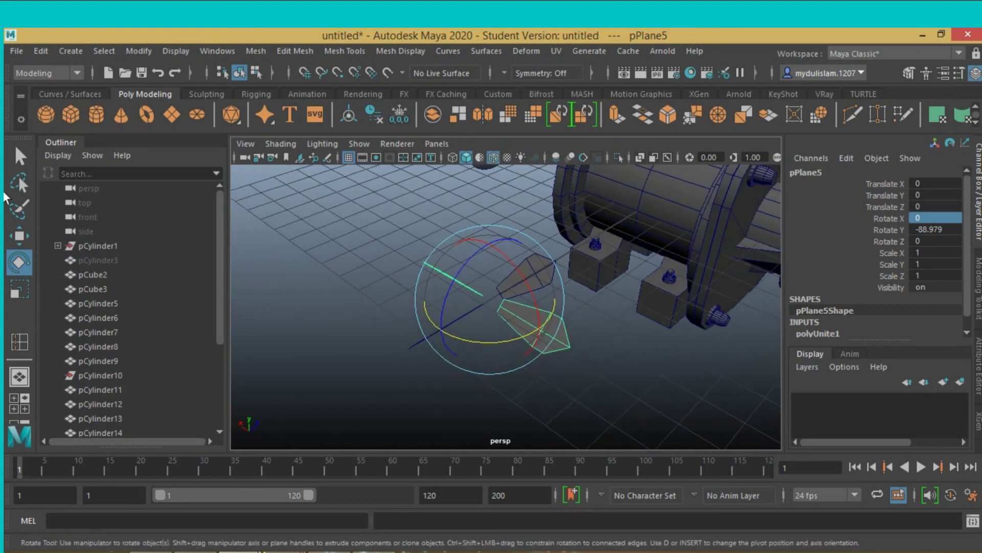
Delete the combined pPlane5 blades' construction history
{"action": "left_click", "coordinate": [42, 51]}
{"action": "mouse_move", "coordinate": [63, 181]}
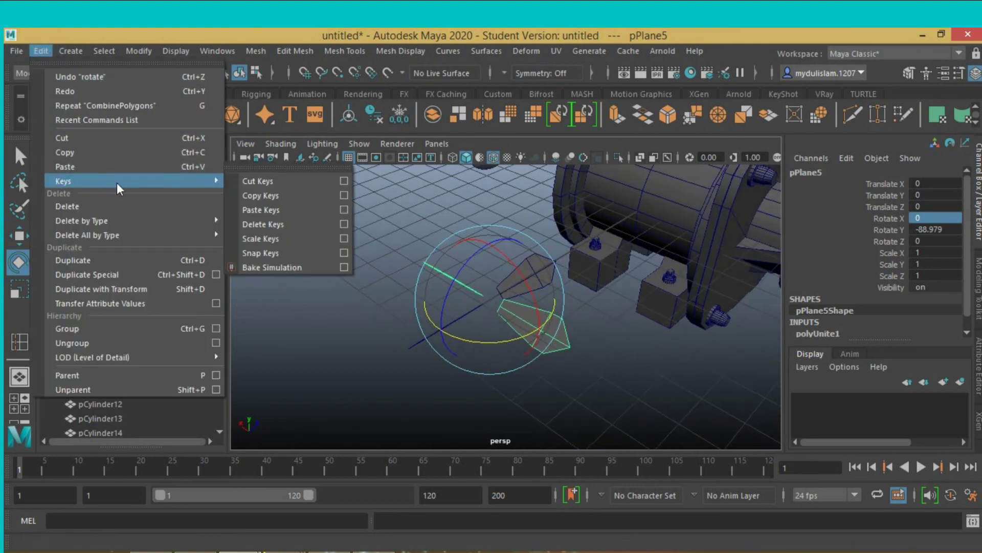
{"action": "left_click", "coordinate": [250, 220]}
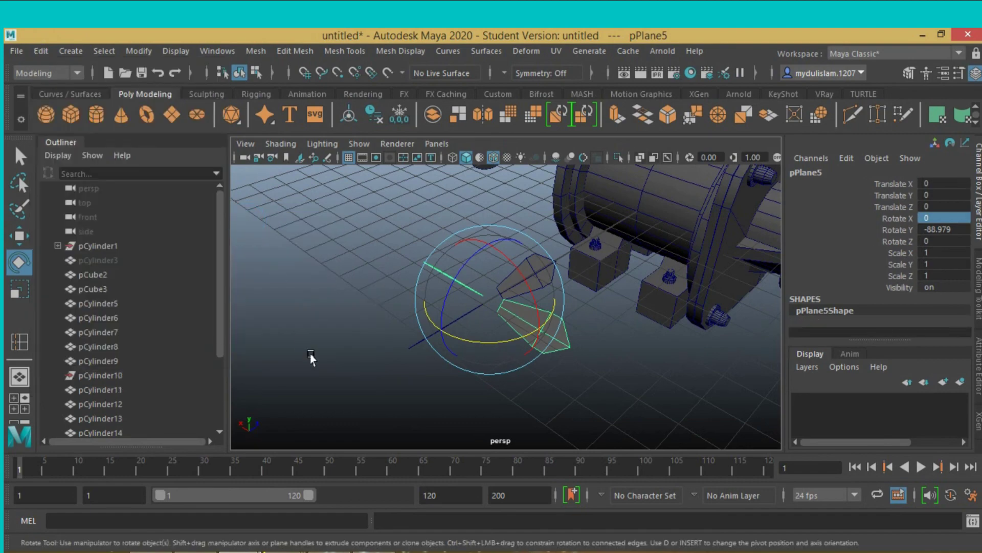
{"action": "mouse_move", "coordinate": [311, 358]}
{"action": "left_mouse_down", "text": "alt"}
{"action": "mouse_move", "coordinate": [399, 365]}
{"action": "mouse_move", "coordinate": [387, 339]}
{"action": "mouse_move", "coordinate": [330, 358]}
{"action": "left_mouse_up", "text": "alt"}
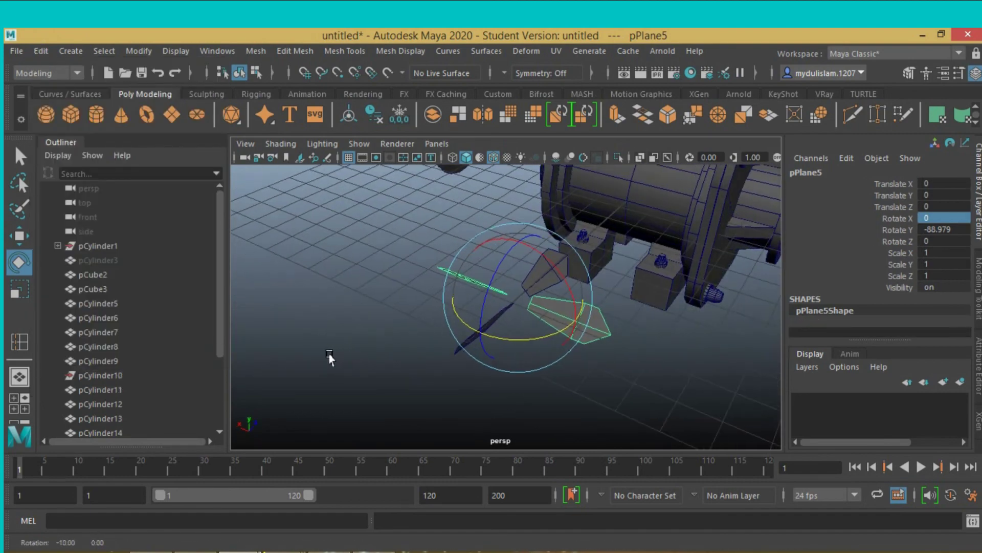
{"action": "left_click", "coordinate": [111, 260]}
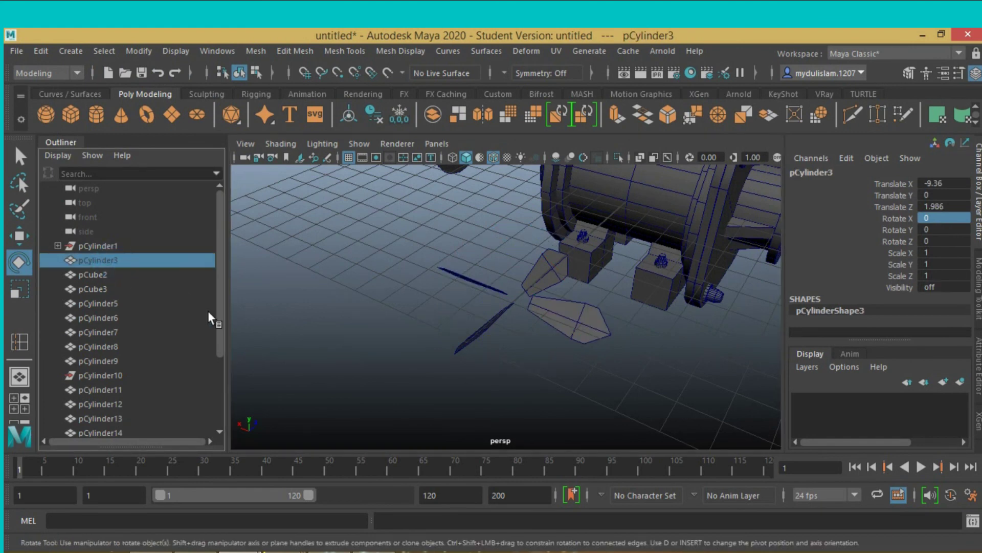
Unhide pCylinder3 and move it beside the blades to Translate X 5.259, Z -9.552
{"action": "key", "text": "h"}
{"action": "scroll", "coordinate": [428, 342], "scroll_direction": "down", "scroll_amount": 5}
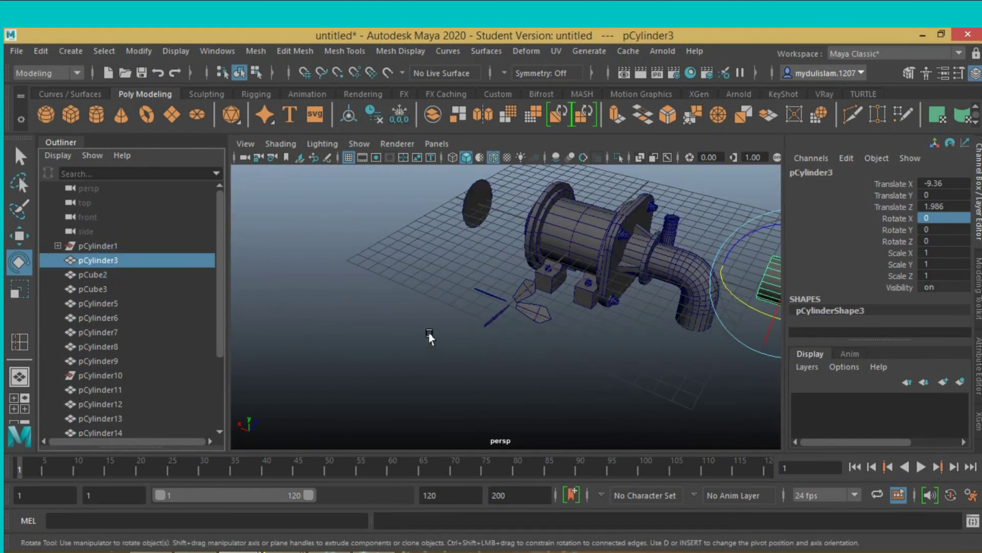
{"action": "scroll", "coordinate": [430, 339], "scroll_direction": "down", "scroll_amount": 2}
{"action": "left_click", "coordinate": [19, 235]}
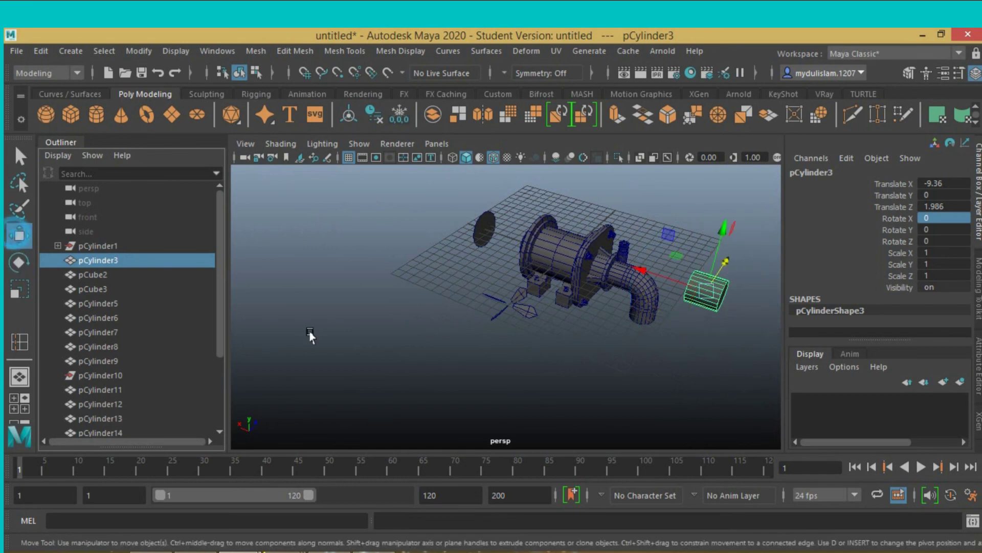
{"action": "mouse_move", "coordinate": [724, 265]}
{"action": "left_mouse_down"}
{"action": "mouse_move", "coordinate": [534, 312]}
{"action": "mouse_move", "coordinate": [465, 294]}
{"action": "left_mouse_up"}
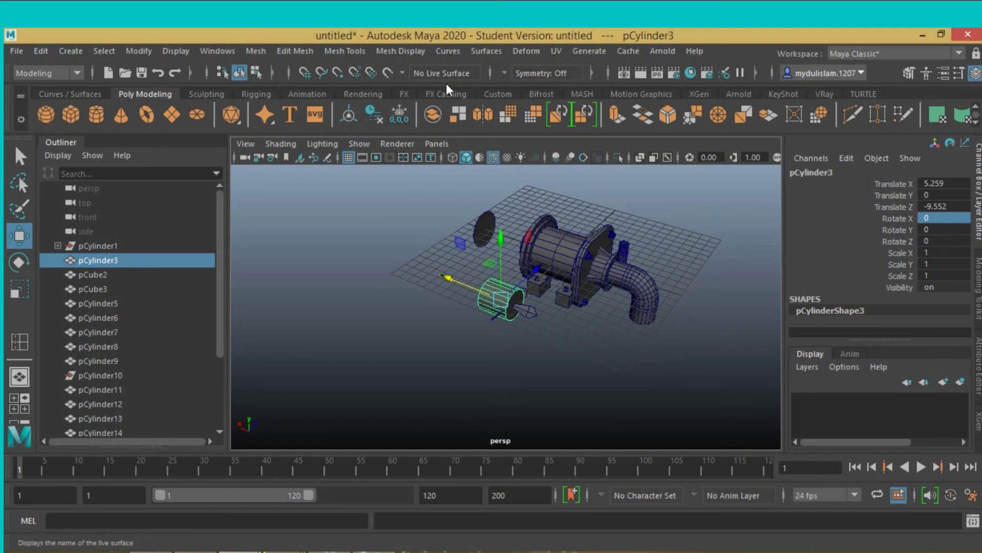
{"action": "left_click", "coordinate": [142, 51]}
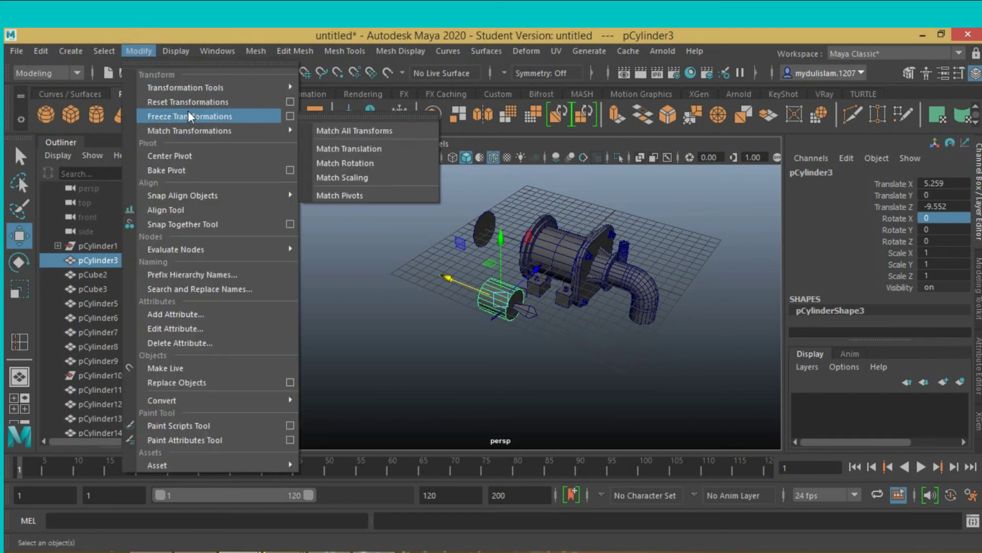
Freeze pCylinder3's transforms and set its Rotate Z to 90 so it stands upright
{"action": "left_click", "coordinate": [194, 114]}
{"action": "left_click", "coordinate": [15, 264]}
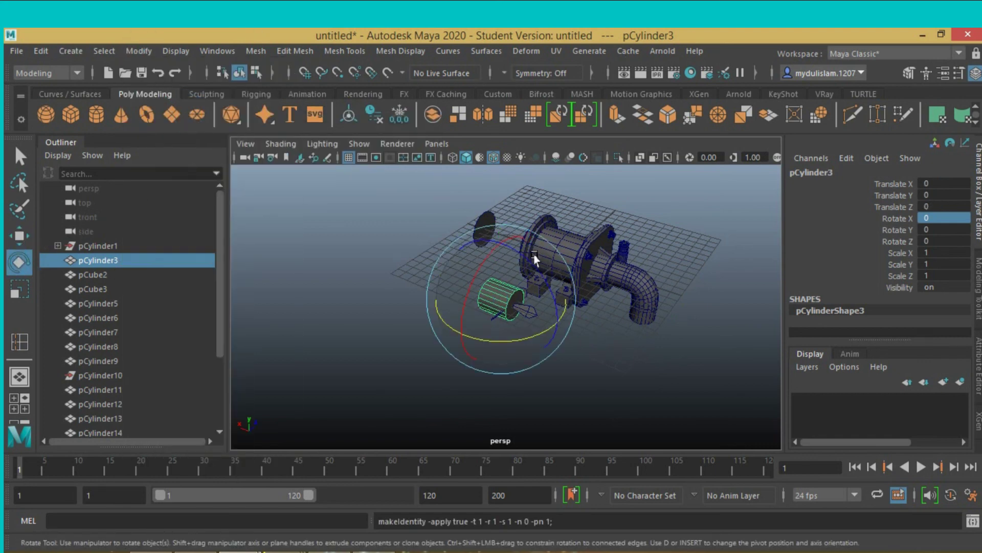
{"action": "left_click_drag", "start_coordinate": [531, 254], "coordinate": [553, 318]}
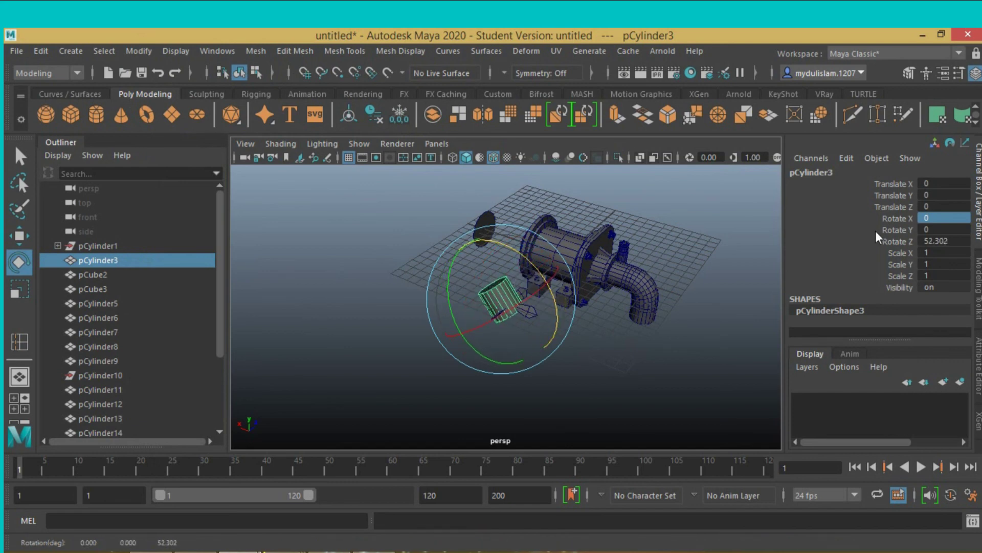
{"action": "double_click", "coordinate": [933, 241]}
{"action": "type", "text": "90"}
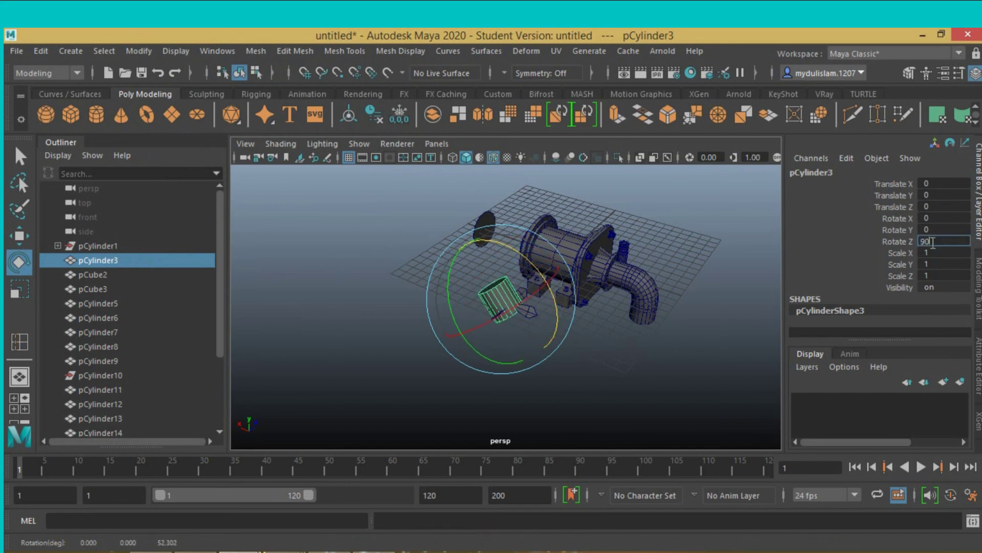
{"action": "key", "text": "Return"}
Move the cylinder along X to Translate X -0.326 toward the blades' centre
{"action": "mouse_move", "coordinate": [617, 348]}
{"action": "left_mouse_down", "text": "alt"}
{"action": "mouse_move", "coordinate": [658, 361]}
{"action": "mouse_move", "coordinate": [640, 358]}
{"action": "left_mouse_up", "text": "alt"}
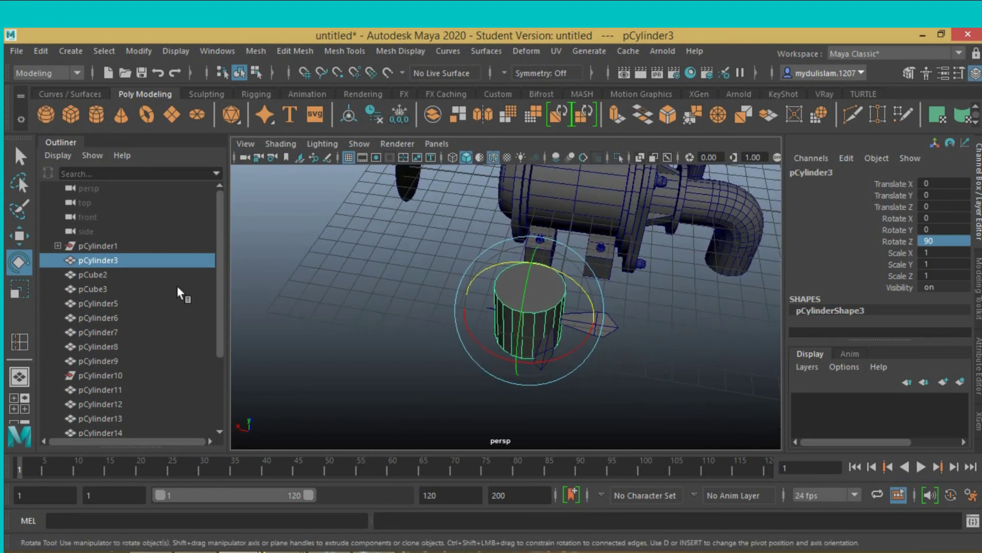
{"action": "left_click", "coordinate": [20, 237]}
{"action": "left_click_drag", "start_coordinate": [467, 306], "coordinate": [474, 308]}
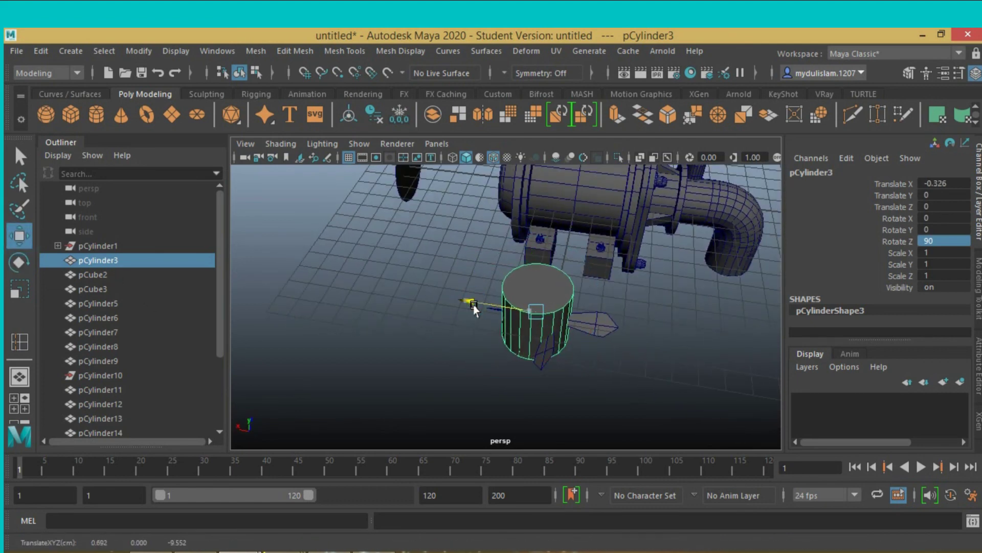
{"action": "key", "text": "space"}
{"action": "key", "text": "space"}
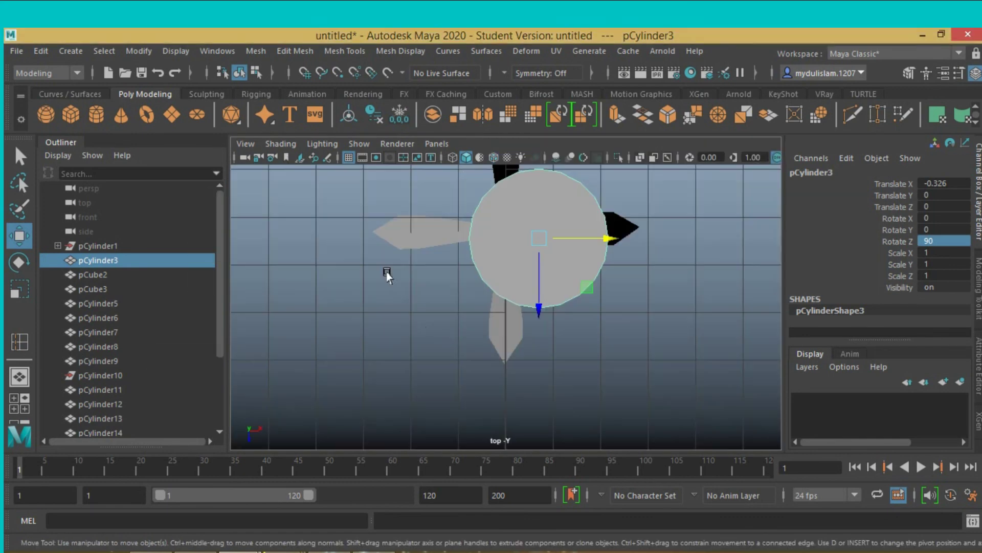
In the top view, scale pCylinder3 down to 0.483 and move it to X -0.969, Z -0.253
{"action": "scroll", "coordinate": [426, 338], "scroll_direction": "down", "scroll_amount": 2}
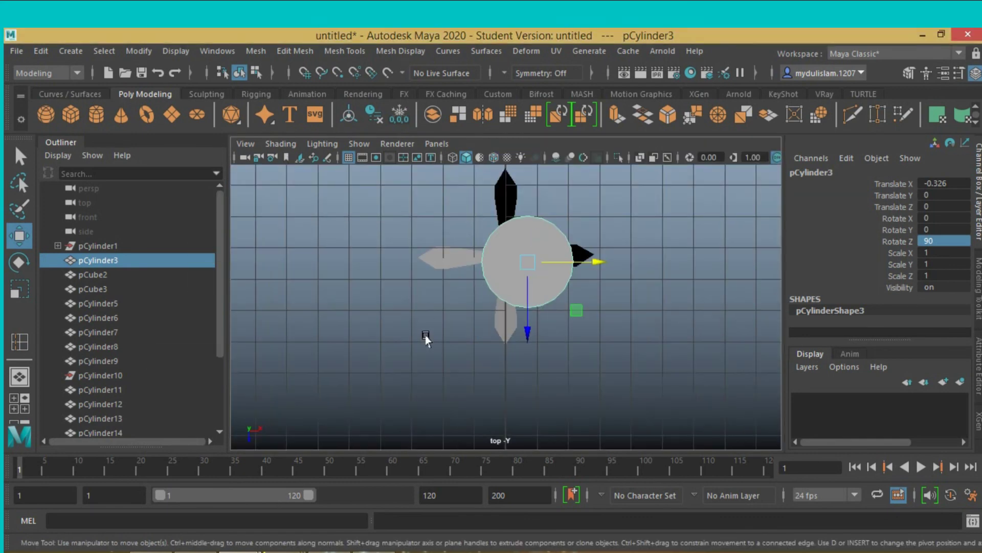
{"action": "left_click", "coordinate": [18, 290]}
{"action": "left_click_drag", "start_coordinate": [530, 261], "coordinate": [503, 275]}
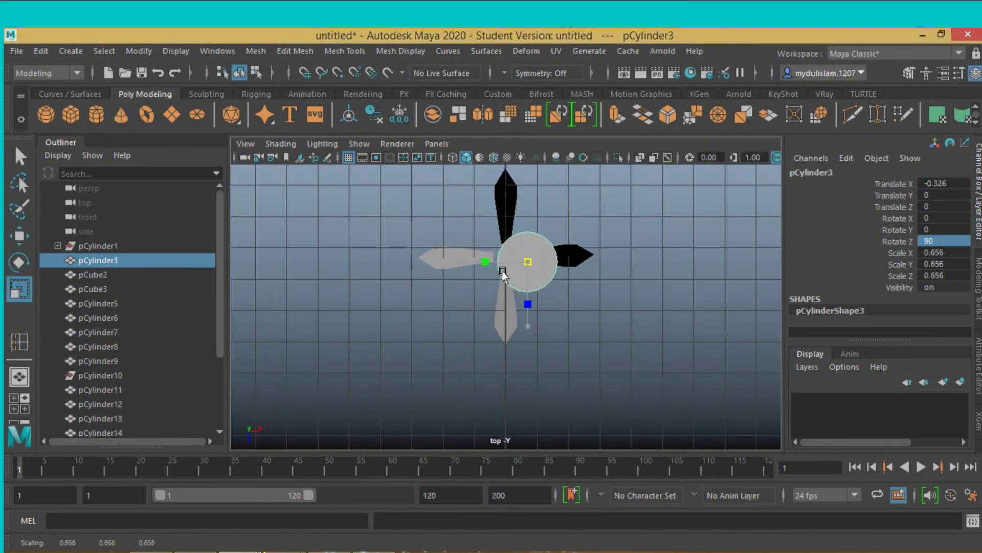
{"action": "left_click", "coordinate": [19, 235]}
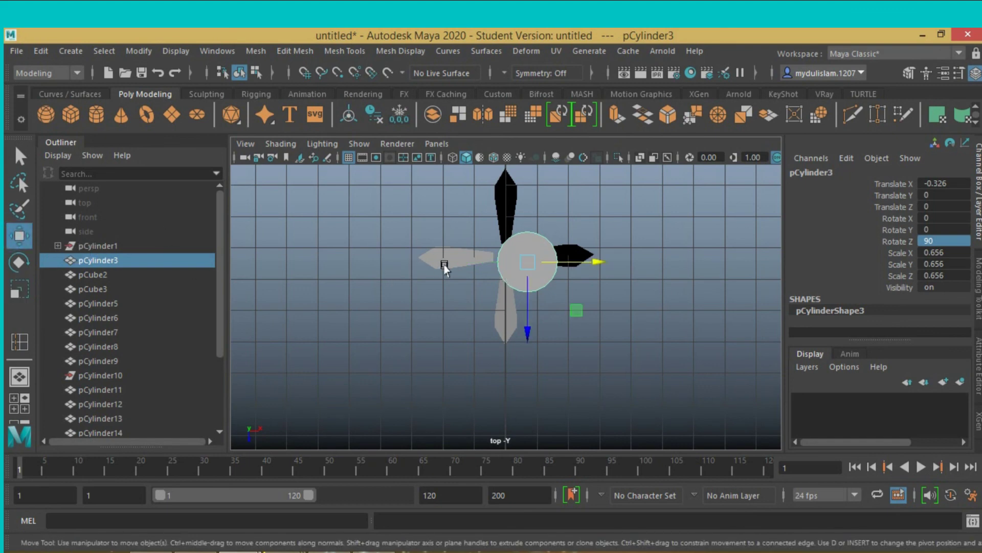
{"action": "left_click_drag", "start_coordinate": [571, 265], "coordinate": [552, 268]}
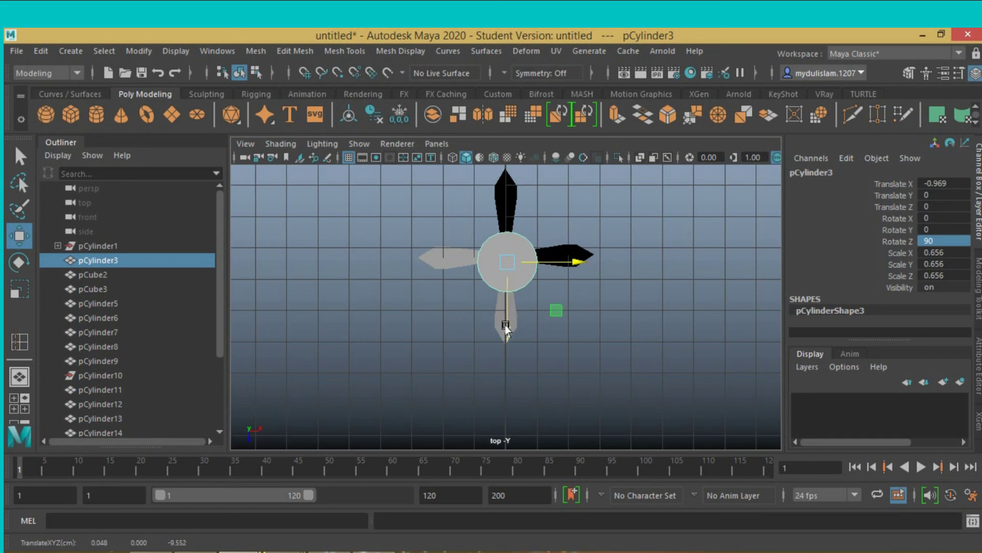
{"action": "left_click_drag", "start_coordinate": [505, 324], "coordinate": [503, 320]}
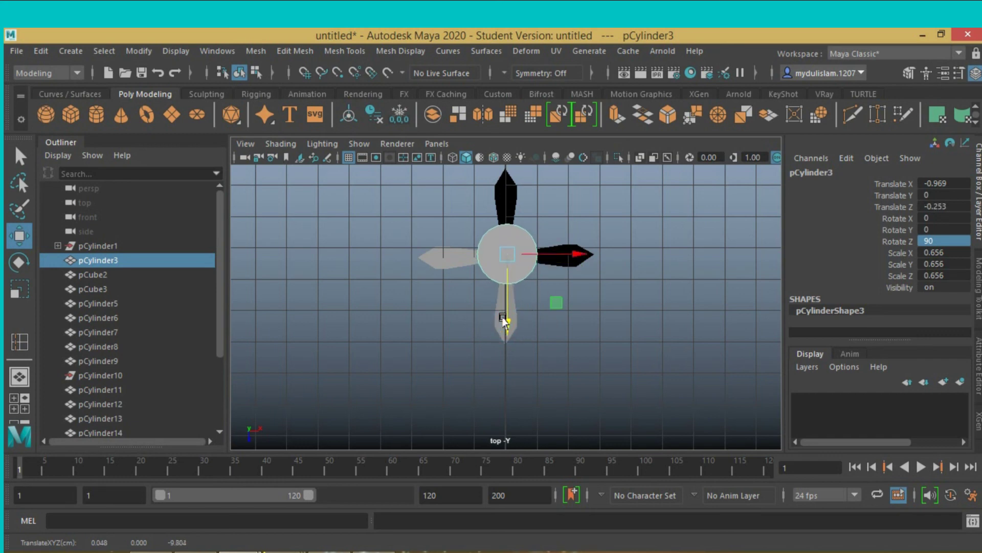
{"action": "left_click", "coordinate": [19, 289]}
{"action": "left_click_drag", "start_coordinate": [497, 254], "coordinate": [484, 273]}
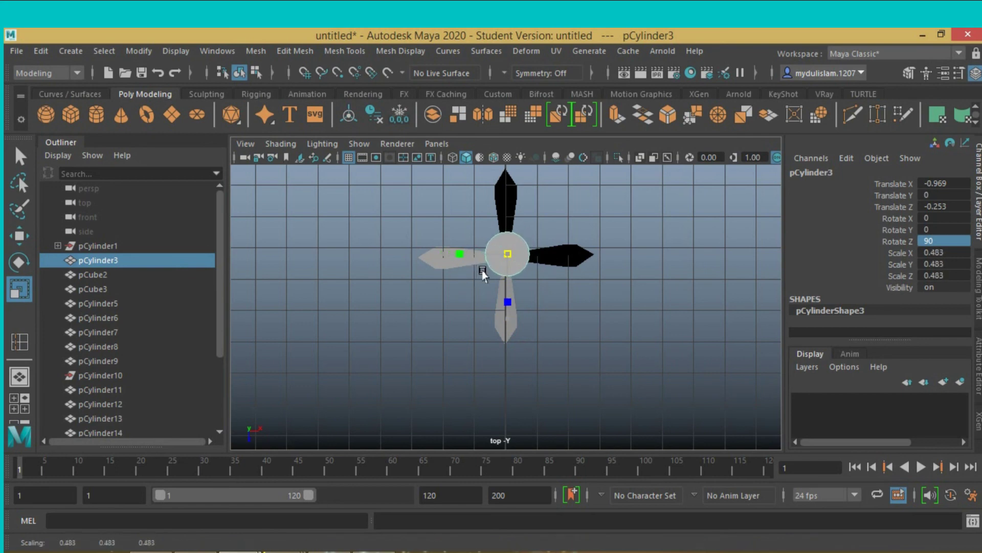
In the maximized perspective view, select the flattened hub and four blades and combine them into pPlane6
{"action": "key", "text": "space"}
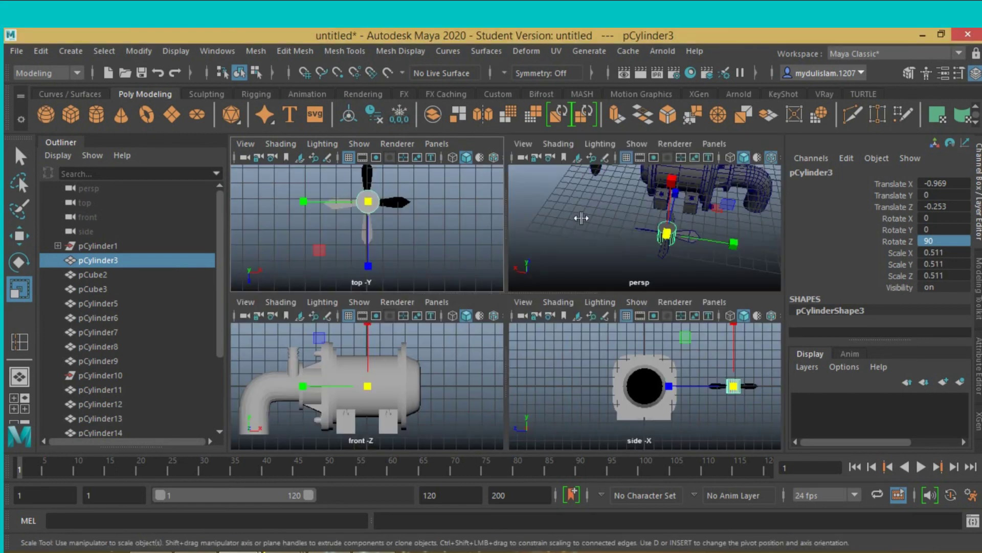
{"action": "key", "text": "space"}
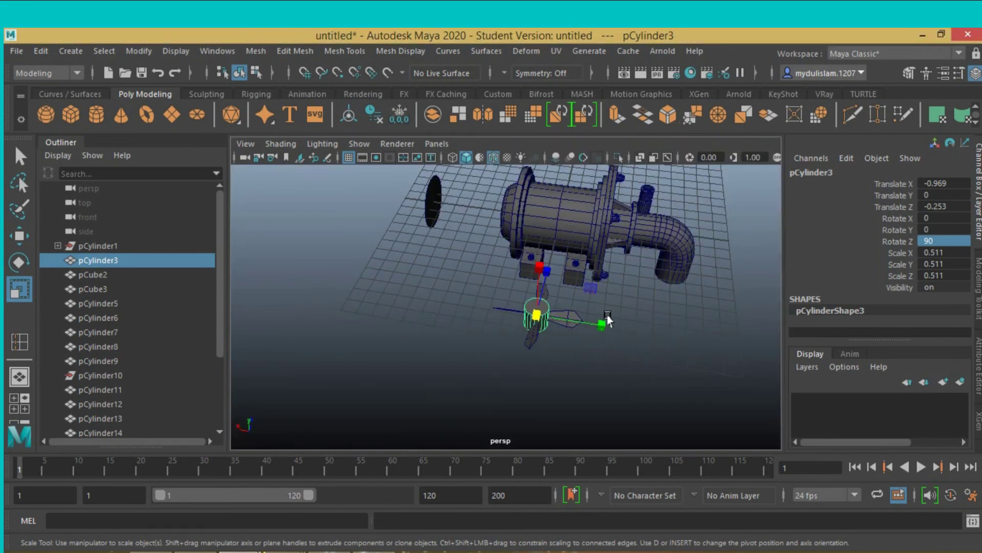
{"action": "mouse_move", "coordinate": [607, 320]}
{"action": "left_mouse_down", "text": "alt"}
{"action": "mouse_move", "coordinate": [597, 300]}
{"action": "mouse_move", "coordinate": [684, 322]}
{"action": "mouse_move", "coordinate": [689, 275]}
{"action": "mouse_move", "coordinate": [650, 303]}
{"action": "mouse_move", "coordinate": [613, 309]}
{"action": "mouse_move", "coordinate": [496, 208]}
{"action": "mouse_move", "coordinate": [512, 239]}
{"action": "left_mouse_up", "text": "alt"}
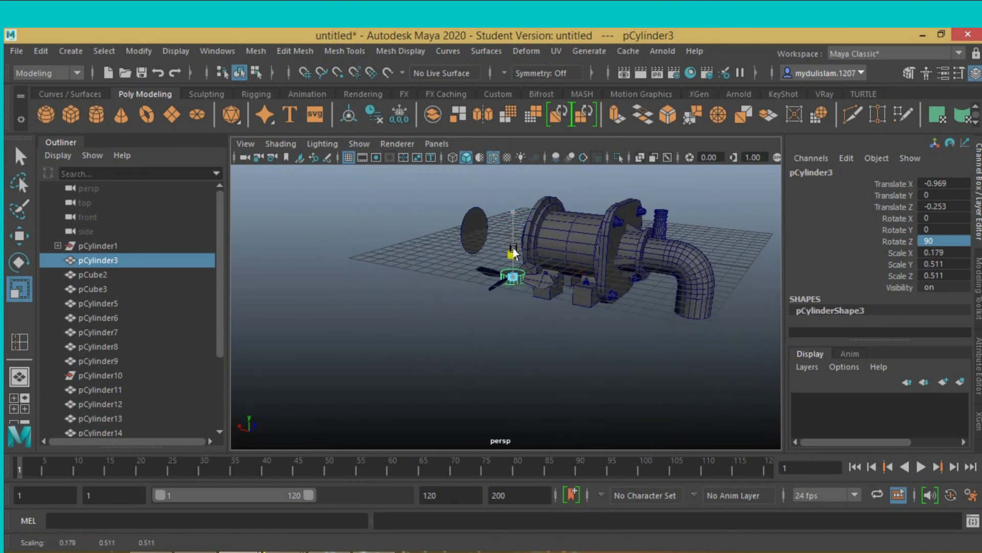
{"action": "middle_click_drag", "start_coordinate": [513, 251], "coordinate": [526, 296], "text": "alt"}
{"action": "right_click_drag", "start_coordinate": [526, 297], "coordinate": [495, 303], "text": "alt"}
{"action": "mouse_move", "coordinate": [495, 303]}
{"action": "left_mouse_down", "text": "alt"}
{"action": "mouse_move", "coordinate": [418, 313]}
{"action": "mouse_move", "coordinate": [380, 304]}
{"action": "left_mouse_up", "text": "alt"}
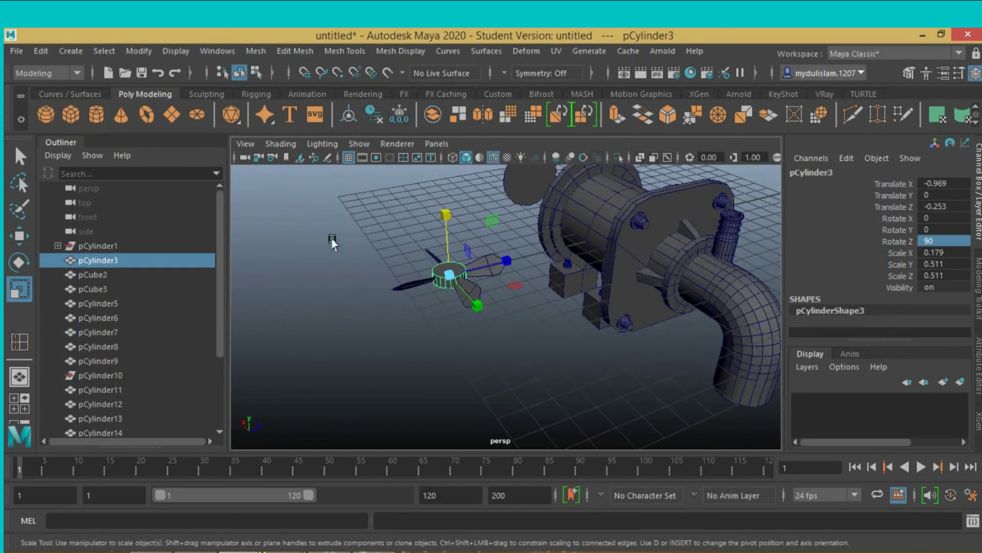
{"action": "left_click_drag", "start_coordinate": [336, 239], "coordinate": [495, 344]}
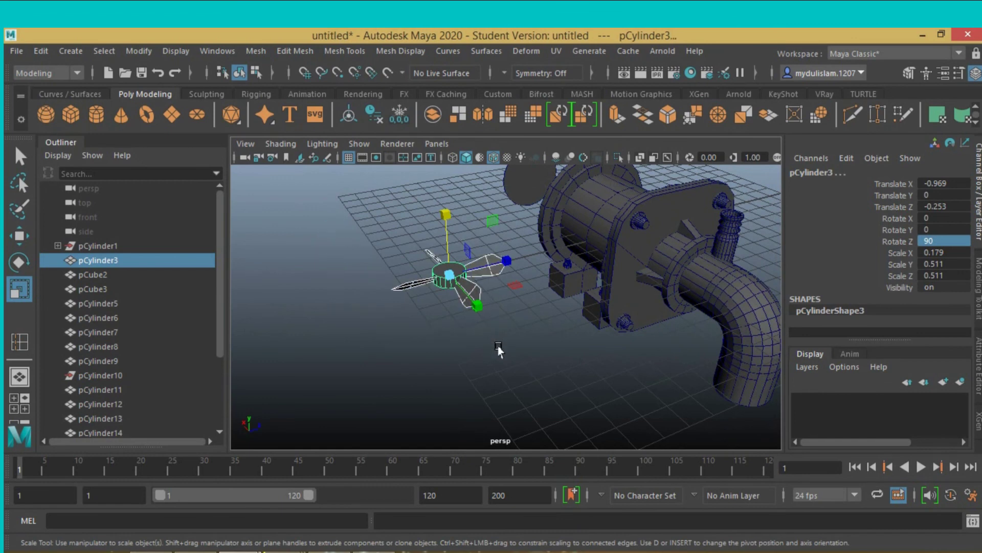
{"action": "left_click", "coordinate": [254, 54]}
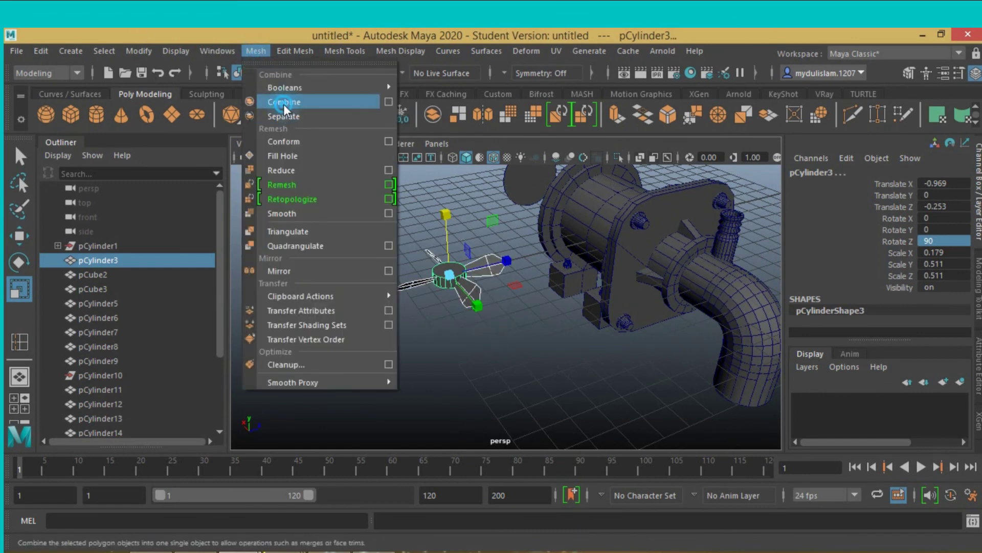
{"action": "left_click", "coordinate": [284, 103]}
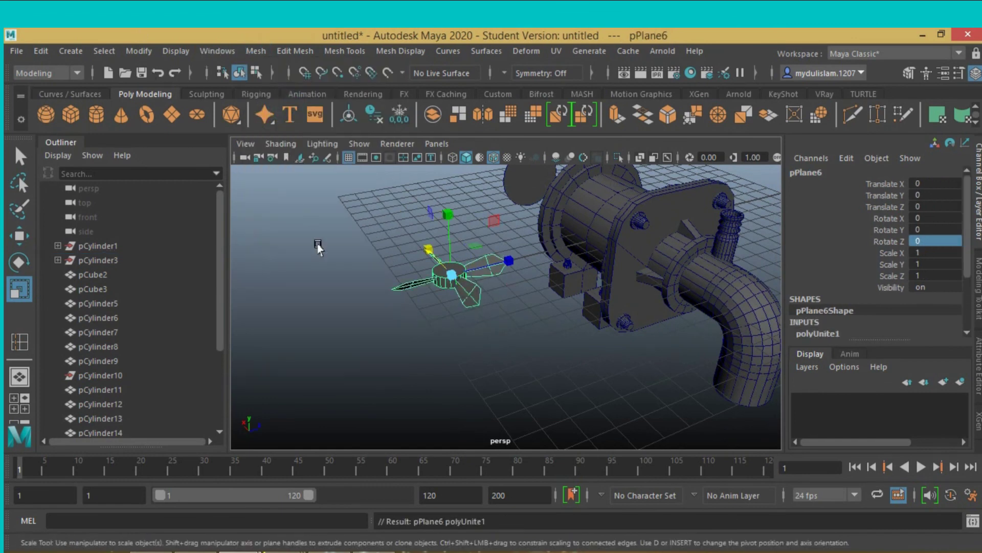
{"action": "left_click", "coordinate": [51, 50]}
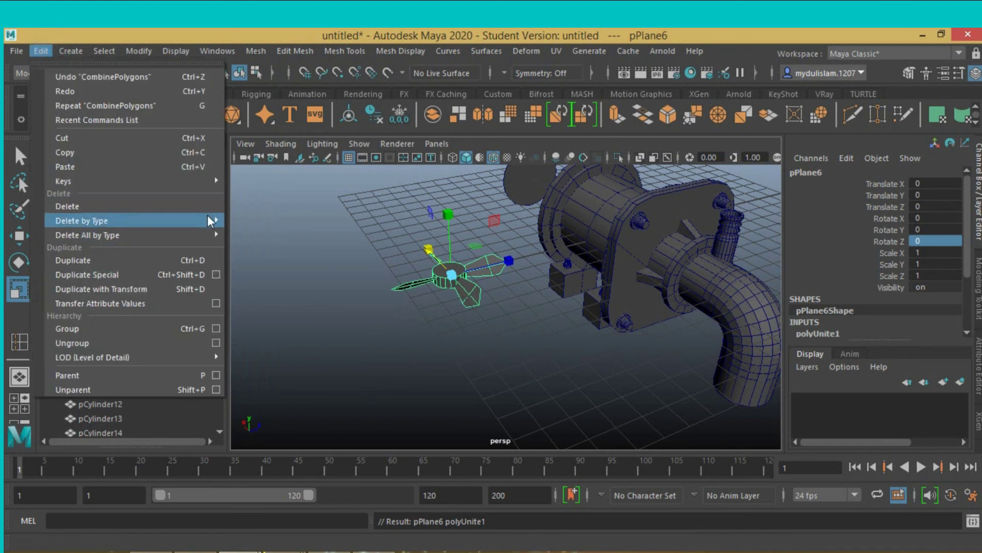